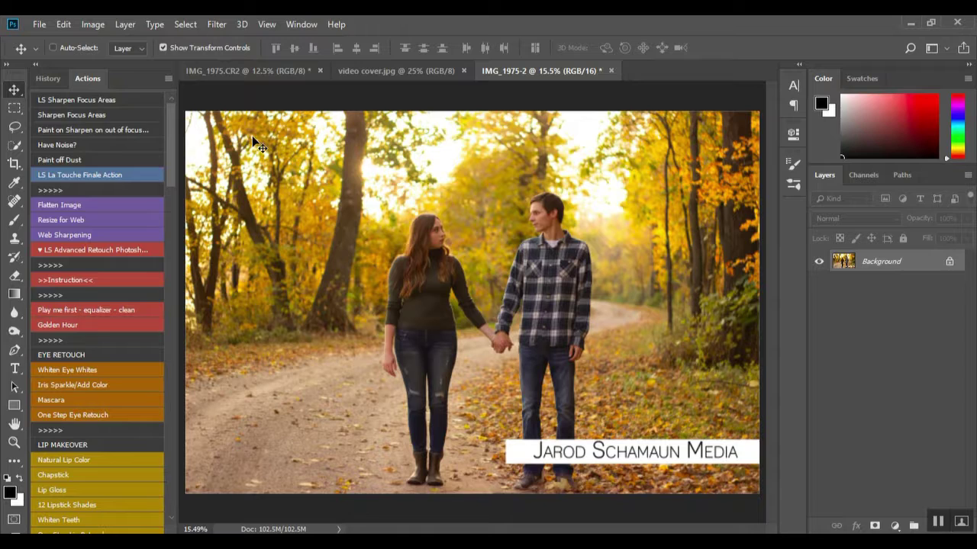
- Switch the Actions panel to list view, collapse the expanded set, then return to Button Mode
left_click_drag(171, 121, 167, 94)
left_click(167, 78)
left_click(201, 74)
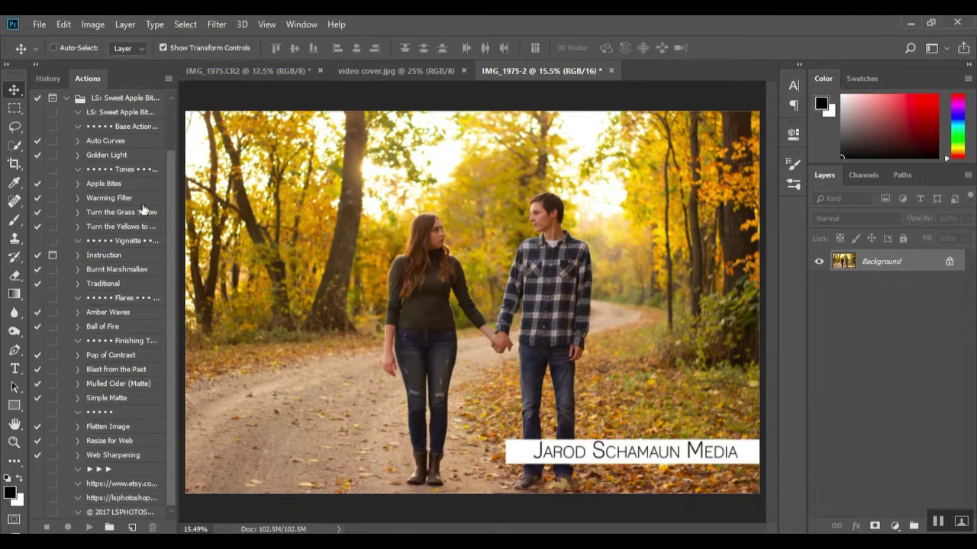
left_click(66, 97)
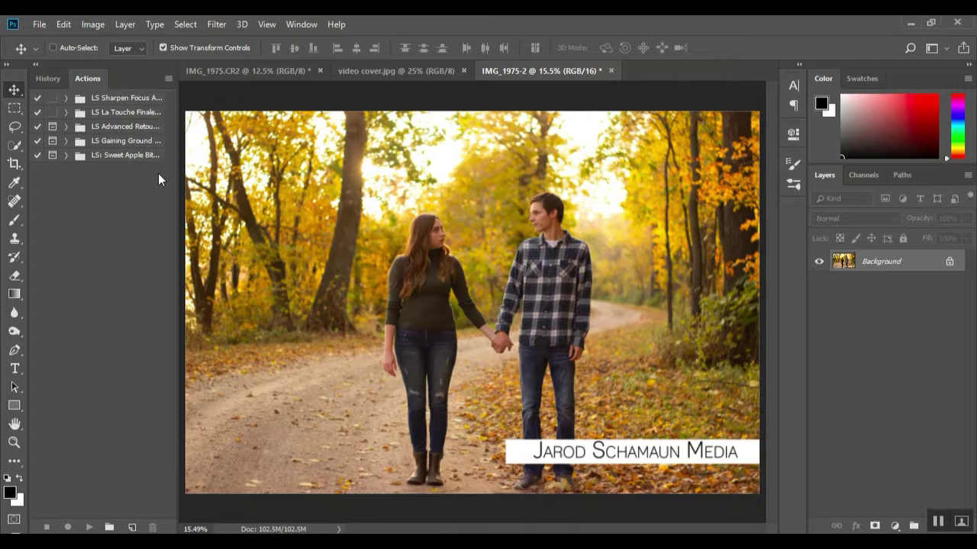
left_click(169, 79)
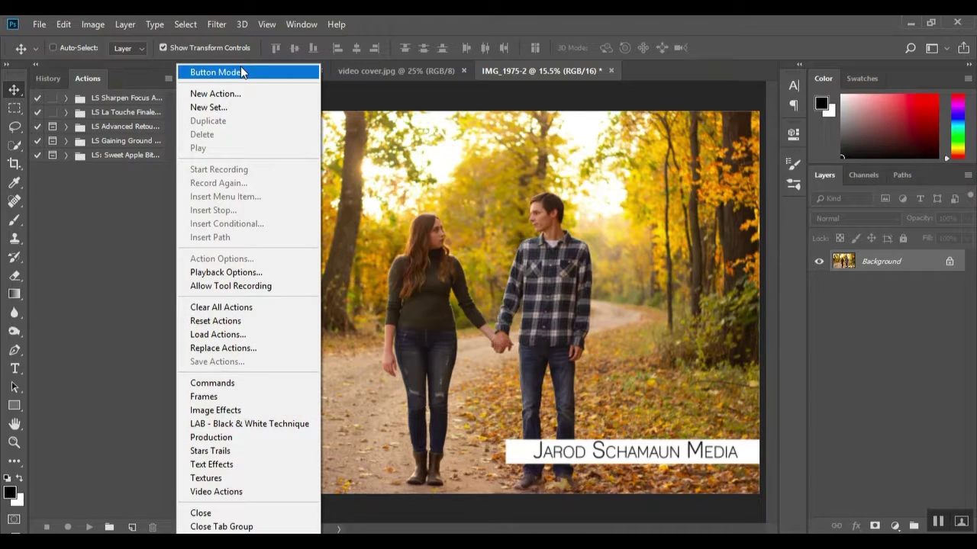
left_click(240, 72)
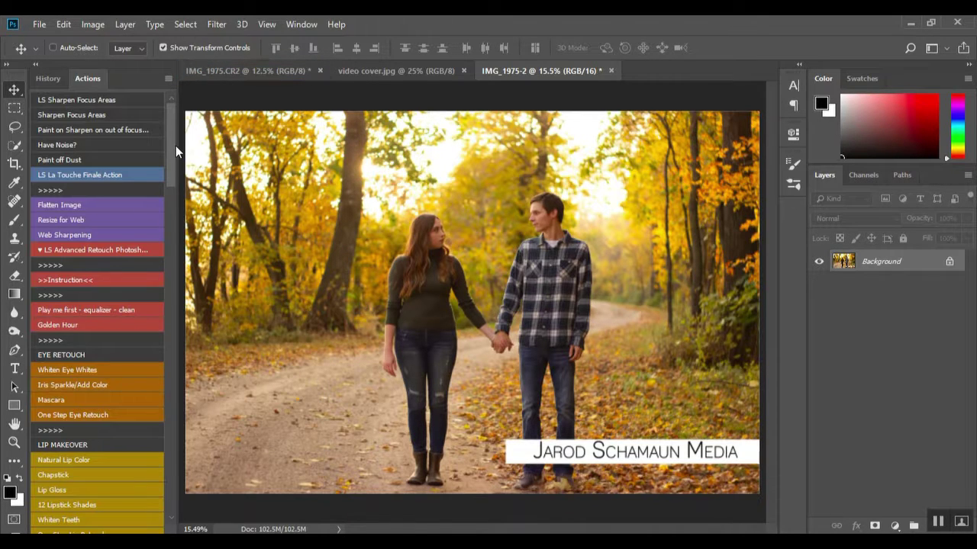
- Scroll the Actions panel to the Underexposed? action and run it to brighten the photo
scroll(179, 203, "down", 8)
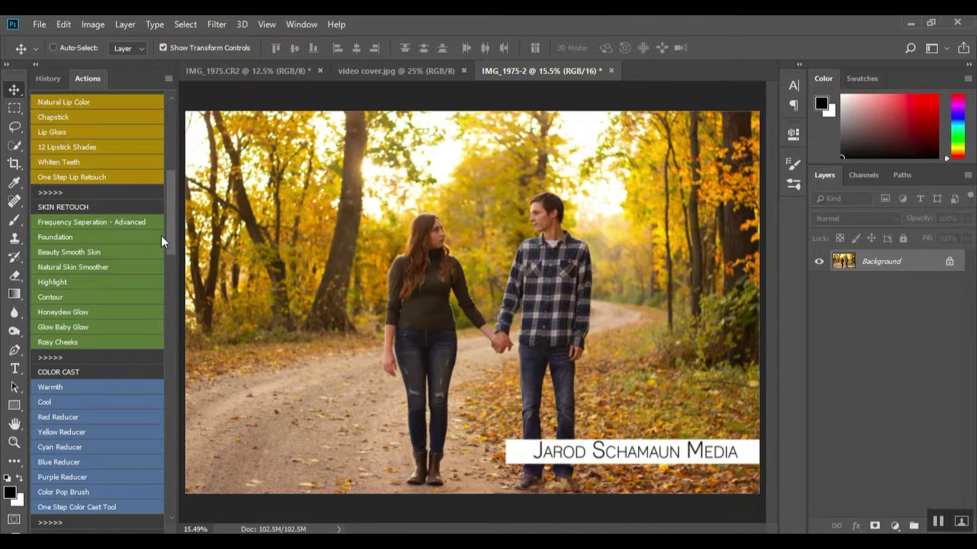
left_click_drag(170, 238, 244, 362)
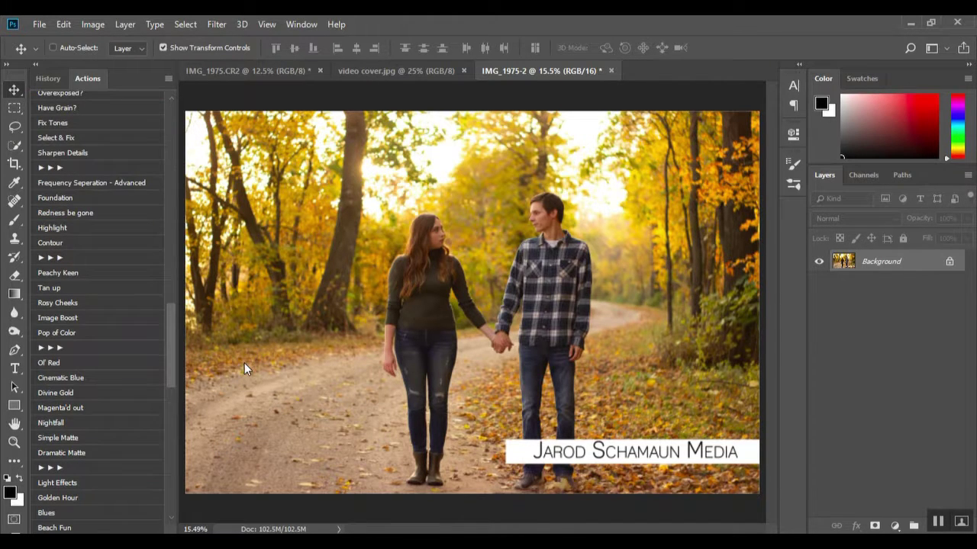
left_click_drag(166, 331, 168, 308)
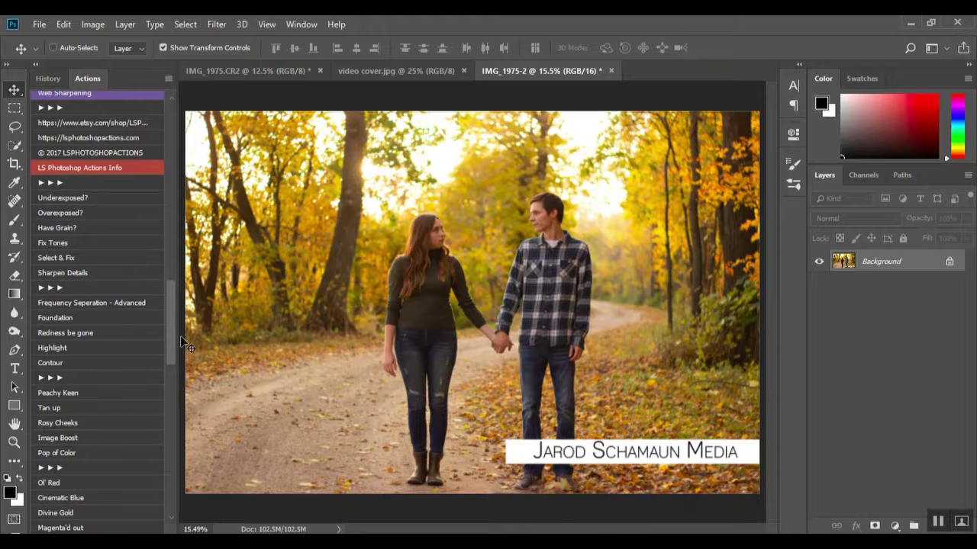
mouse_move(171, 332)
left_mouse_down()
mouse_move(197, 152)
mouse_move(211, 325)
left_mouse_up()
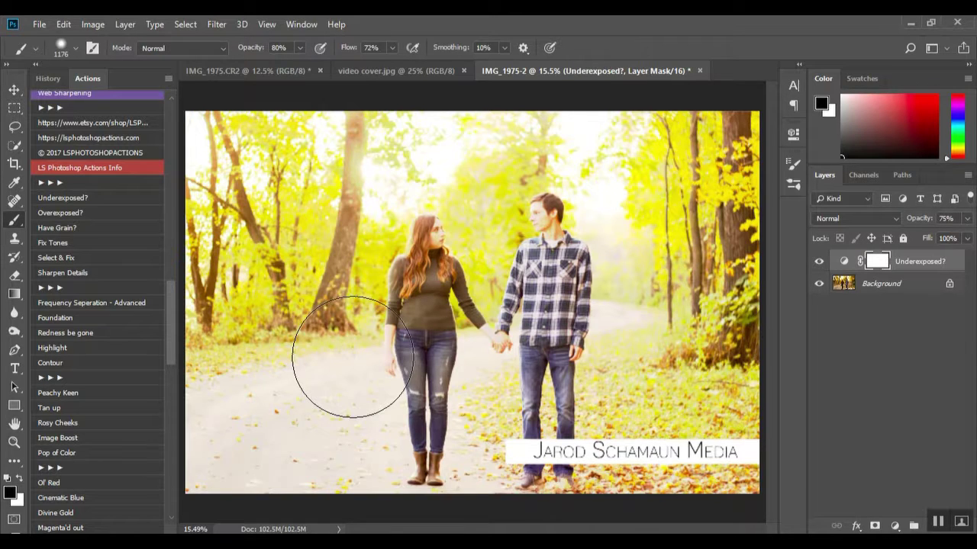
- Try 20%, then settle on 10% Underexposed? opacity, comparing with the layer hidden and shown
left_click(958, 220)
key("Return")
left_click(957, 219)
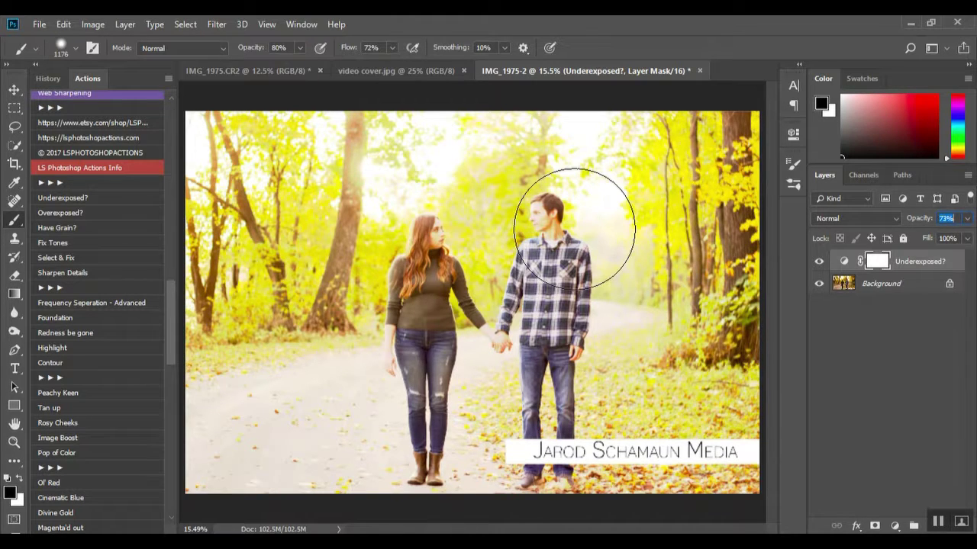
type("20")
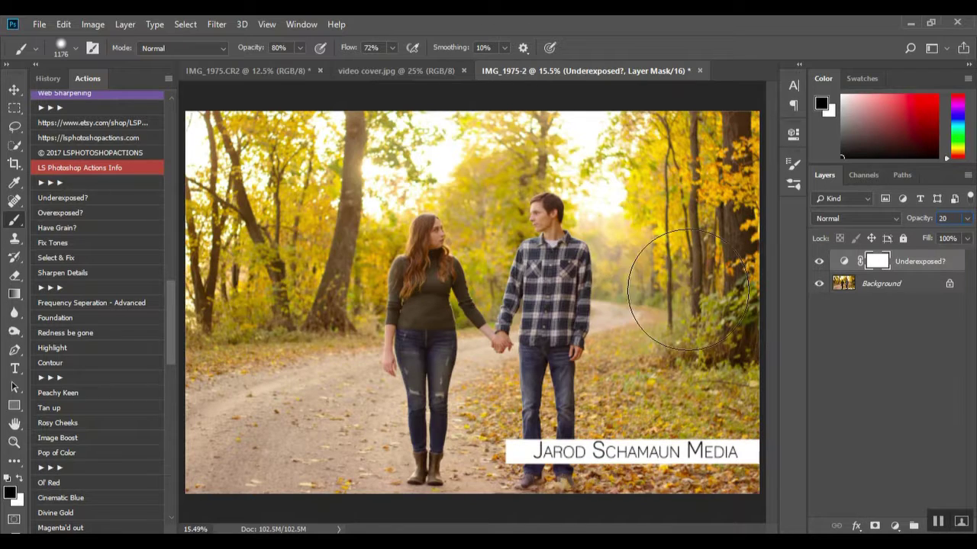
left_click(820, 261)
left_click(821, 261)
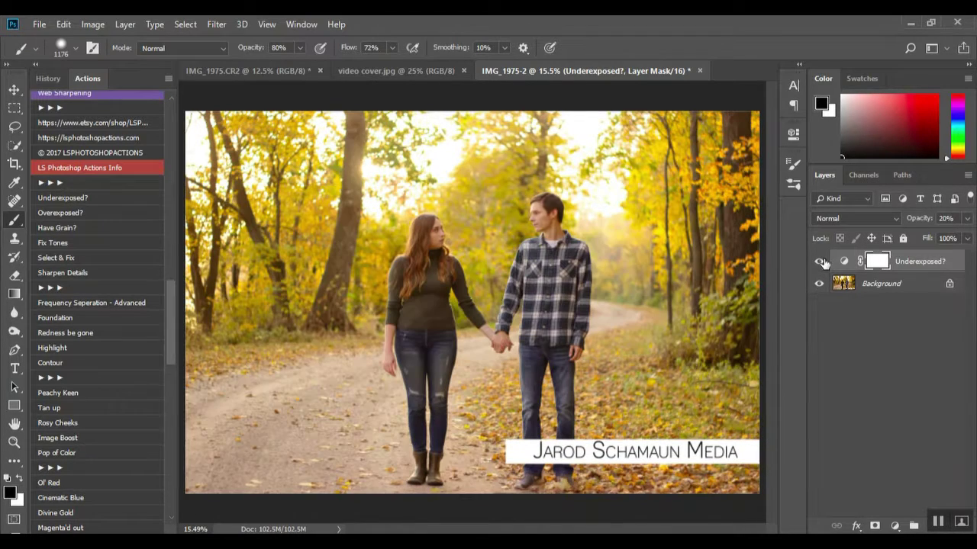
double_click(956, 218)
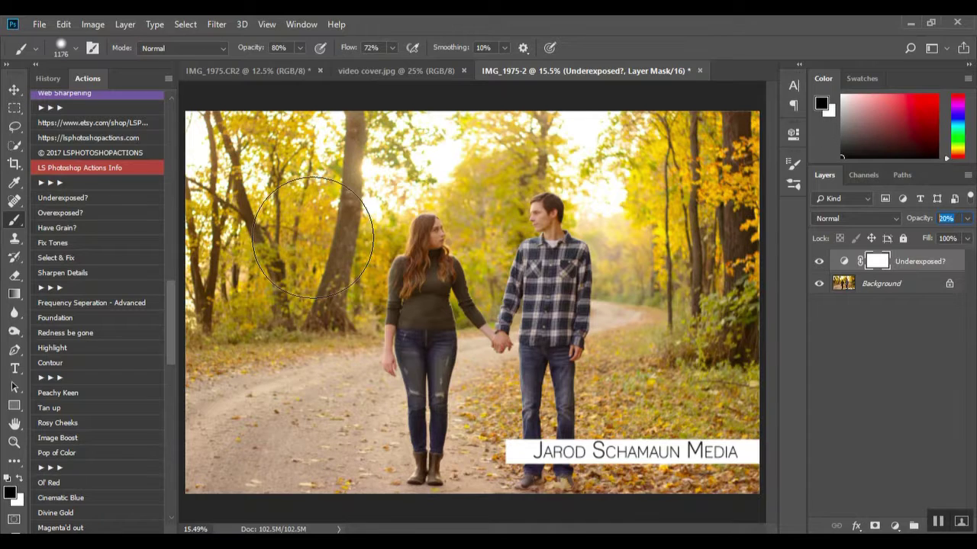
type("10")
key("Return")
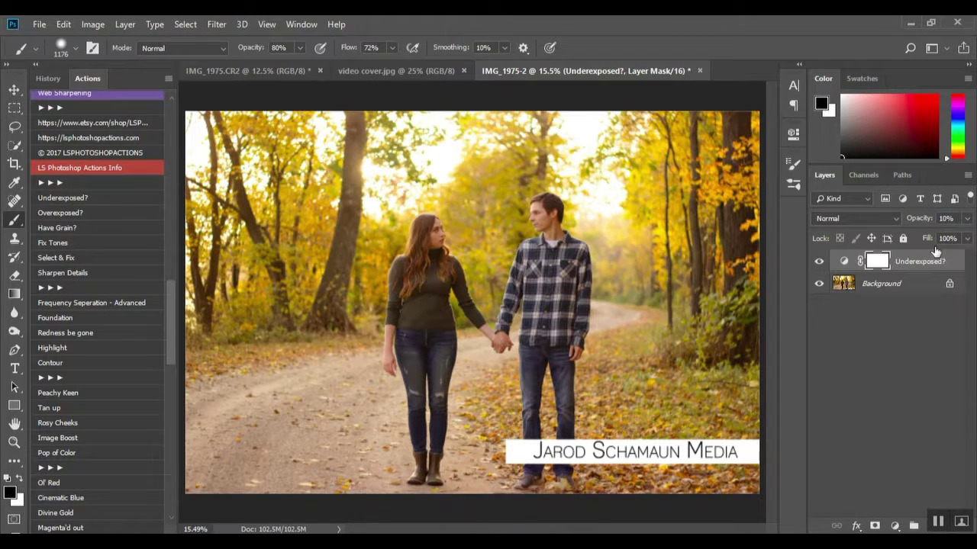
left_click(820, 263)
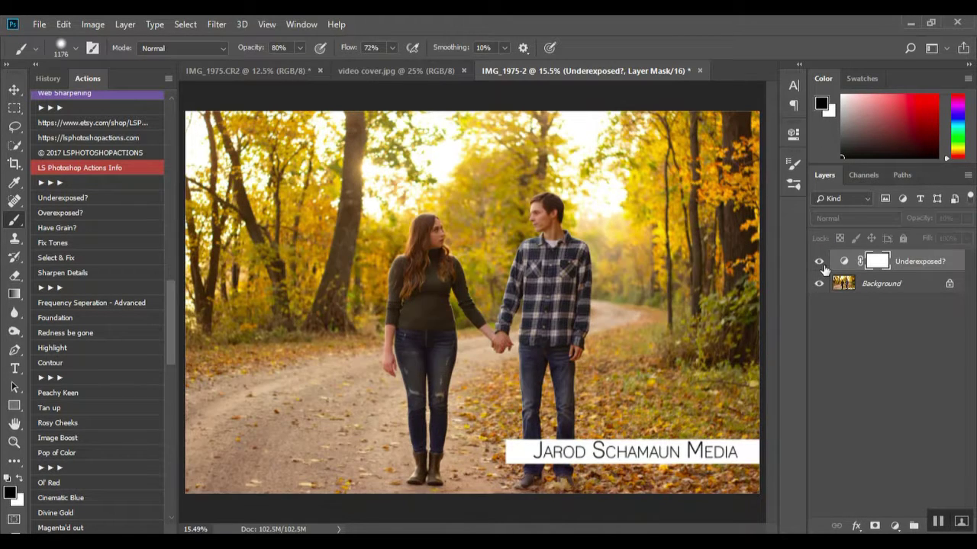
left_click(820, 263)
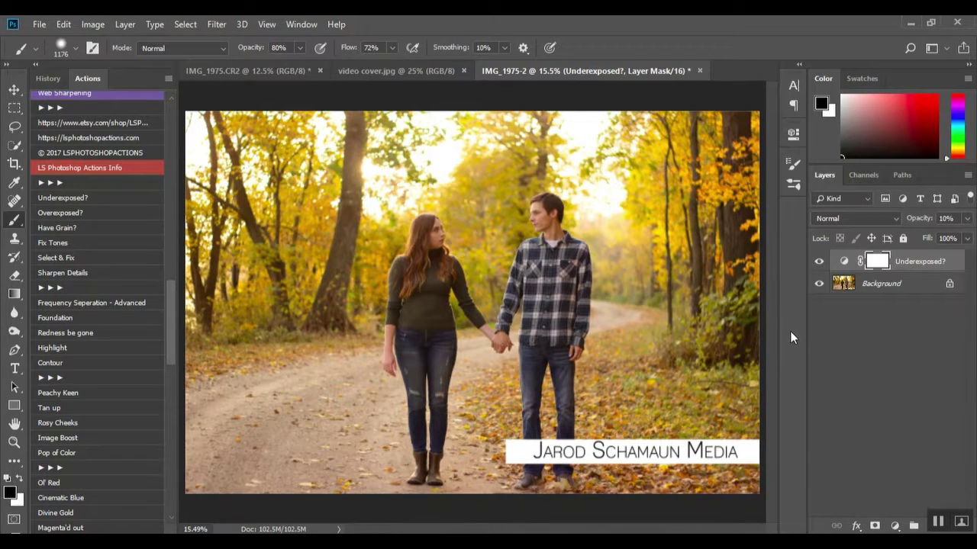
- Invert the Underexposed? mask and paint white over the couple with a ~2067 px brush
key("ctrl+i")
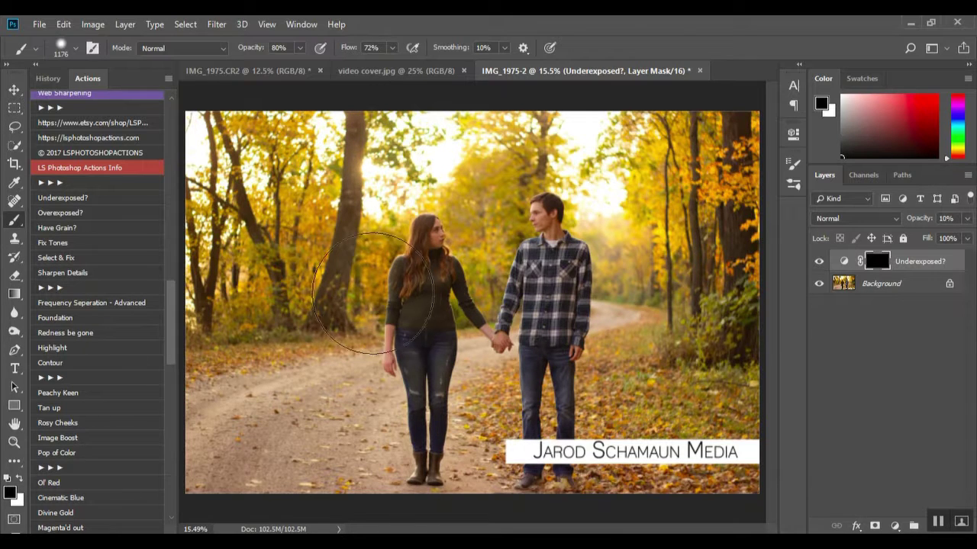
left_click_drag(404, 288, 431, 299)
key("x")
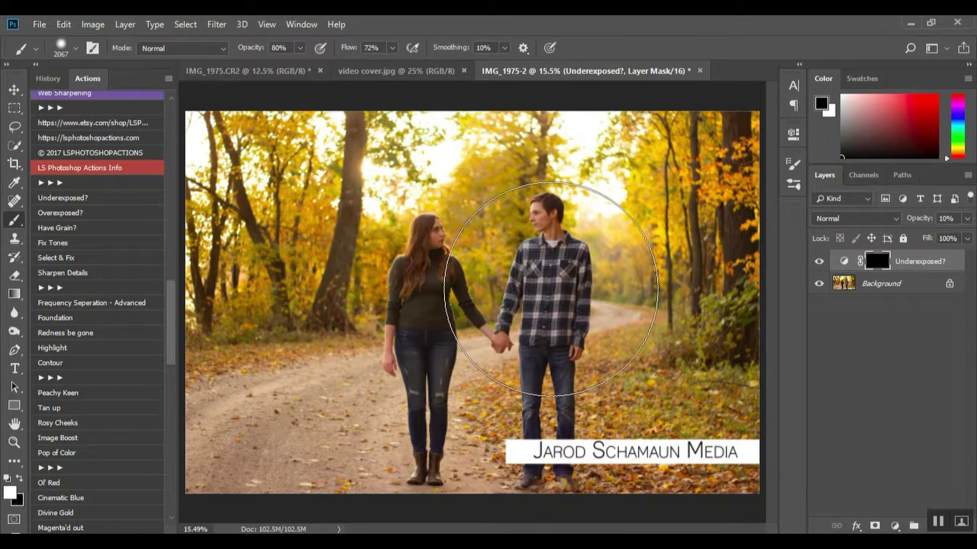
mouse_move(573, 286)
left_mouse_down()
mouse_move(534, 320)
mouse_move(504, 298)
mouse_move(489, 267)
mouse_move(482, 313)
mouse_move(549, 339)
mouse_move(451, 306)
mouse_move(526, 397)
mouse_move(458, 422)
mouse_move(491, 273)
mouse_move(425, 273)
mouse_move(442, 399)
mouse_move(543, 285)
mouse_move(503, 308)
left_mouse_up()
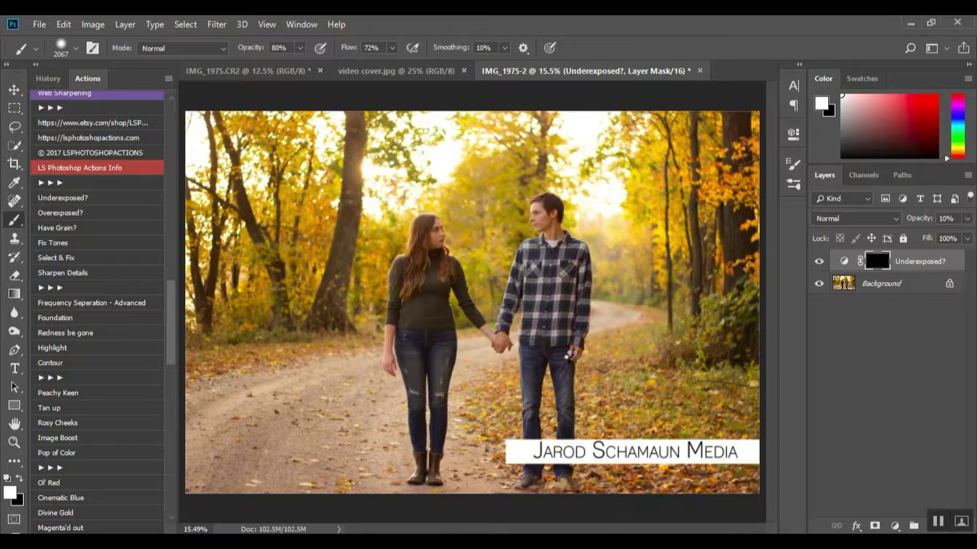
mouse_move(572, 357)
left_mouse_down()
mouse_move(561, 306)
mouse_move(524, 274)
mouse_move(459, 280)
mouse_move(451, 307)
mouse_move(501, 341)
mouse_move(500, 302)
mouse_move(404, 325)
mouse_move(480, 403)
mouse_move(523, 368)
mouse_move(428, 433)
mouse_move(556, 419)
mouse_move(531, 317)
mouse_move(483, 279)
mouse_move(411, 305)
mouse_move(462, 416)
left_mouse_up()
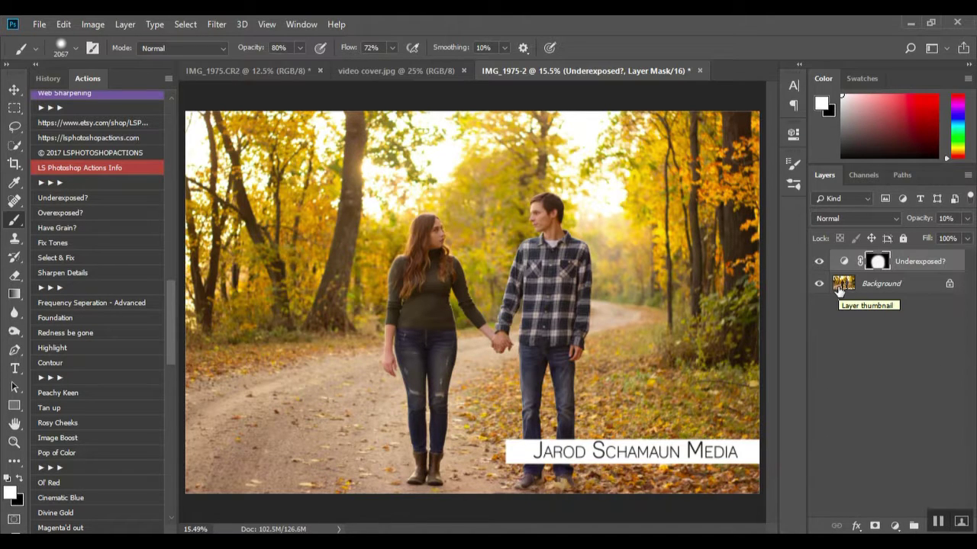
- Compare the brightening layer on and off, then set its opacity to 15%
left_click(820, 264)
left_click(820, 263)
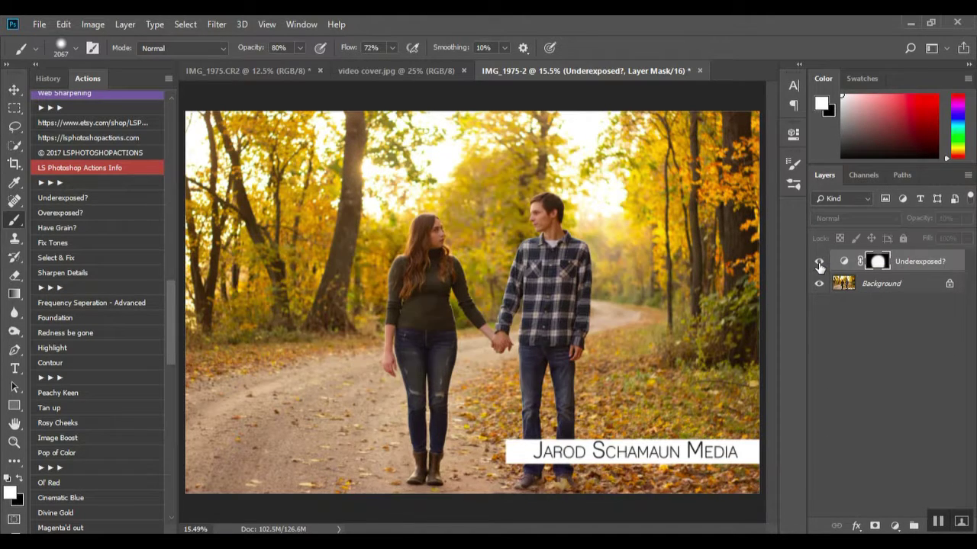
left_click(820, 263)
left_click(819, 263)
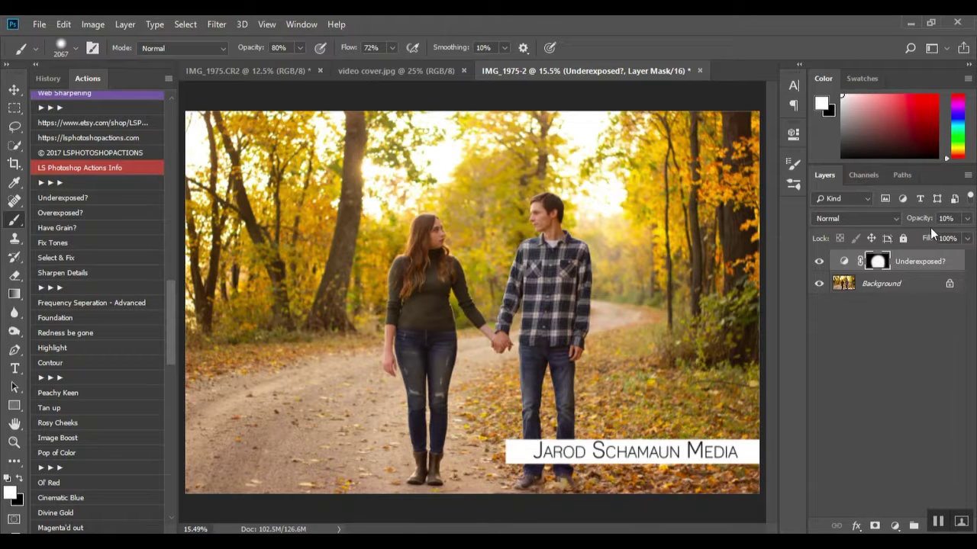
left_click(955, 220)
type("15")
- Zoom in on the couple and spot-heal the man's chin and cheek on the Background layer
left_click_drag(174, 334, 182, 207)
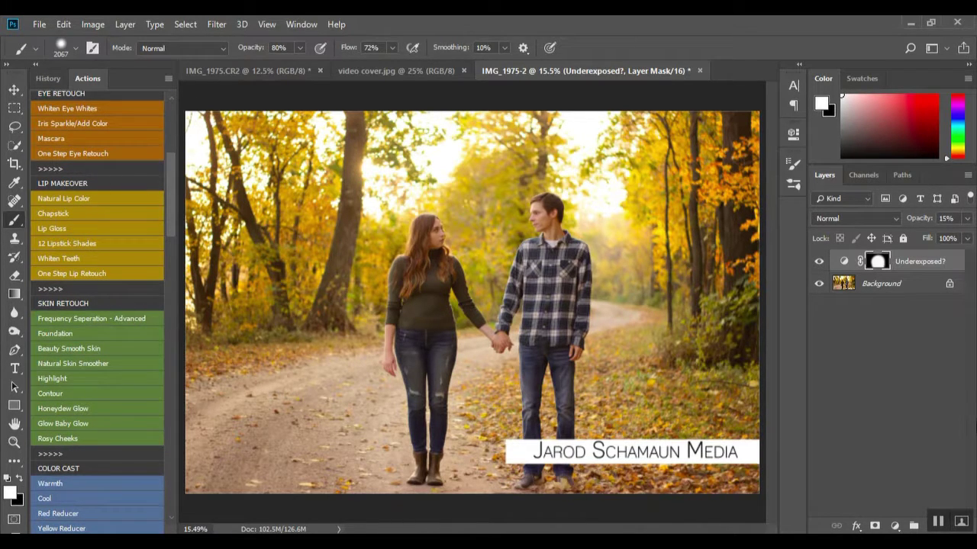
scroll(468, 297, "up", 3)
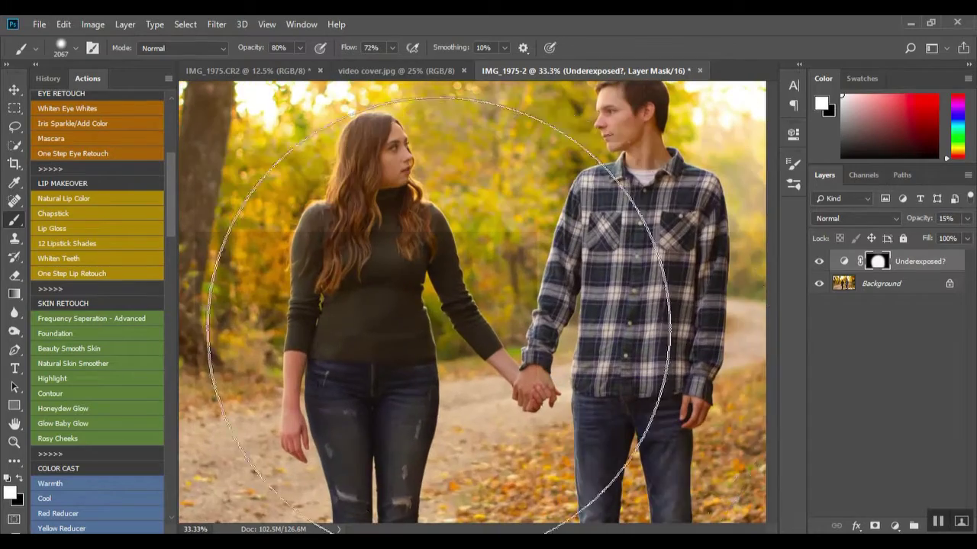
scroll(473, 312, "up", 1)
scroll(458, 336, "up", 3)
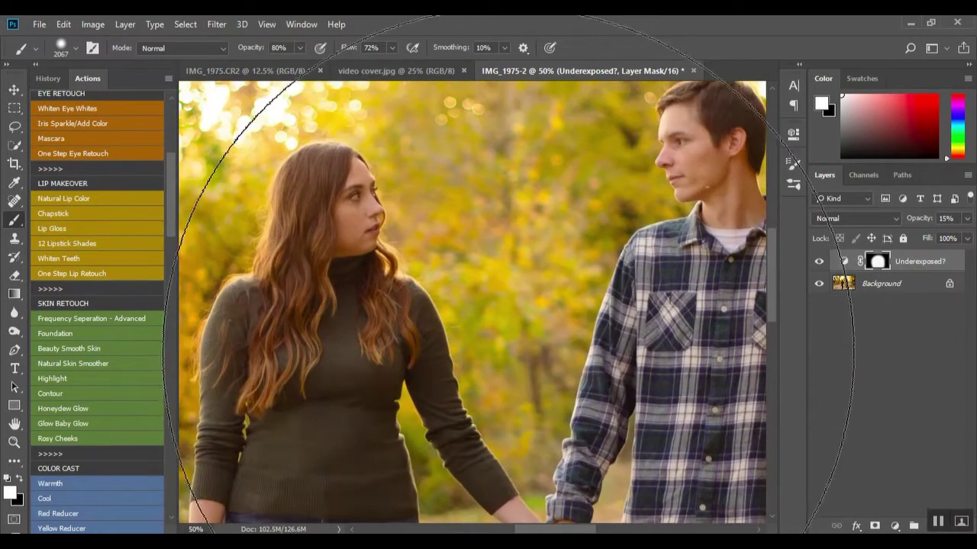
scroll(439, 369, "up", 1)
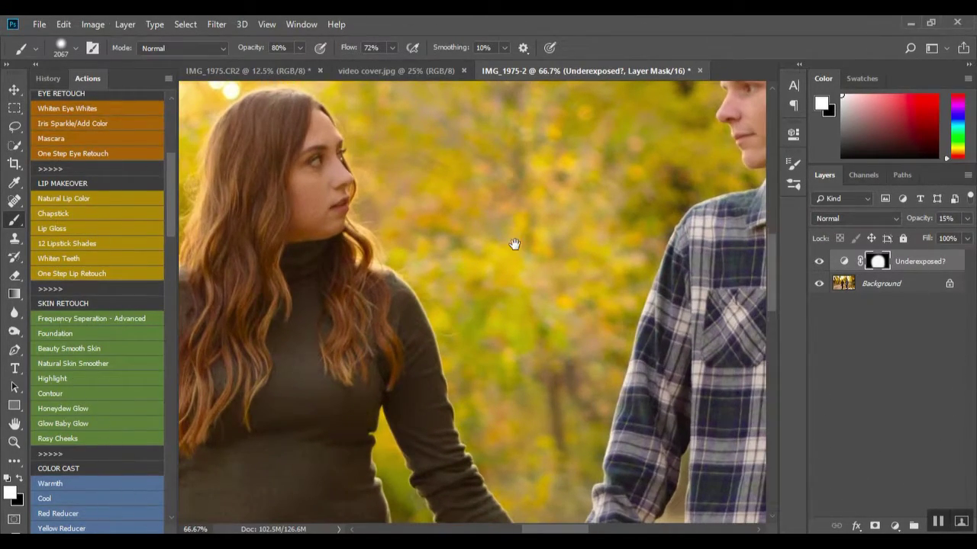
left_click_drag(514, 244, 438, 329)
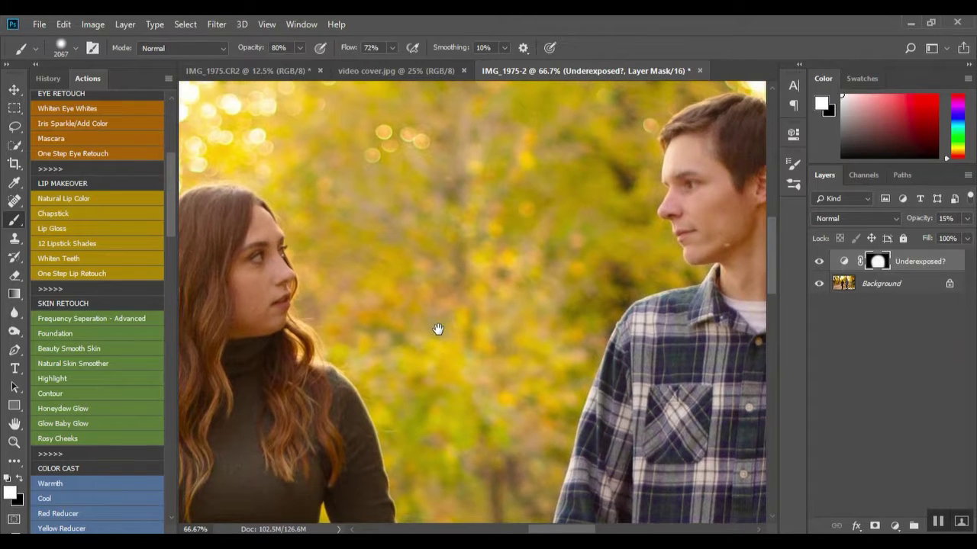
key("j")
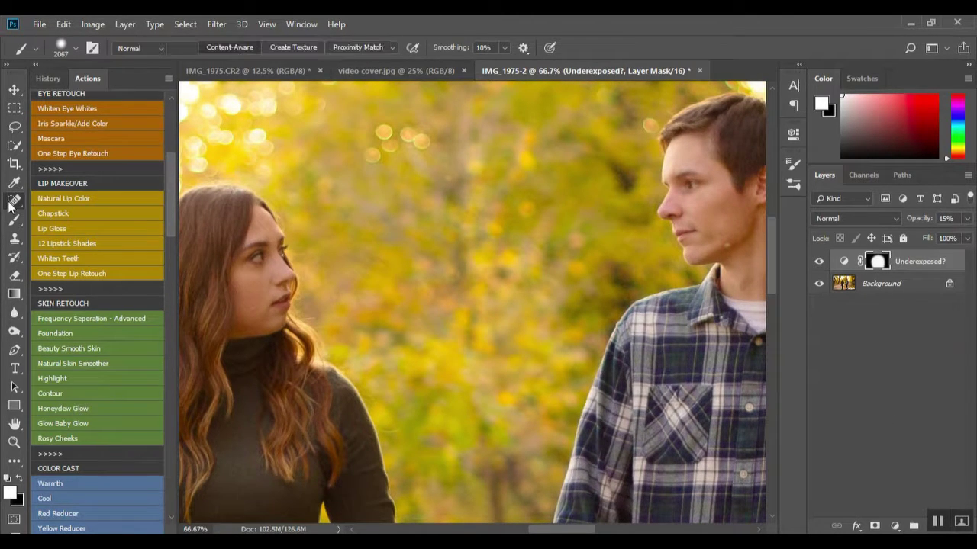
left_click(728, 244)
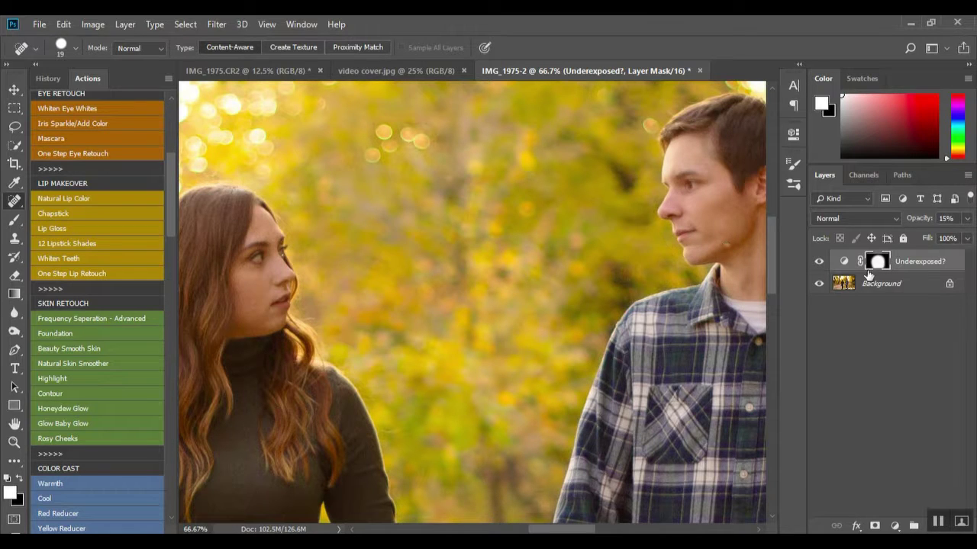
left_click(841, 283)
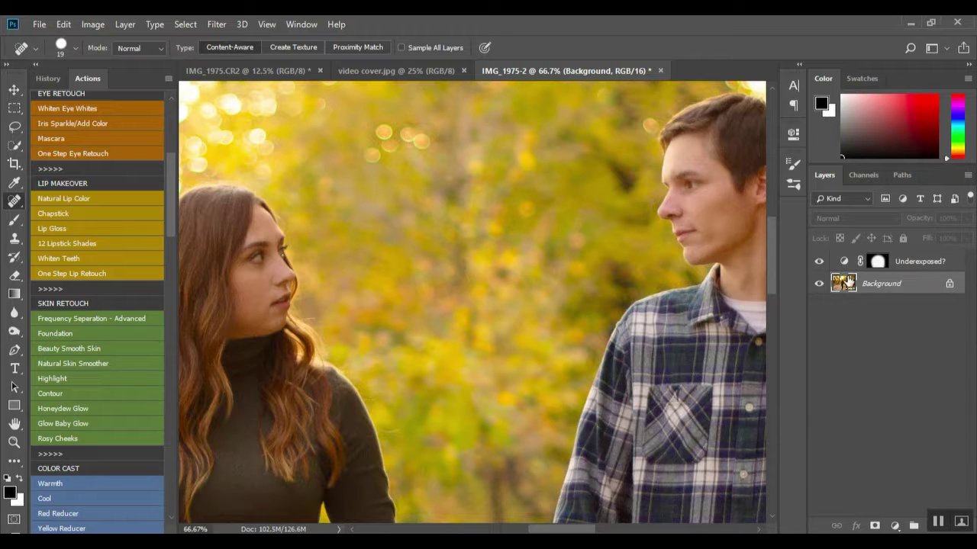
left_click(724, 211)
- At 100% zoom, spot-heal blemishes on the woman's chin, cheek and near her eye
key("ctrl+plus")
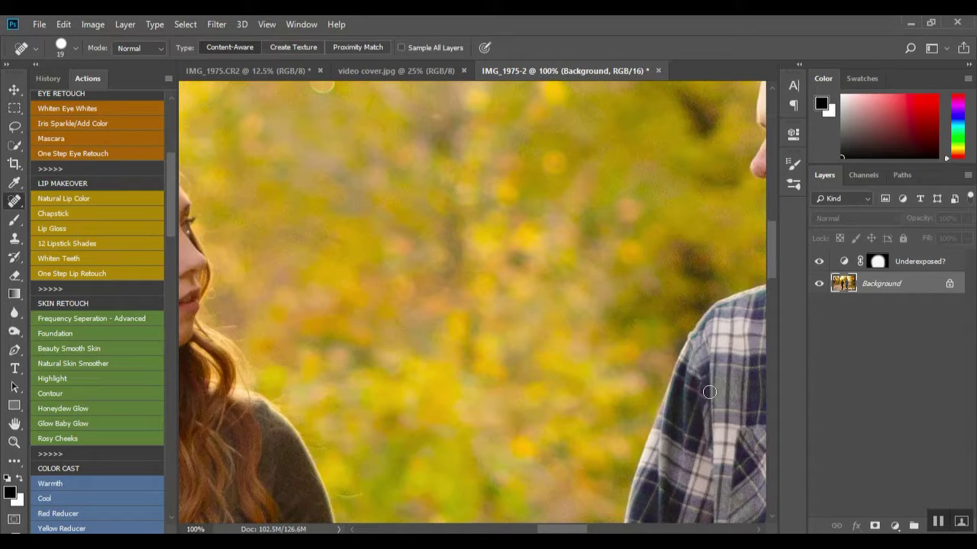
left_click_drag(661, 283, 375, 294)
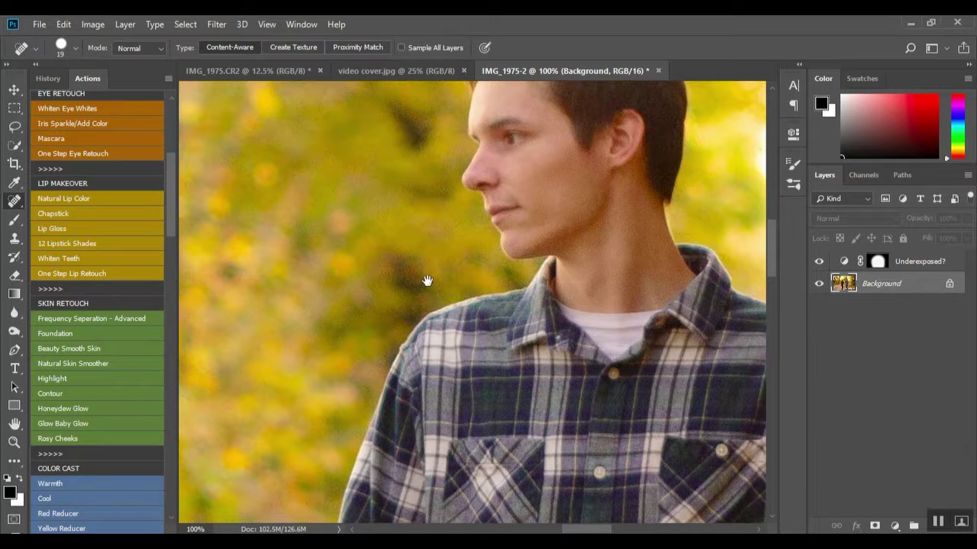
left_click_drag(428, 280, 519, 283)
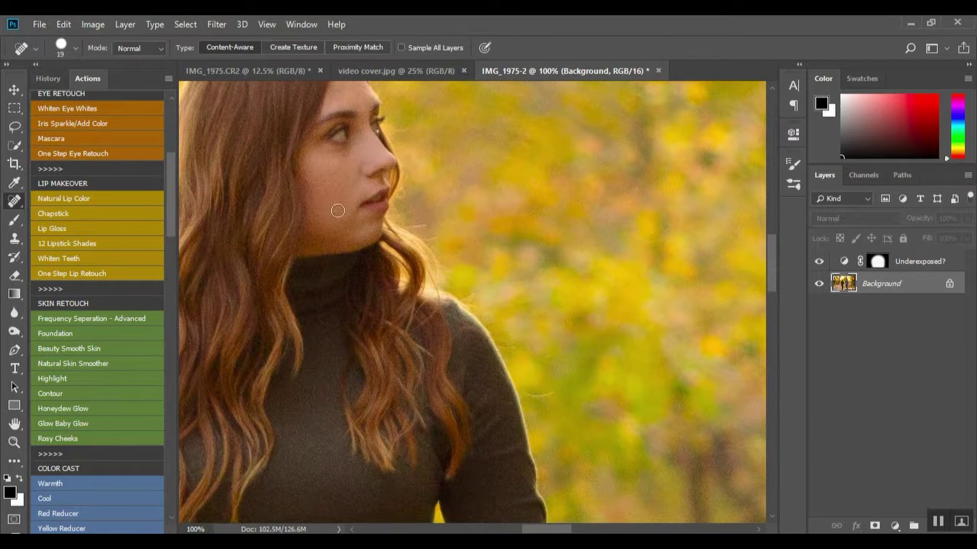
left_click(338, 212)
left_click(359, 130)
left_click(344, 188)
left_click(355, 215)
- Flatten the image so the Underexposed? layer merges into a single Background layer
left_click(918, 262)
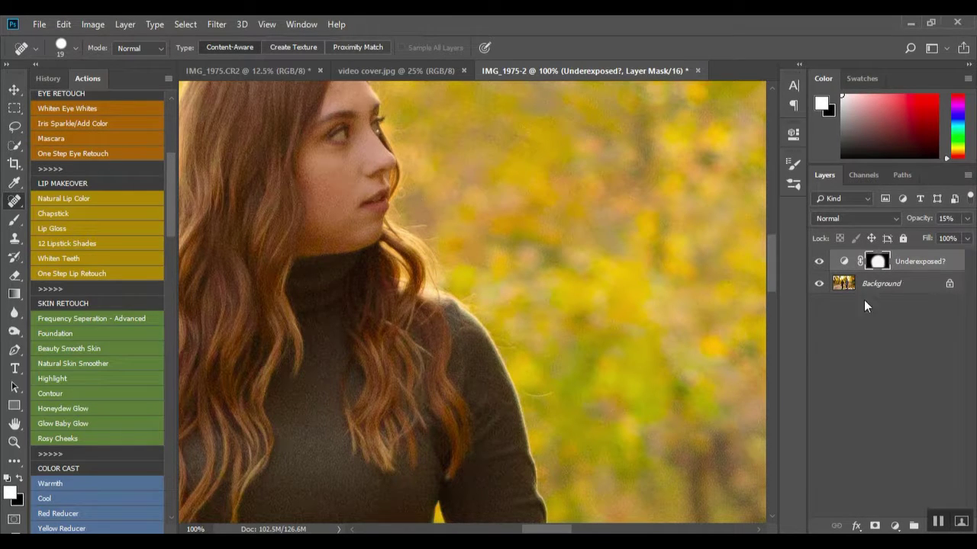
right_click(879, 283)
left_click(889, 414)
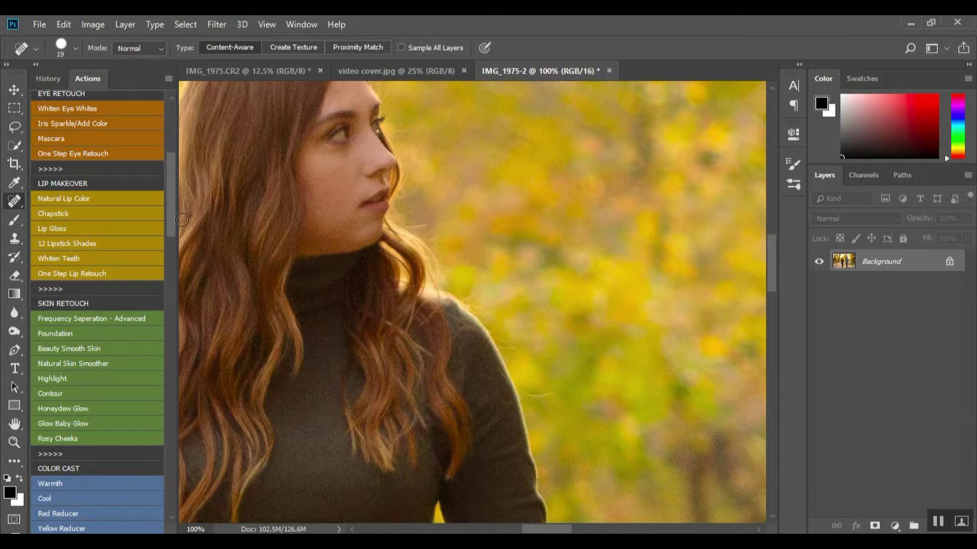
mouse_move(169, 224)
left_mouse_down()
mouse_move(182, 309)
mouse_move(189, 195)
mouse_move(203, 262)
mouse_move(206, 255)
left_mouse_up()
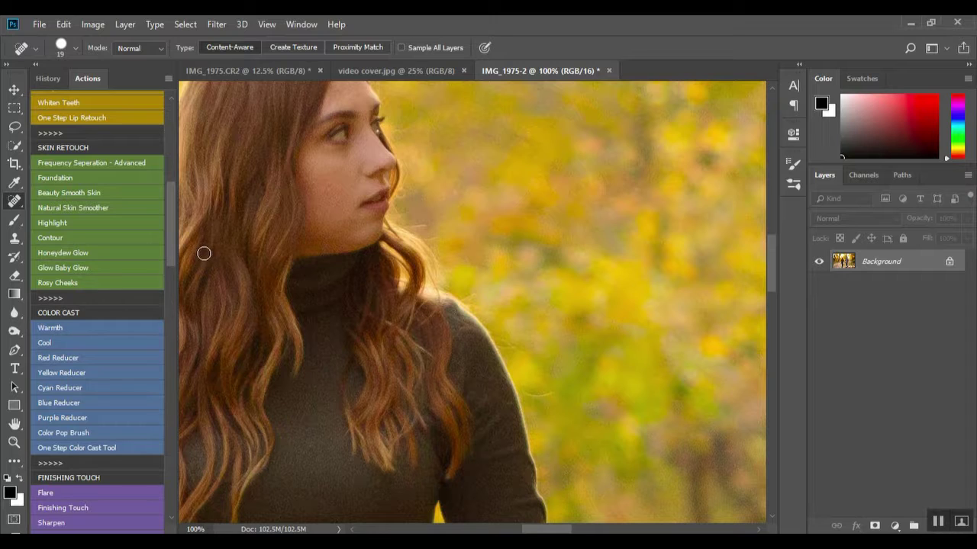
- Run the Natural Skin Smoother action button and let Surface Blur process
left_click(82, 208)
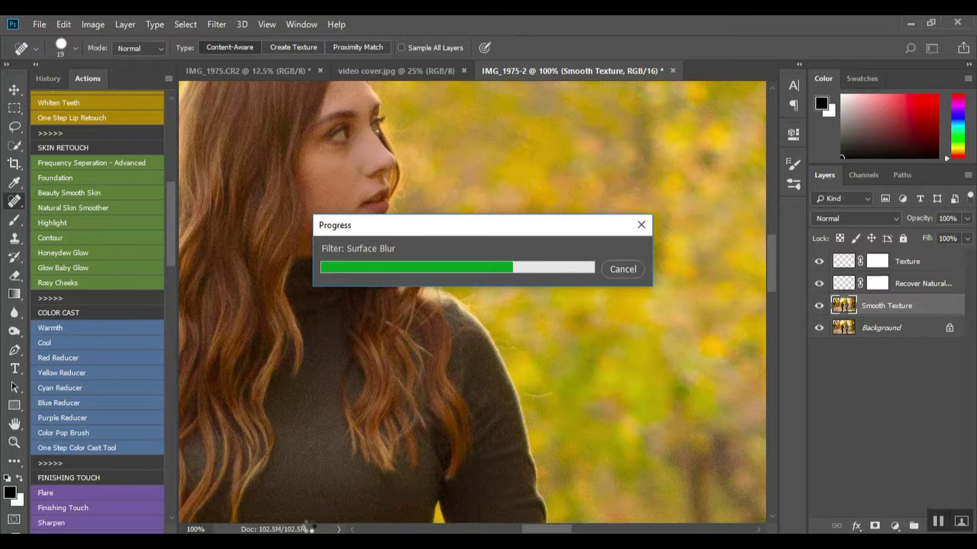
right_click(334, 540)
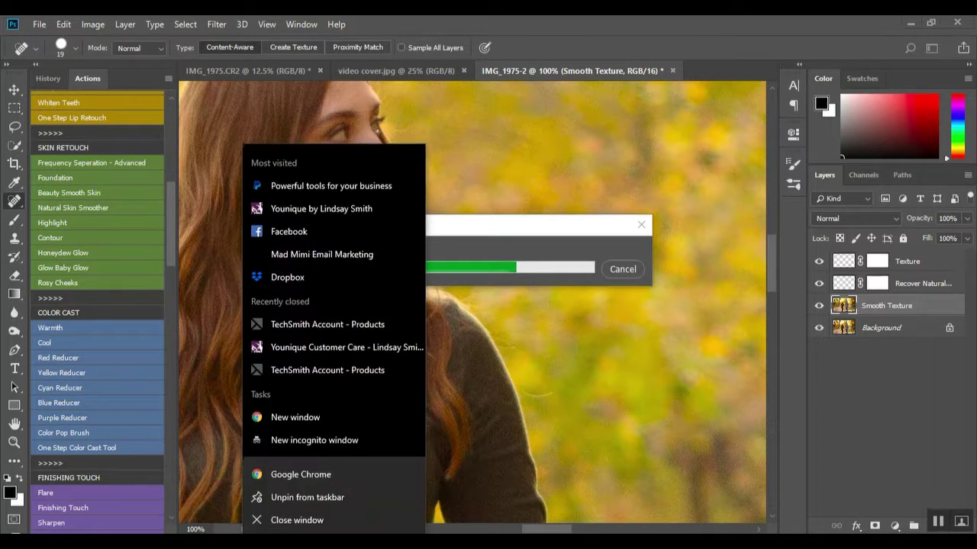
left_click(336, 540)
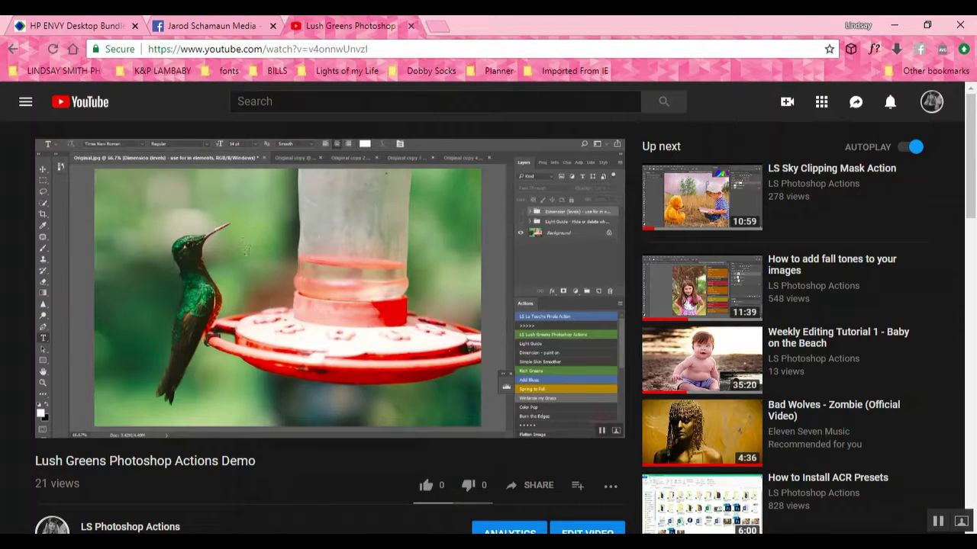
key("alt+Tab")
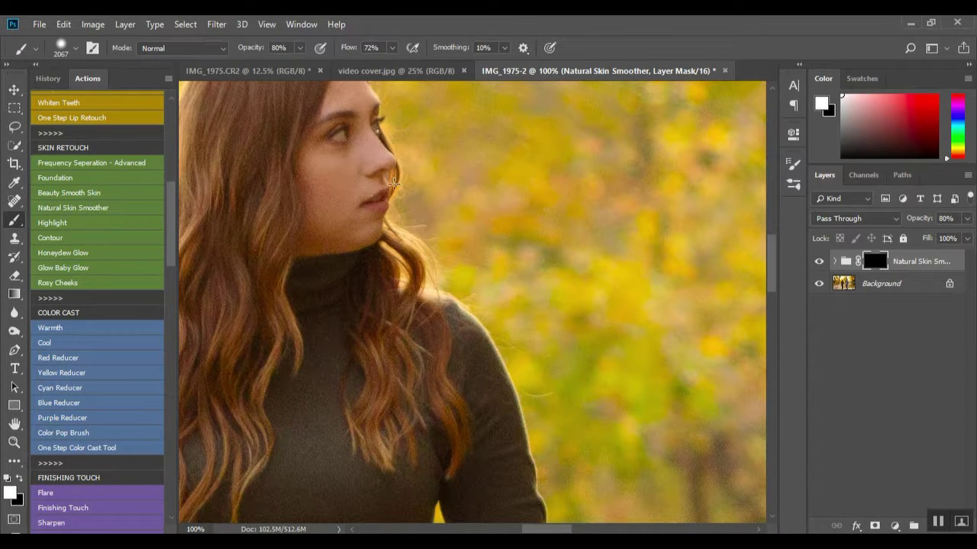
- Paint smoothing on the woman's cheek with a 55 px brush, then a 57 px brush for the man
left_click_drag(453, 210, 183, 252)
mouse_move(586, 215)
left_mouse_down()
mouse_move(312, 295)
mouse_move(281, 313)
mouse_move(255, 307)
left_mouse_up()
left_click_drag(387, 177, 378, 190)
left_click_drag(345, 155, 341, 157)
scroll(338, 196, "up", 2)
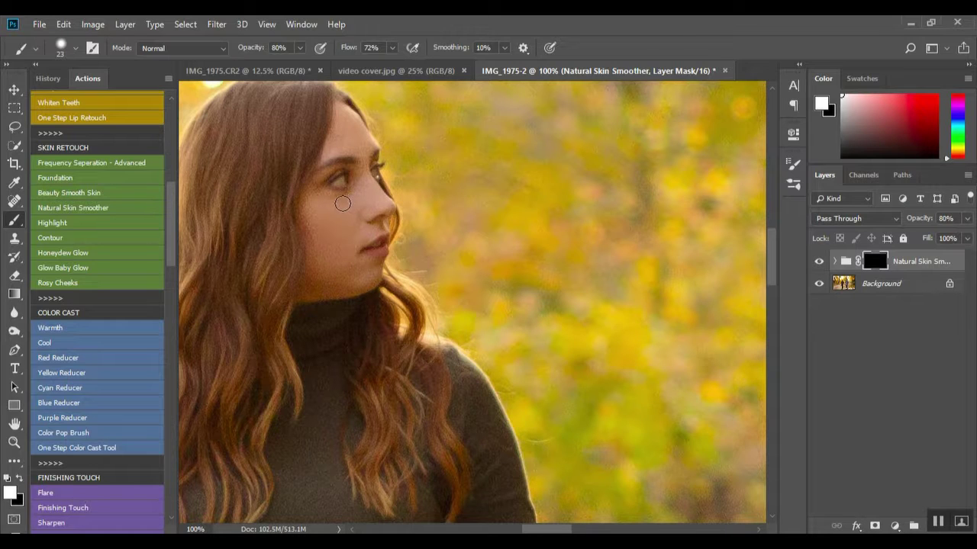
mouse_move(664, 230)
left_mouse_down()
mouse_move(357, 349)
mouse_move(231, 314)
left_mouse_up()
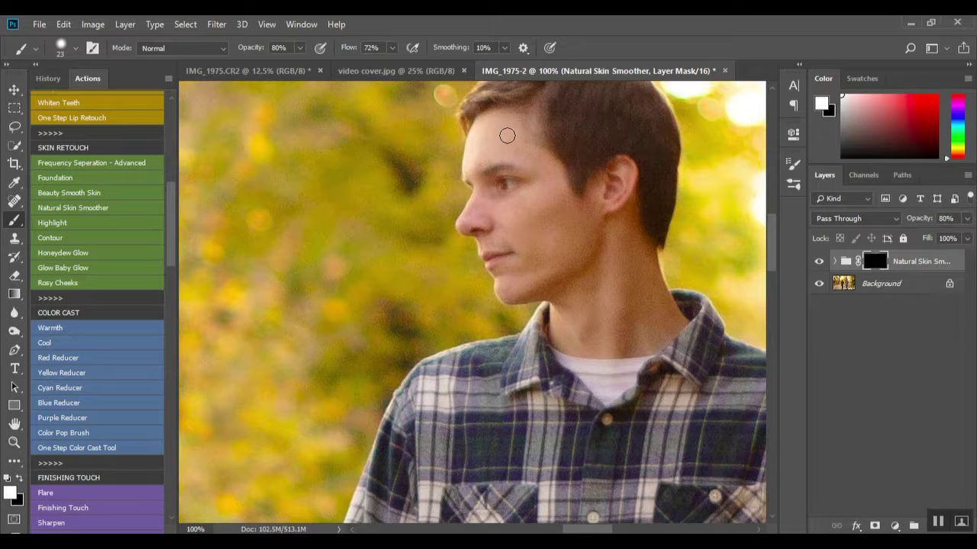
left_click_drag(486, 147, 503, 142)
key("ctrl+minus")
key("ctrl+minus")
key("ctrl+minus")
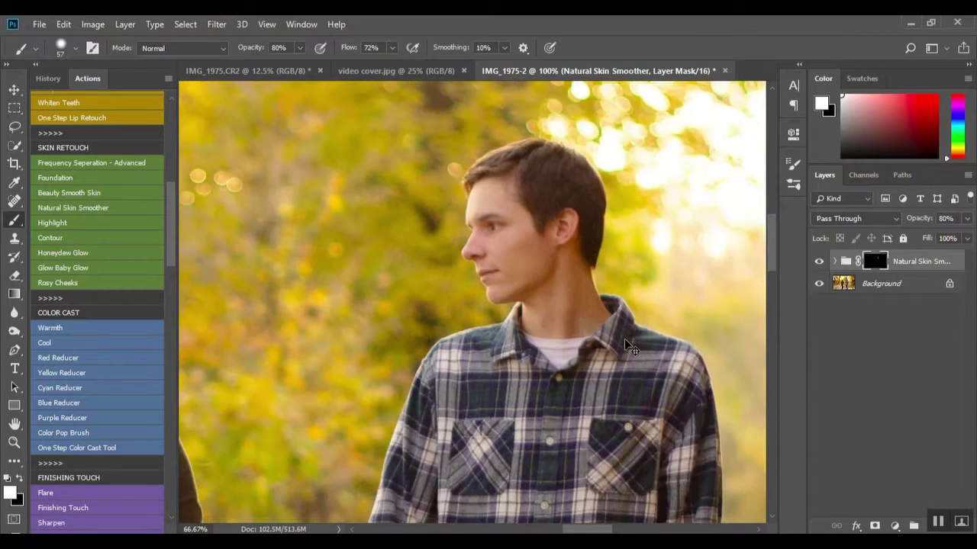
key("ctrl+minus")
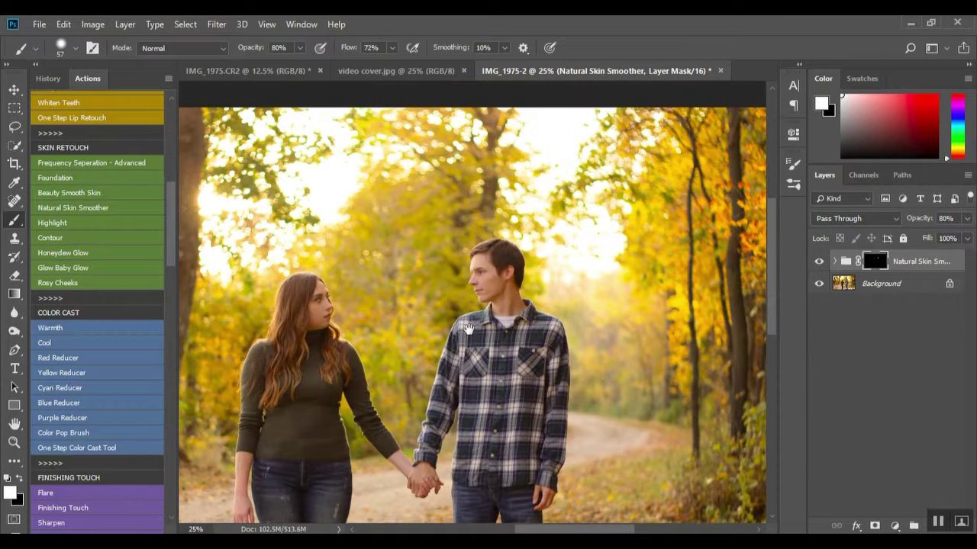
left_click_drag(467, 328, 531, 298)
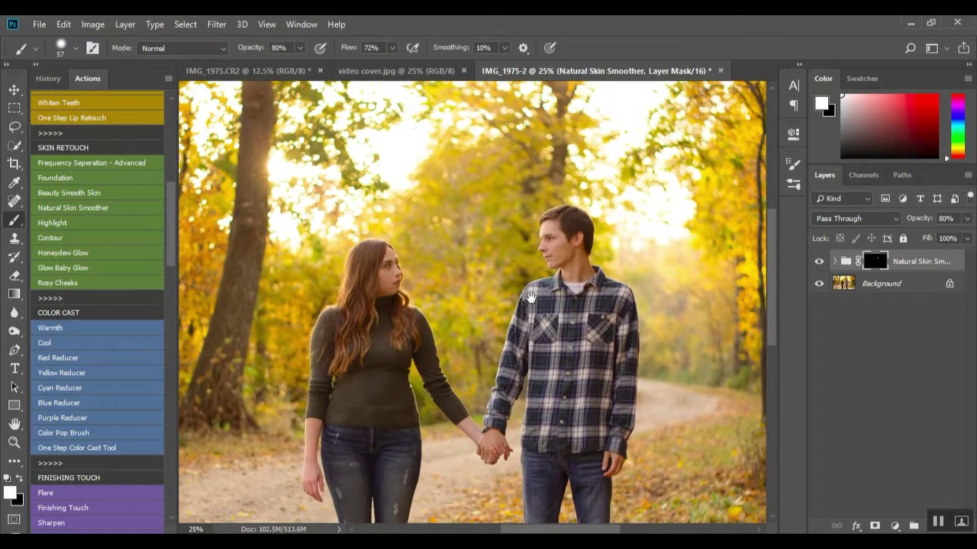
left_click(820, 262)
left_click(820, 263)
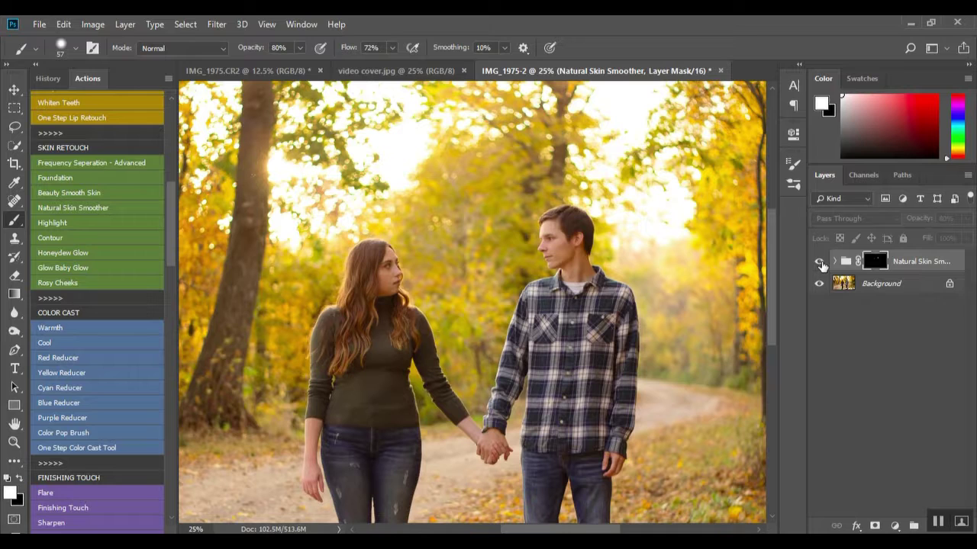
left_click(820, 263)
left_click(820, 262)
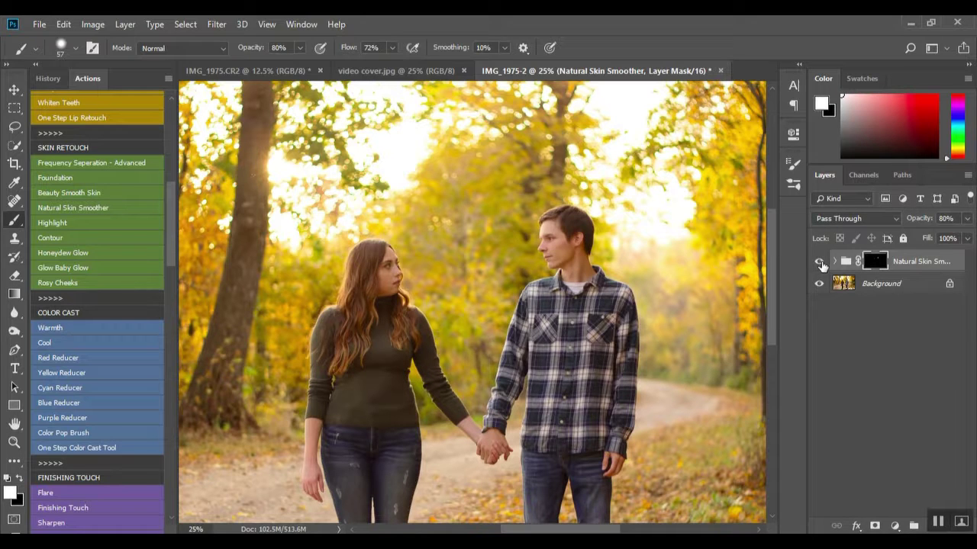
left_click(820, 263)
left_click(820, 262)
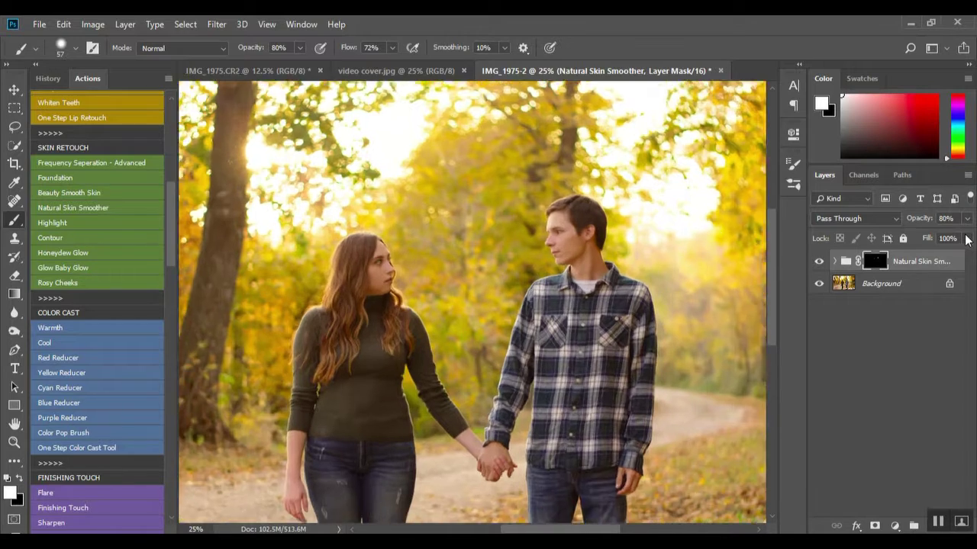
key("ctrl+plus")
key("ctrl+plus")
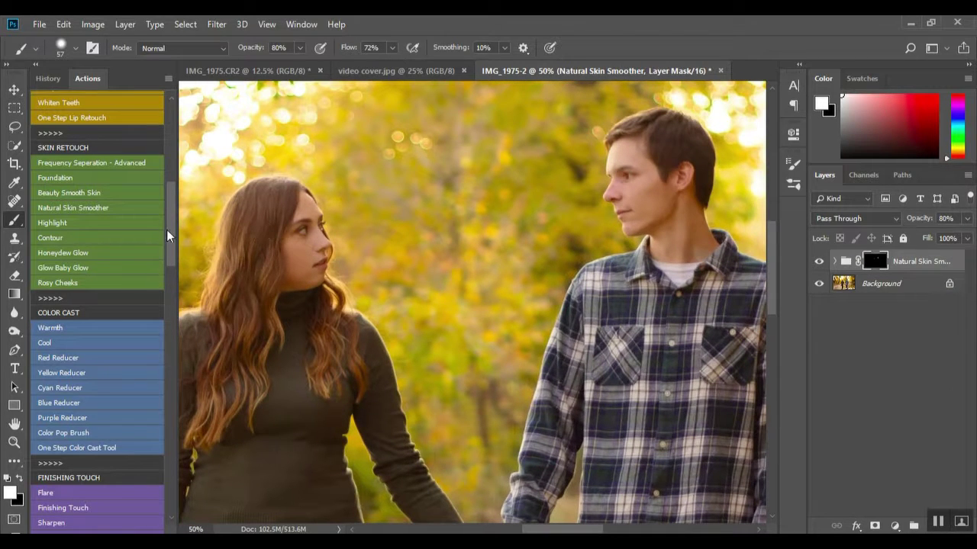
- Run the Whiten Eye Whites action and set a 9 px brush for the woman's eyes
left_click_drag(169, 236, 169, 190)
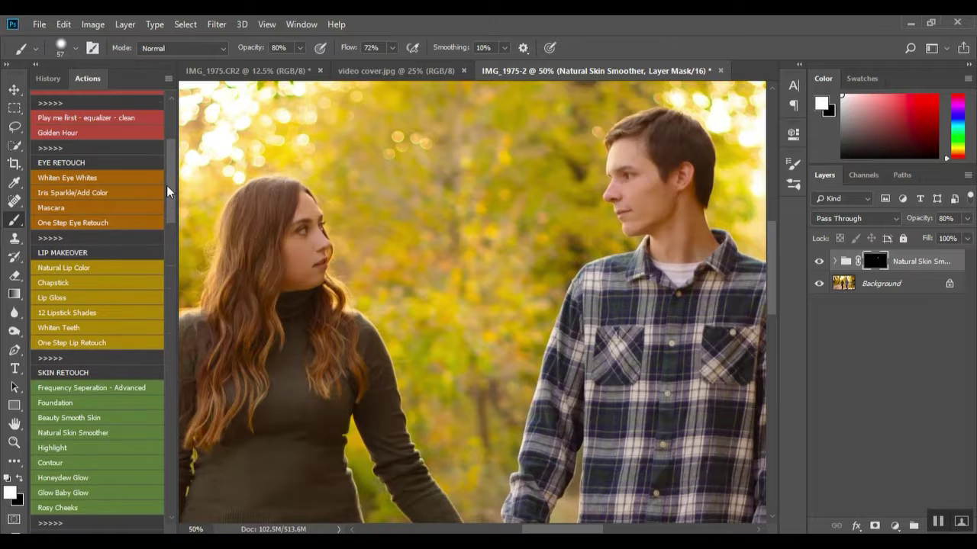
left_click(125, 180)
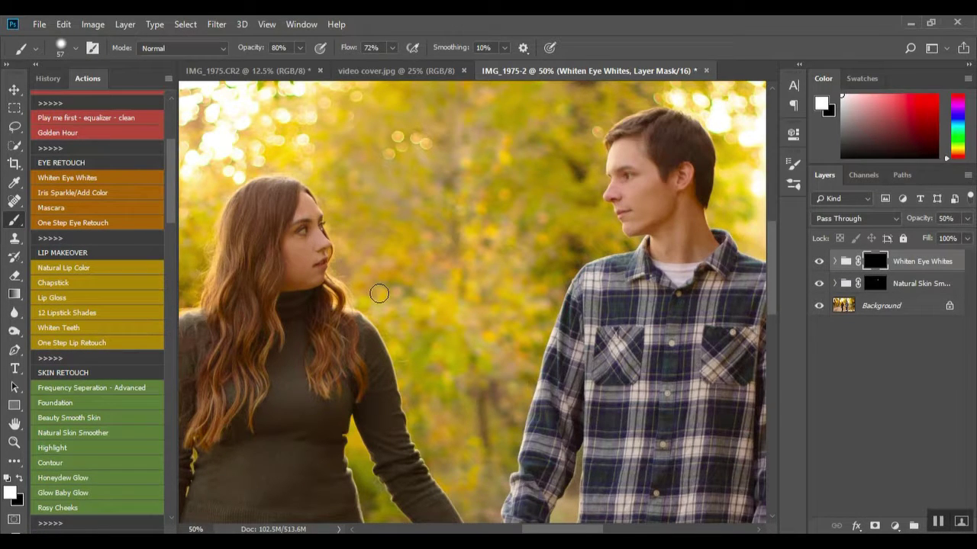
scroll(376, 296, "up", 5)
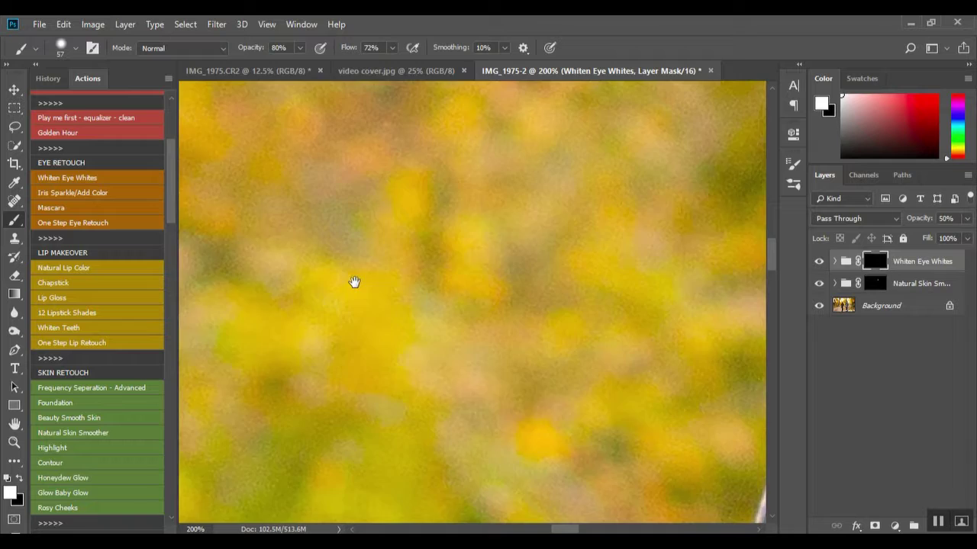
left_click_drag(354, 282, 741, 468)
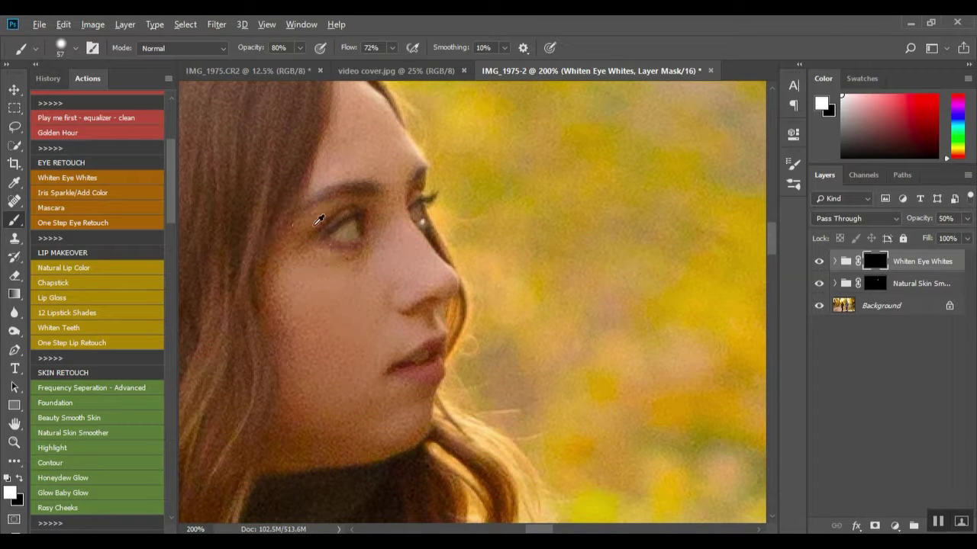
mouse_move(319, 220)
left_mouse_down()
mouse_move(270, 239)
mouse_move(345, 233)
left_mouse_up()
left_click_drag(420, 218, 416, 214)
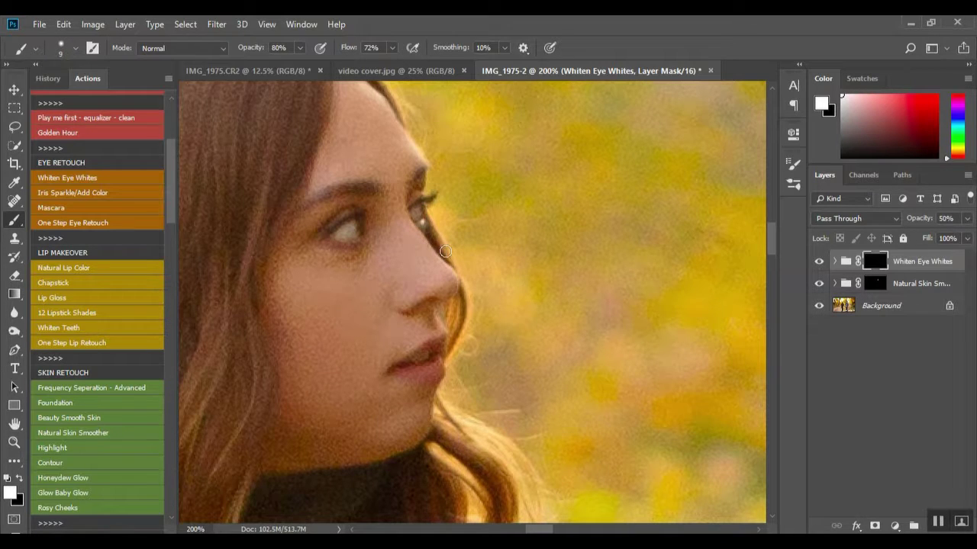
- Work over the man's eyes, then compare the eye whitening on and off at 50% zoom
left_click_drag(652, 255, 262, 338)
mouse_move(725, 415)
left_mouse_down()
mouse_move(753, 168)
mouse_move(504, 360)
mouse_move(439, 361)
left_mouse_up()
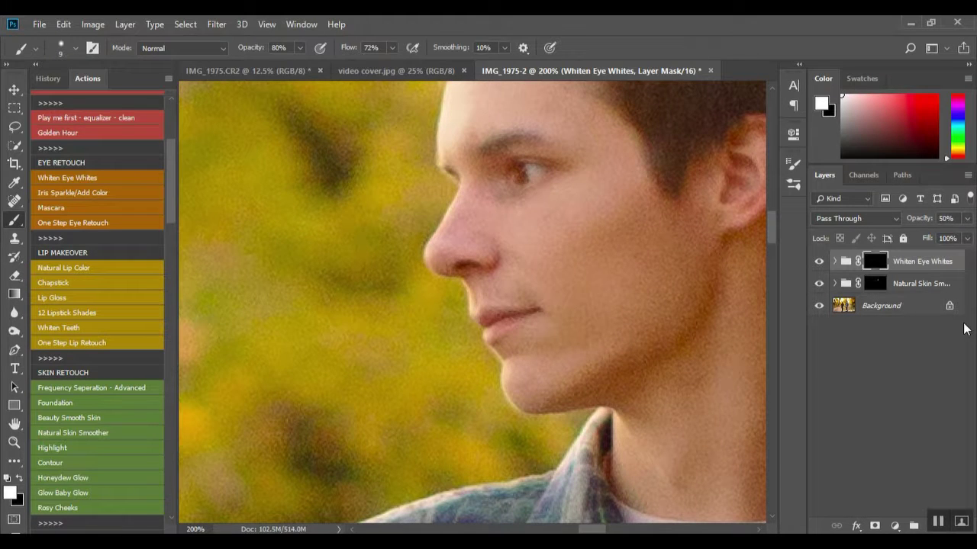
key("ctrl+minus")
key("ctrl+minus")
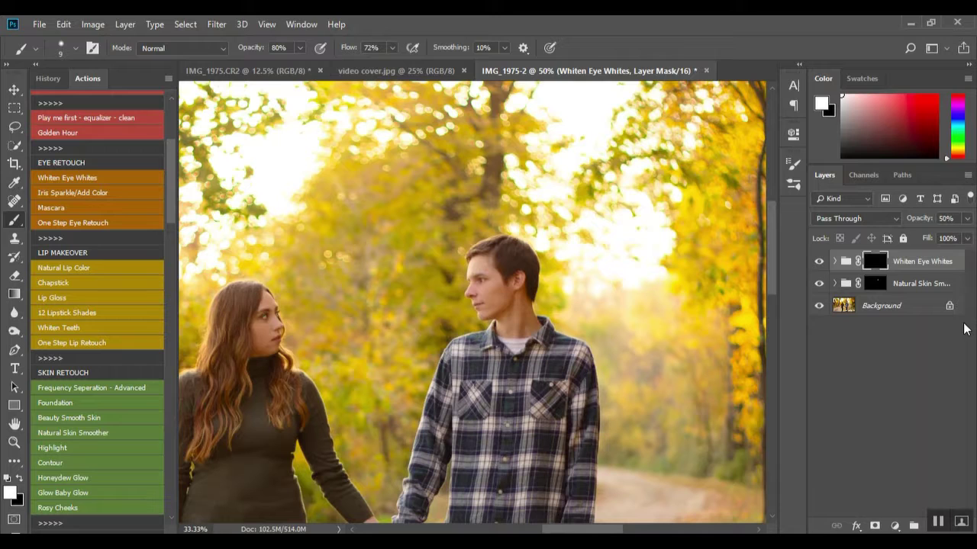
left_click(819, 262)
left_click(821, 262)
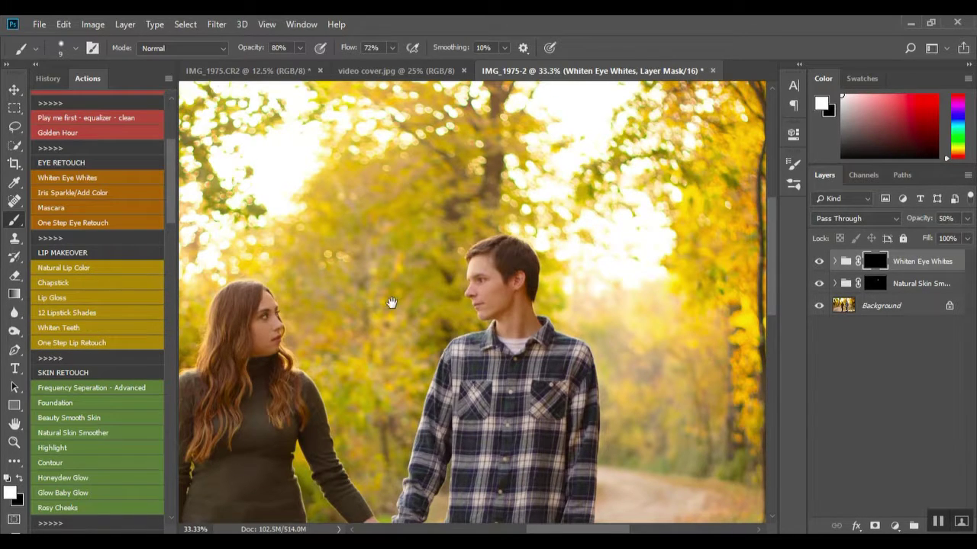
left_click_drag(390, 302, 486, 221)
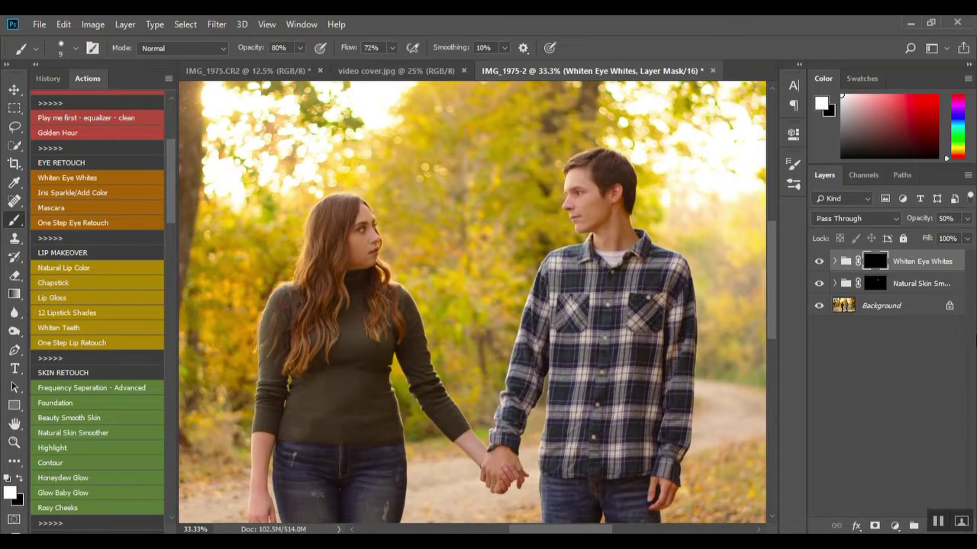
key("ctrl+plus")
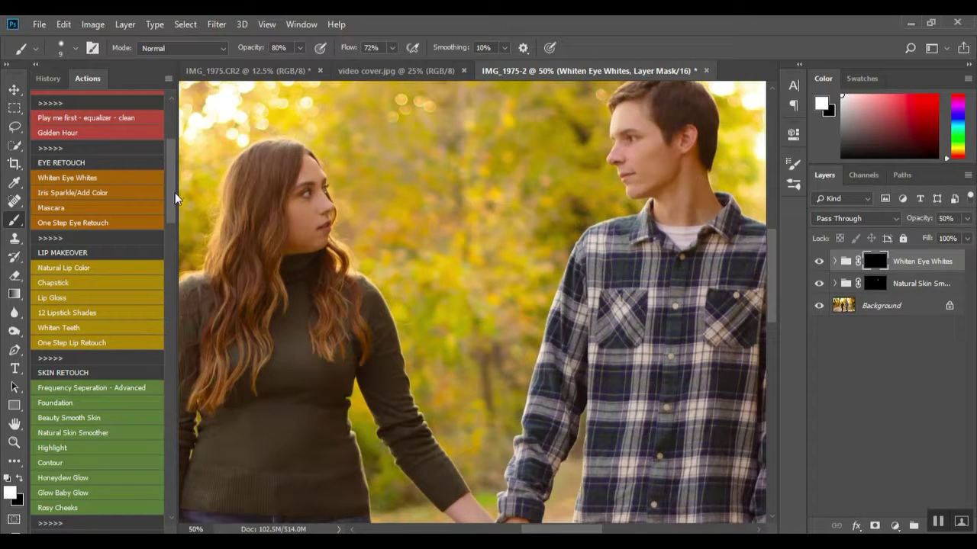
- Lasso the woman's cheek, forehead, nose and chin areas
left_click_drag(175, 191, 174, 366)
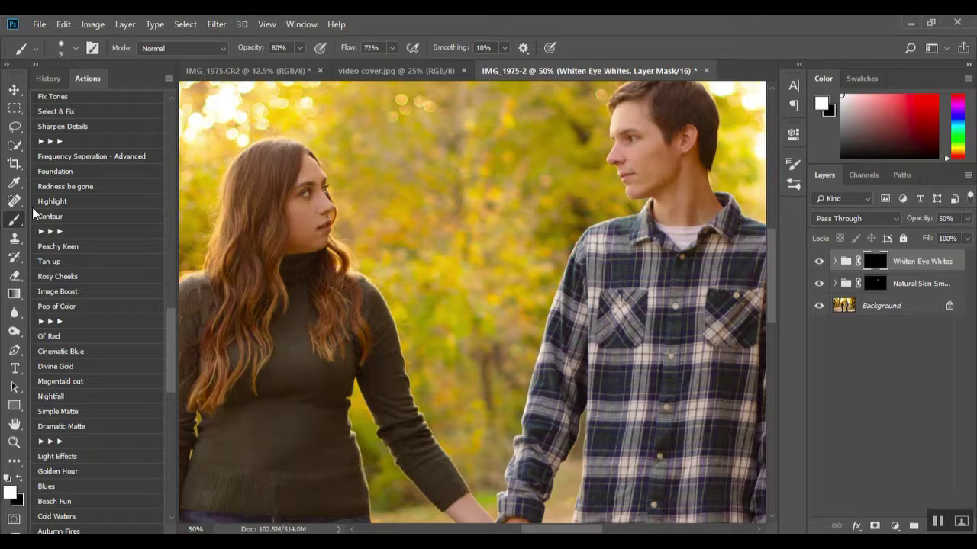
left_click(14, 127)
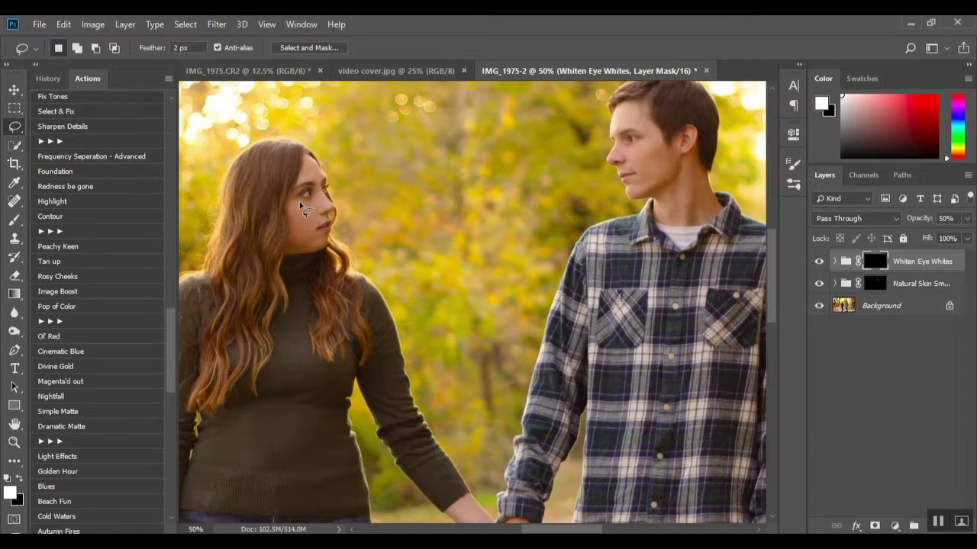
mouse_move(289, 204)
left_mouse_down()
mouse_move(307, 220)
mouse_move(325, 203)
mouse_move(320, 190)
mouse_move(313, 200)
left_mouse_up()
mouse_move(310, 162)
left_mouse_down()
mouse_move(317, 188)
mouse_move(315, 163)
left_mouse_up()
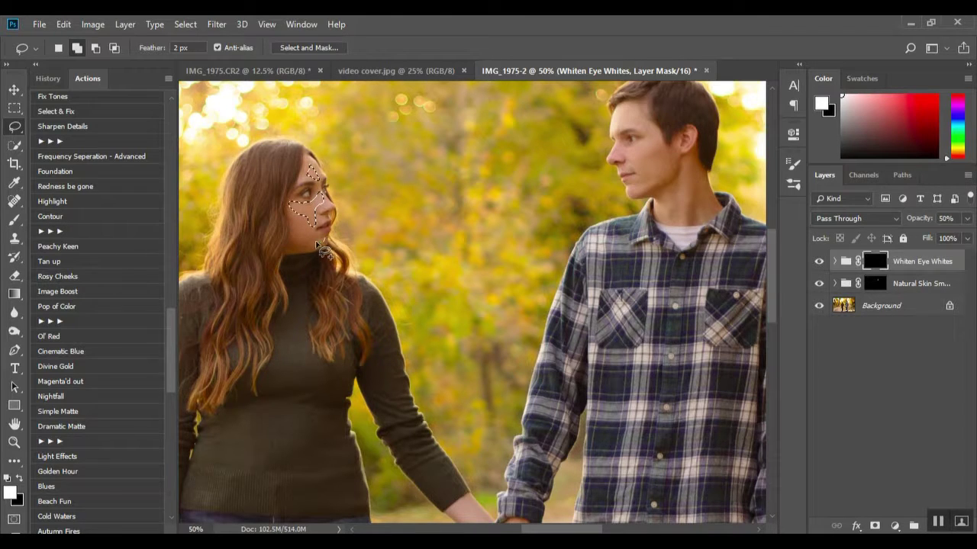
mouse_move(310, 242)
left_mouse_down()
mouse_move(327, 244)
mouse_move(313, 247)
left_mouse_up()
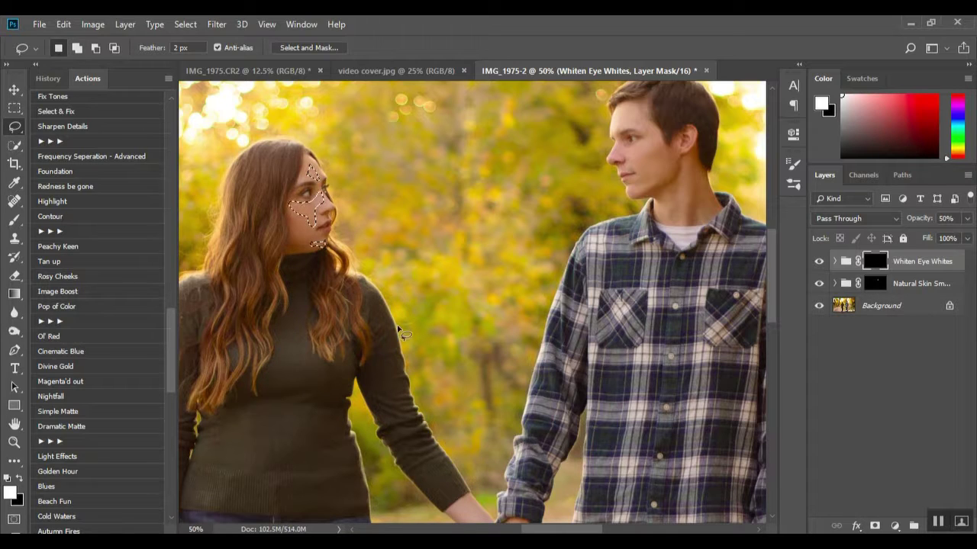
- Add the man's eye area and nose to the selection
key("shift")
key("shift")
mouse_move(626, 107)
left_mouse_down()
mouse_move(612, 132)
mouse_move(628, 126)
mouse_move(650, 137)
mouse_move(627, 162)
mouse_move(656, 148)
mouse_move(647, 115)
left_mouse_up()
key("shift")
mouse_move(624, 150)
left_mouse_down()
mouse_move(611, 171)
mouse_move(638, 152)
mouse_move(630, 194)
mouse_move(659, 180)
mouse_move(680, 218)
mouse_move(692, 184)
mouse_move(682, 216)
left_mouse_up()
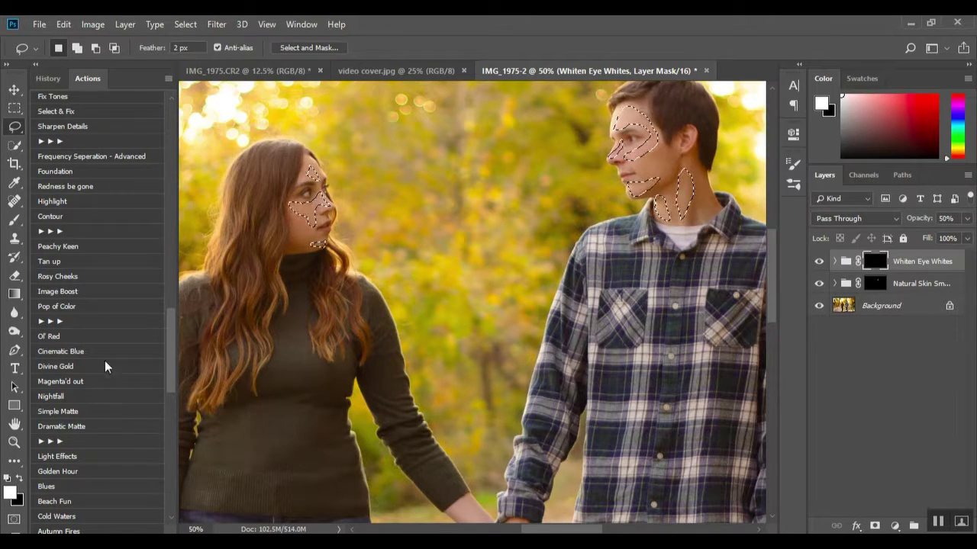
- Run the Highlight action on the selection and feather its edge to about 8.1 px
left_click(56, 204)
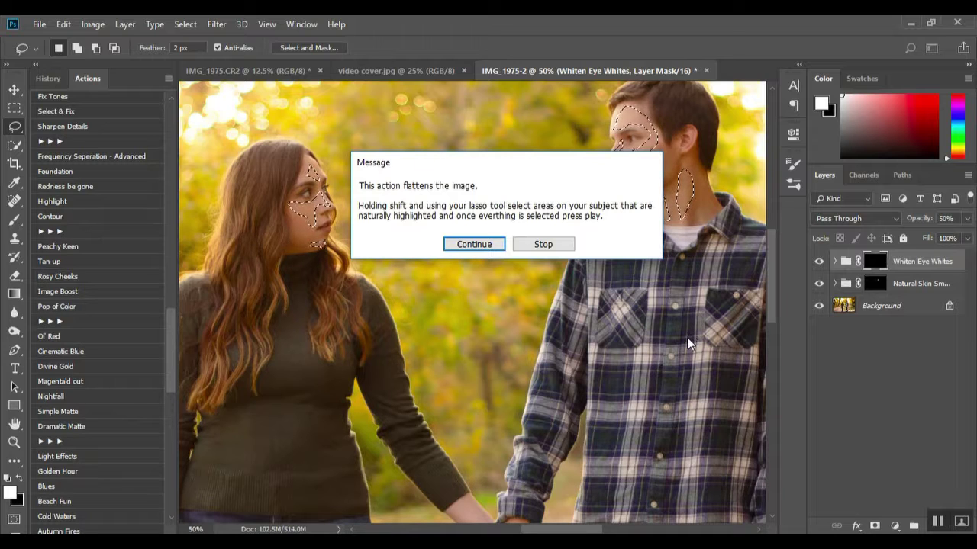
left_click(474, 244)
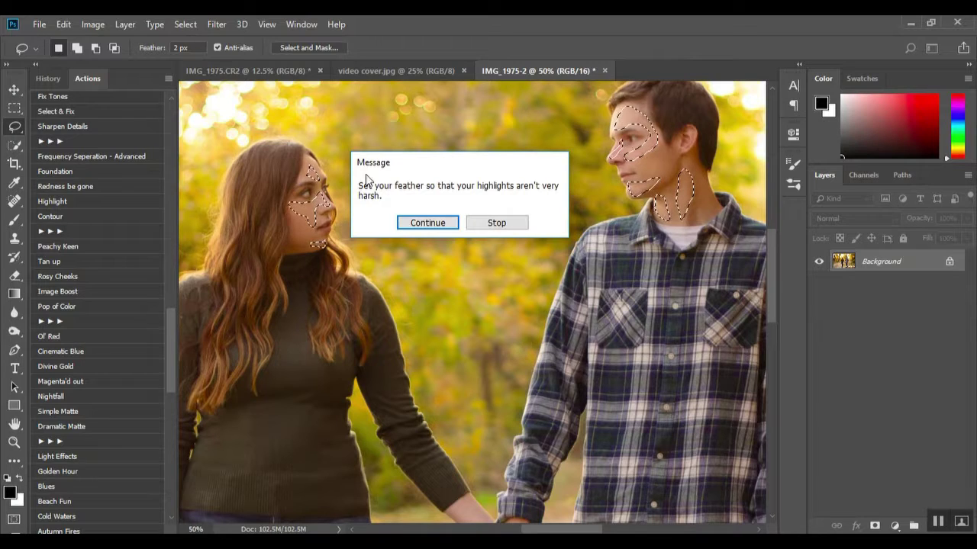
left_click(441, 223)
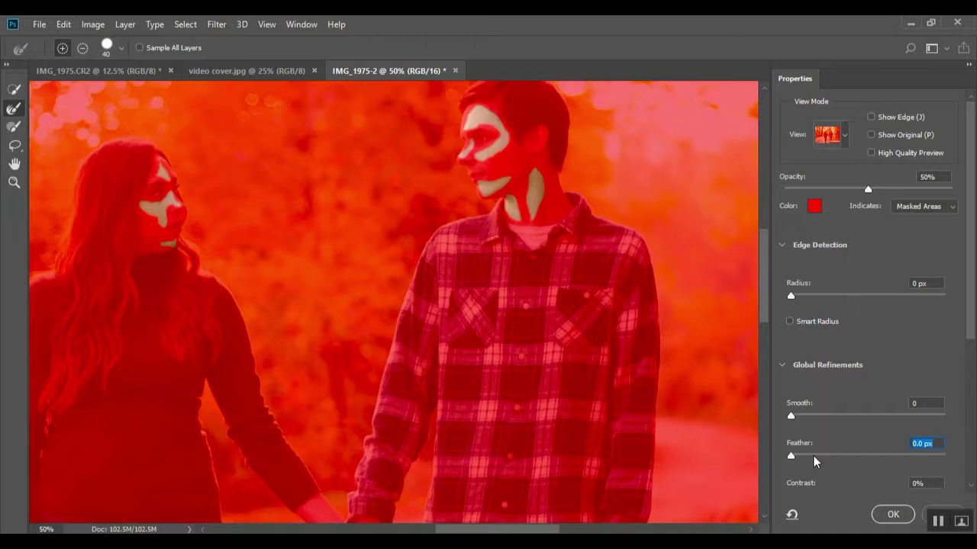
left_click(815, 456)
left_click(834, 456)
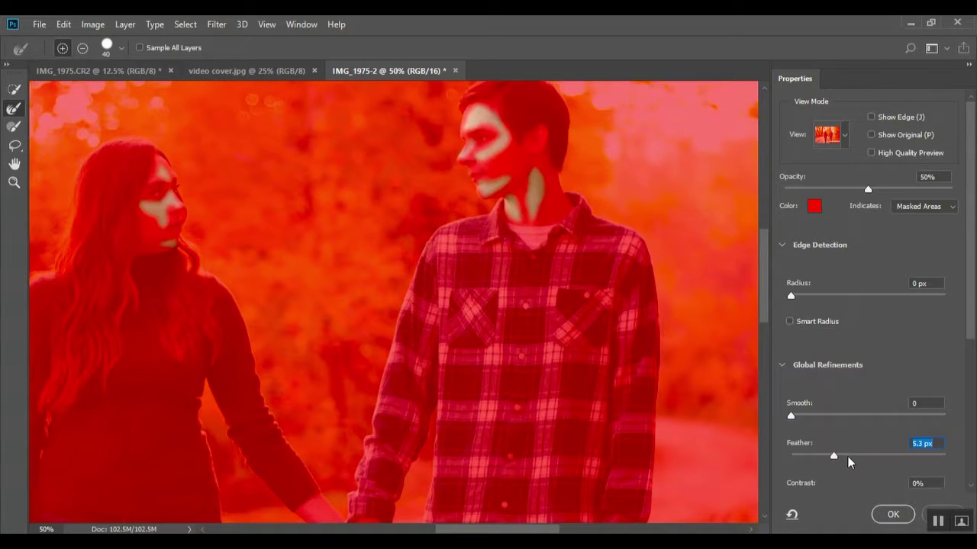
left_click(846, 457)
left_click(892, 514)
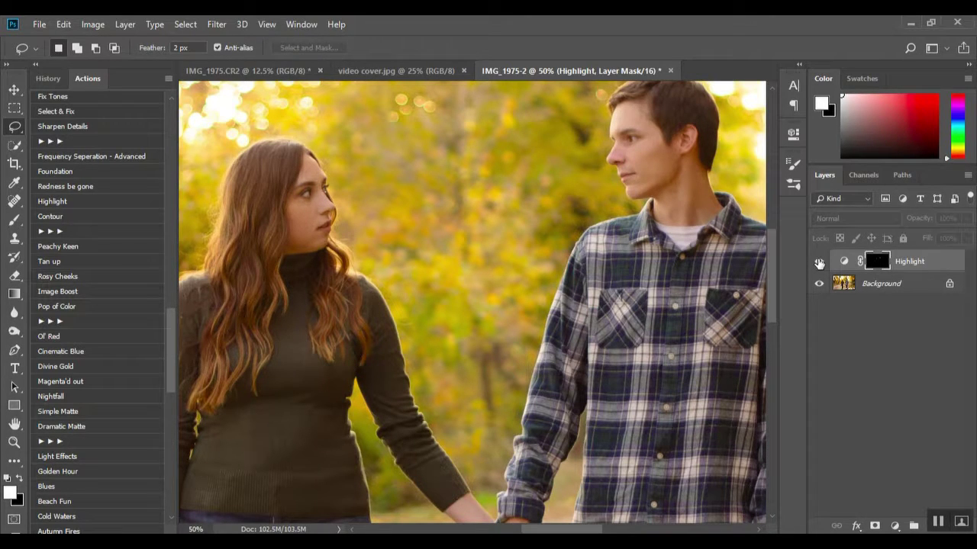
- Zoom out to 25% and back to 50% to check the Highlight layer
key("ctrl+minus")
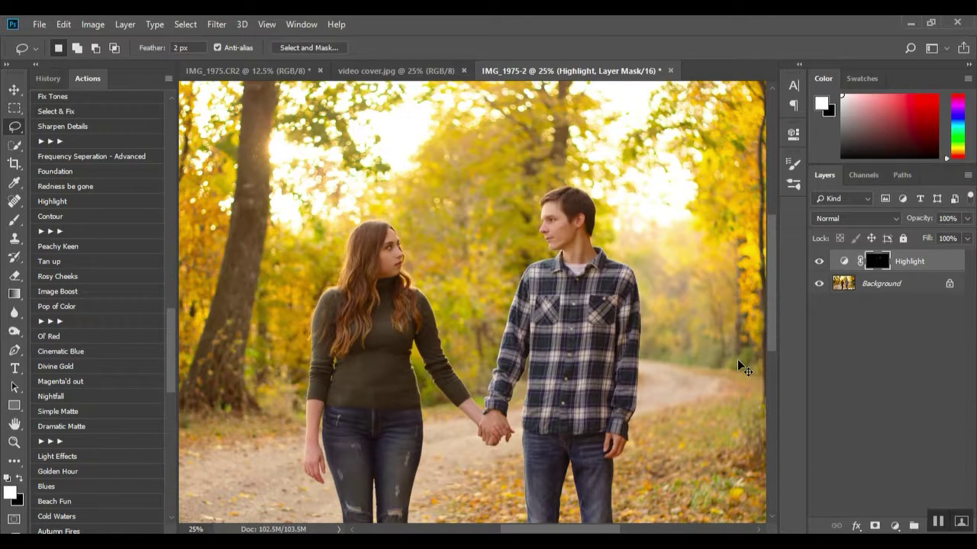
key("ctrl+plus")
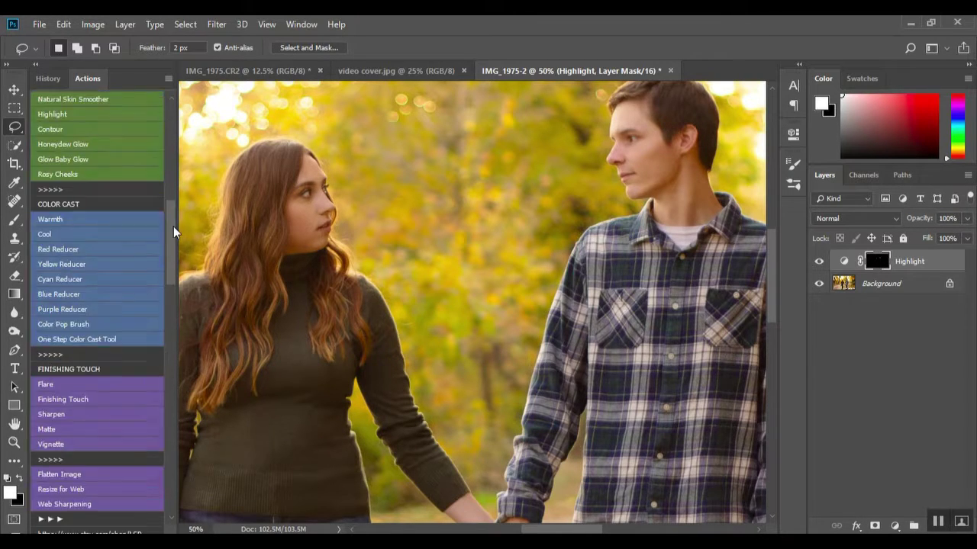
left_click_drag(173, 226, 179, 198)
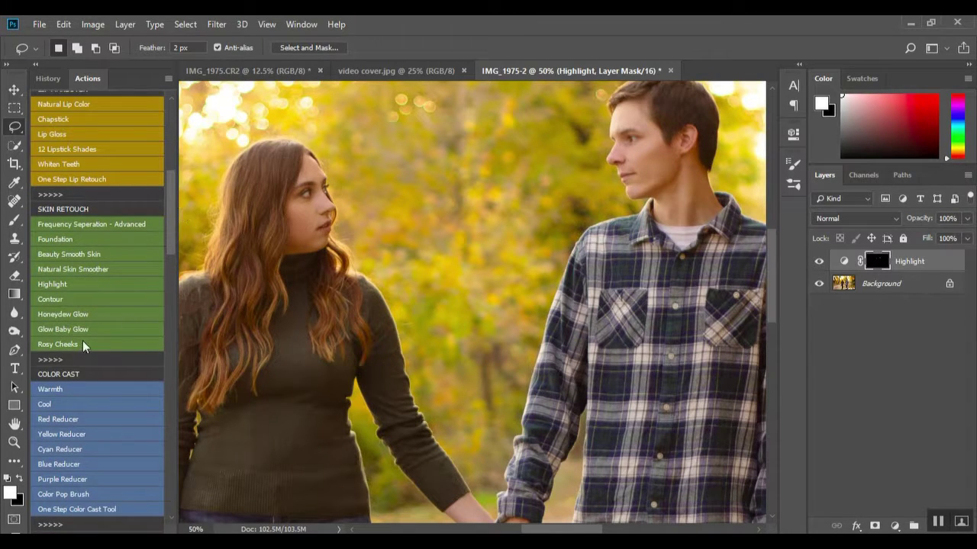
scroll(78, 373, "up", 1)
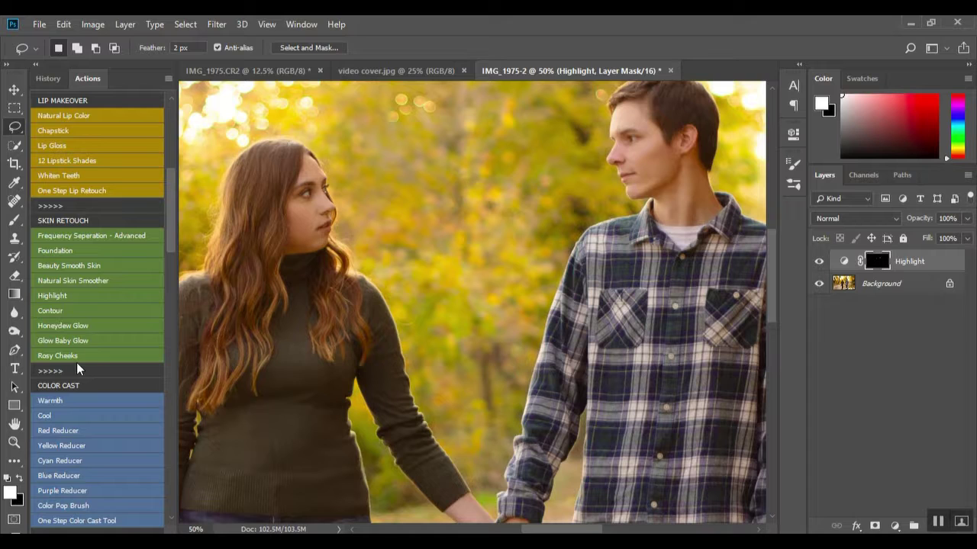
- Run the Rosy Cheeks action and enlarge its brush to 77 px
left_click(74, 358)
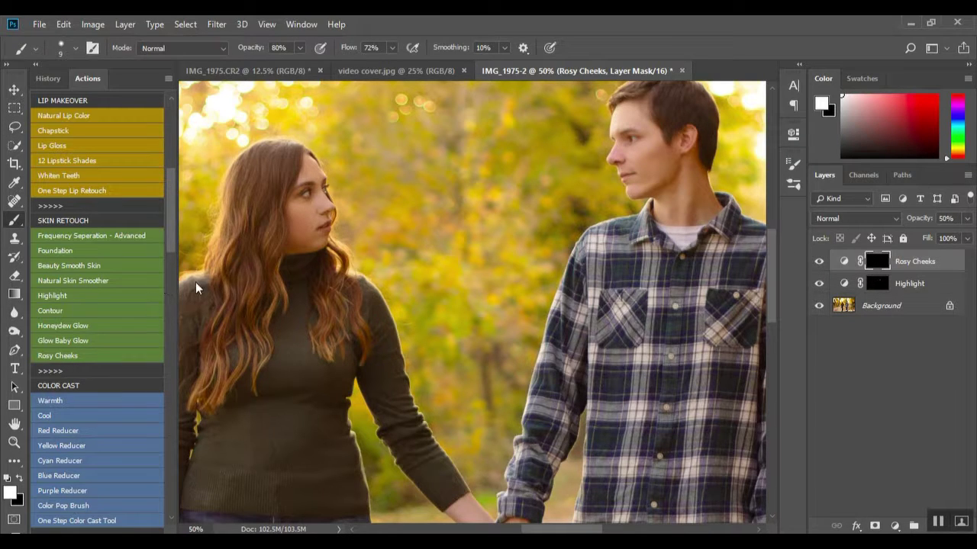
left_click_drag(290, 222, 306, 216)
key("ctrl+minus")
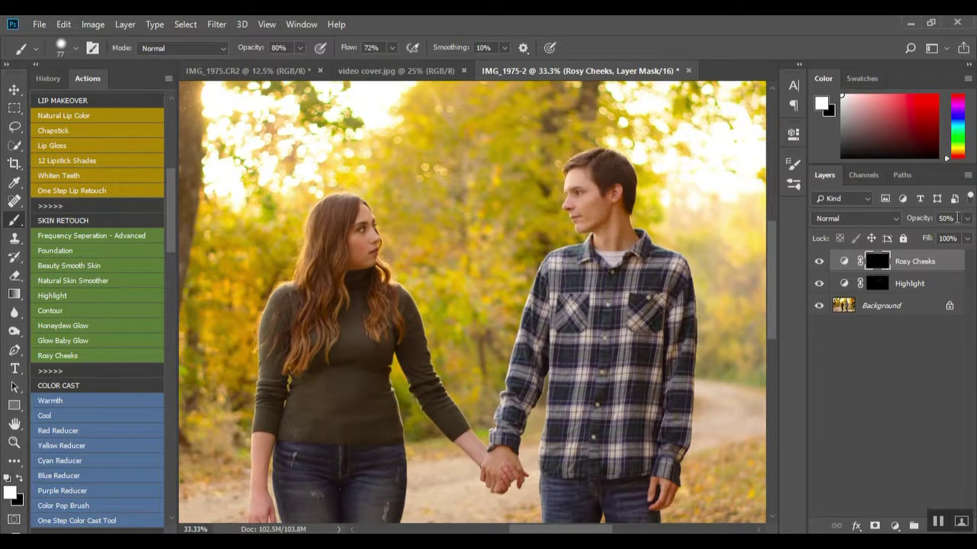
- Set the Rosy Cheeks layer opacity to 10% and toggle it off and on to compare
left_click(946, 218)
type("10")
left_click(819, 262)
left_click(820, 262)
- Raise the Rosy Cheeks opacity slightly, compare again, and make the Highlight layer visible
left_click_drag(926, 220, 930, 221)
left_click(818, 261)
left_click(819, 262)
left_click(819, 284)
scroll(366, 366, "down", 5)
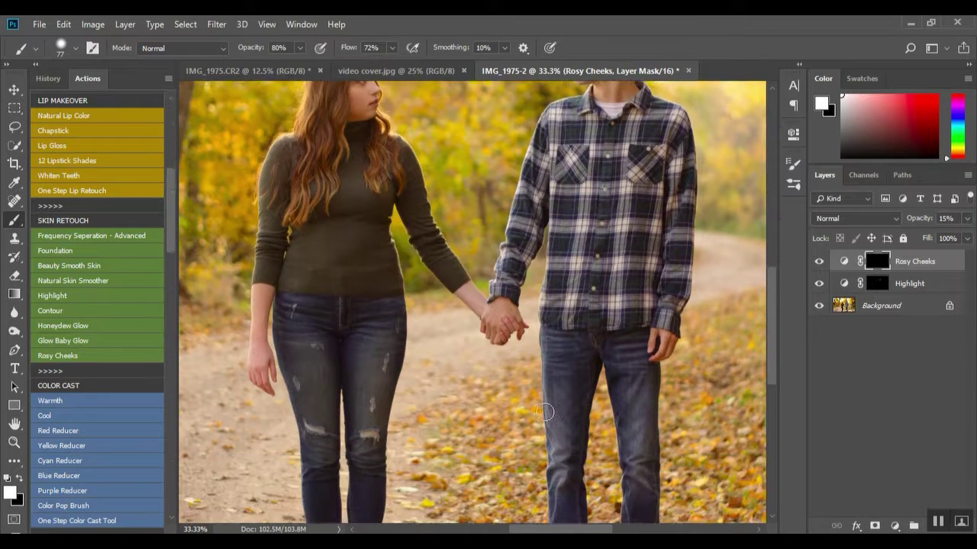
scroll(454, 394, "up", 5)
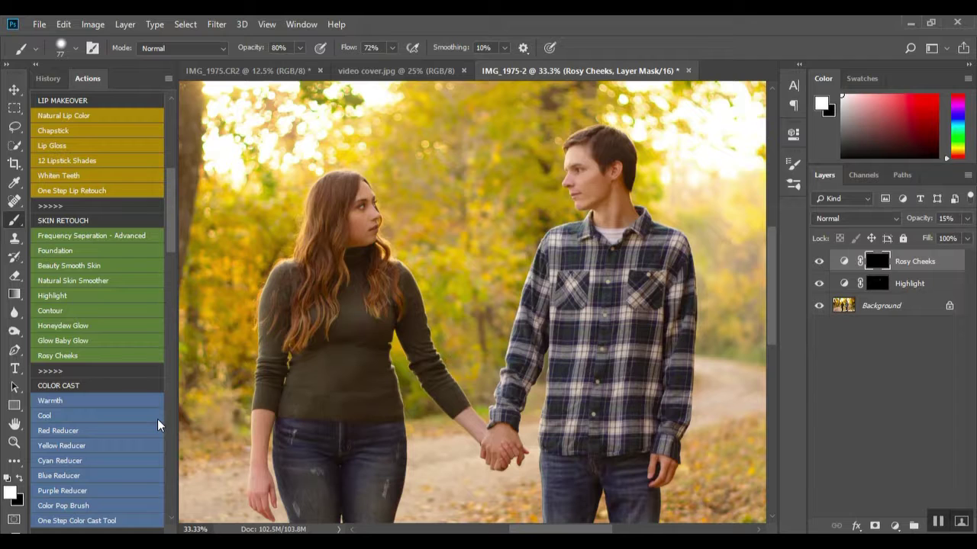
mouse_move(174, 213)
left_mouse_down()
mouse_move(174, 267)
mouse_move(190, 197)
left_mouse_up()
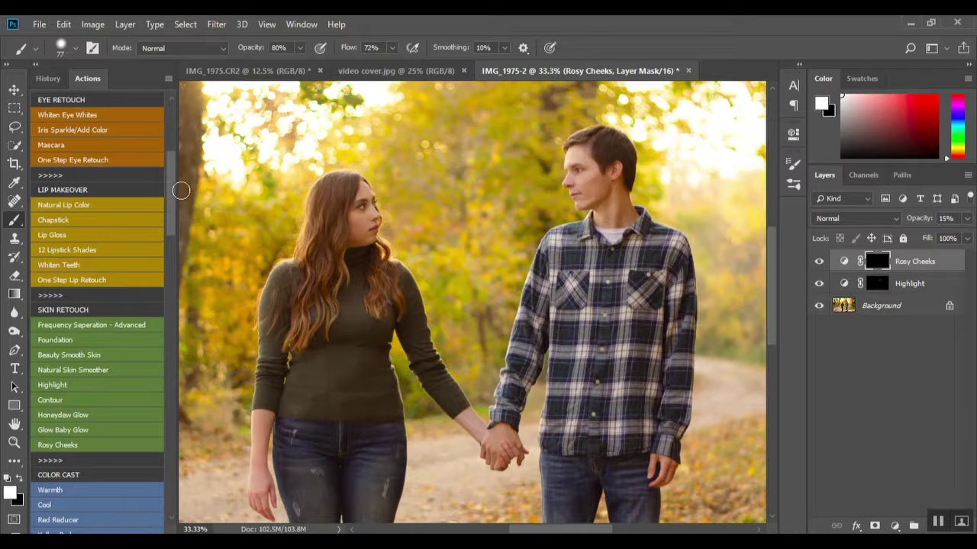
left_click_drag(168, 187, 177, 243)
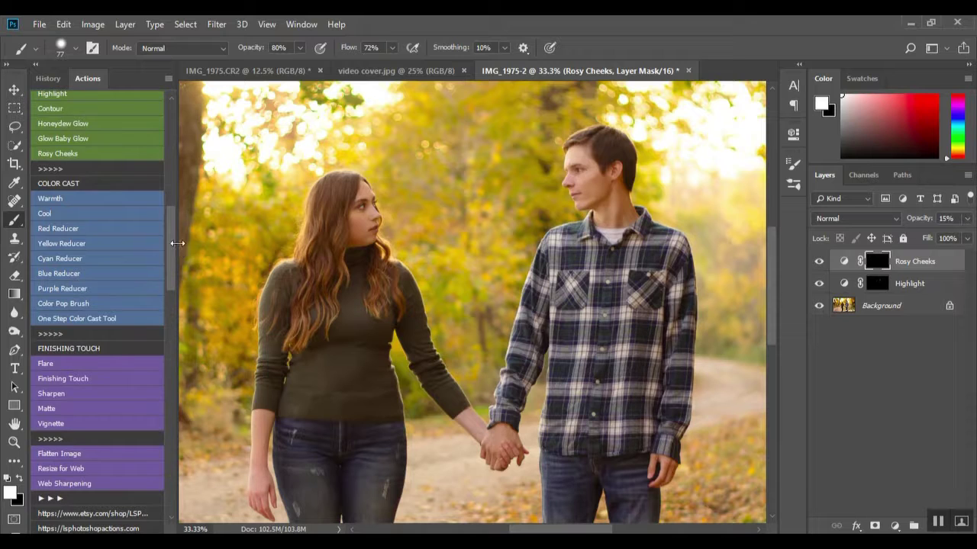
scroll(99, 329, "up", 4)
scroll(99, 323, "up", 8)
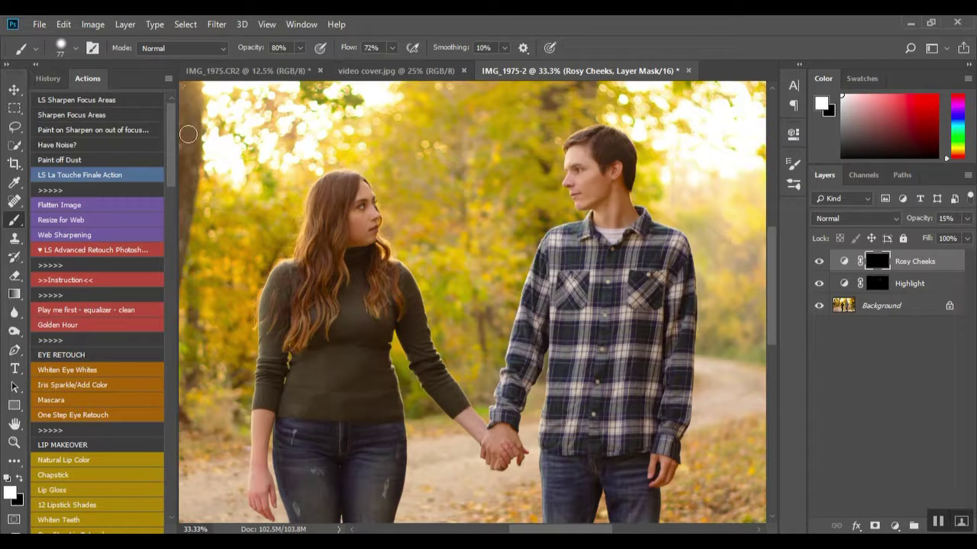
scroll(472, 305, "down", 5)
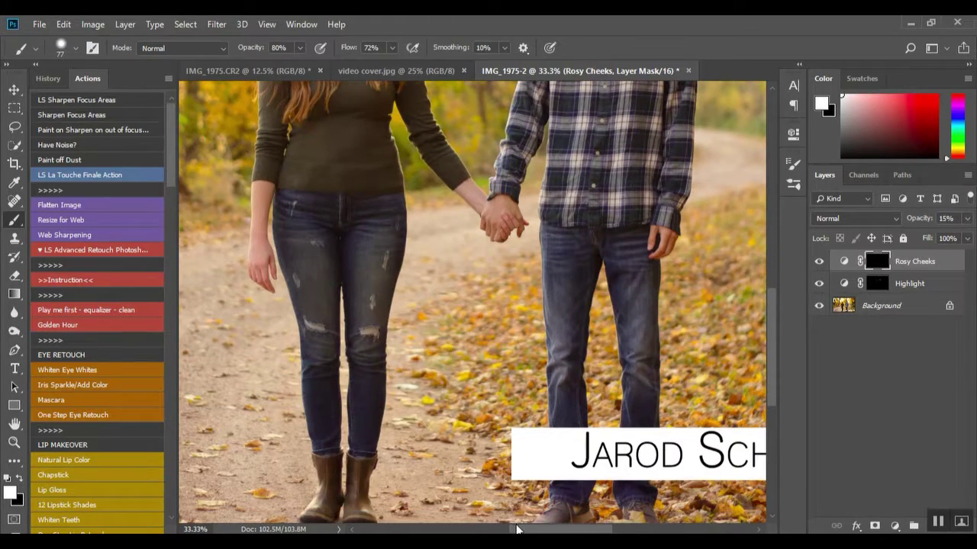
mouse_move(516, 529)
left_mouse_down()
mouse_move(570, 529)
mouse_move(501, 529)
mouse_move(535, 529)
left_mouse_up()
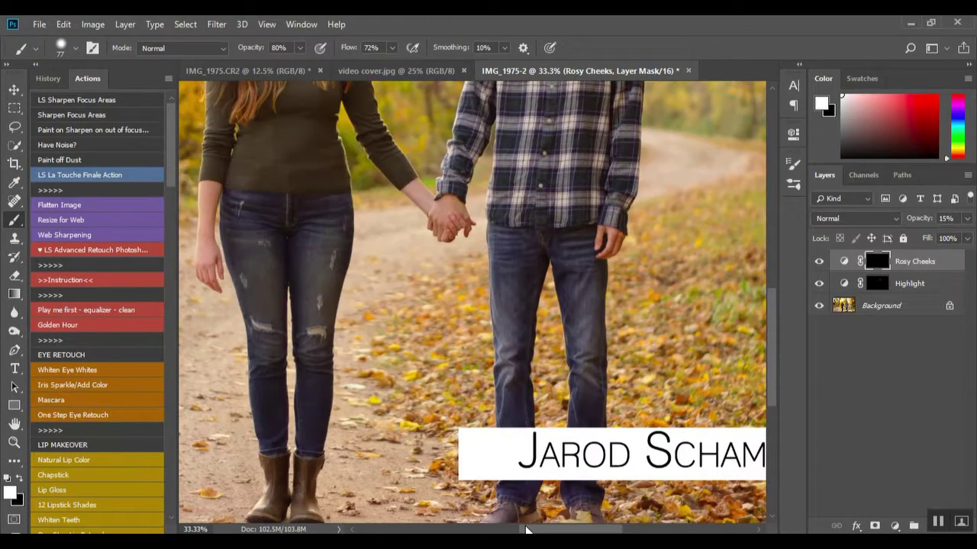
scroll(335, 317, "up", 5)
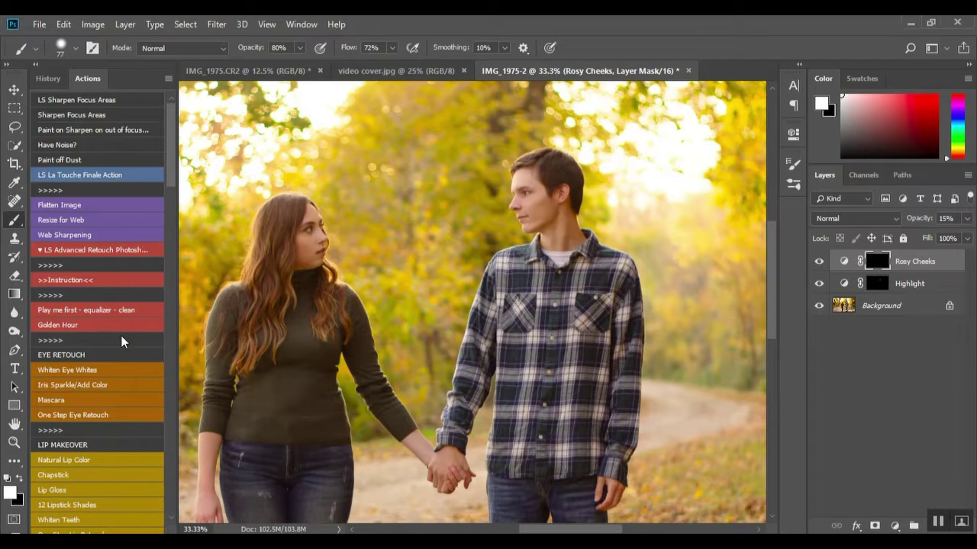
scroll(121, 335, "down", 6)
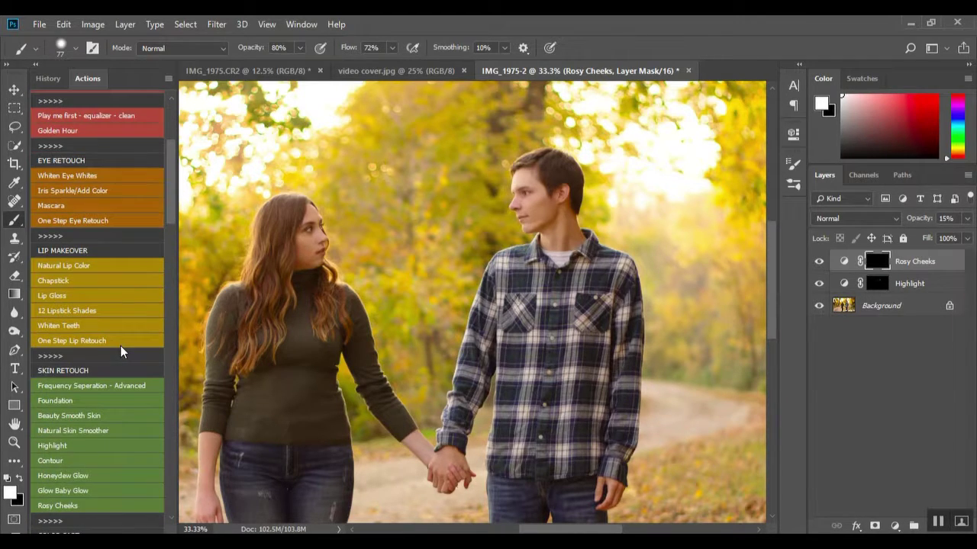
scroll(121, 352, "down", 1)
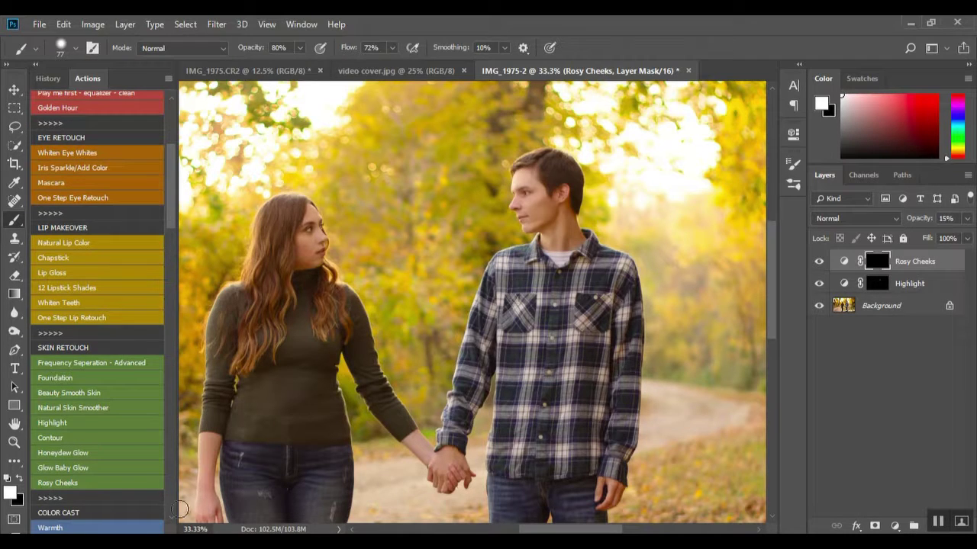
scroll(146, 438, "down", 2)
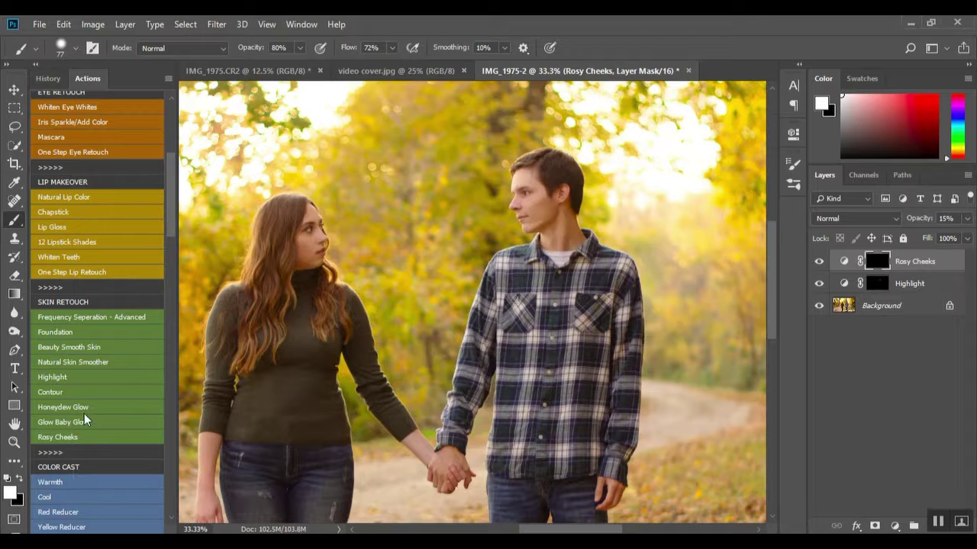
scroll(69, 450, "down", 7)
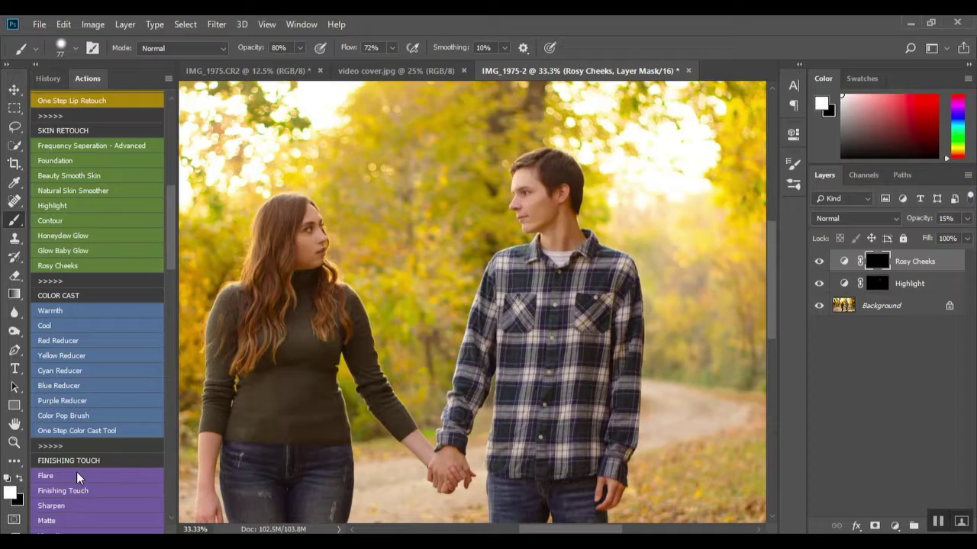
- Compare the original IMG_1975.CR2 snapshot against the latest edited state in History
key("ctrl+minus")
key("ctrl+minus")
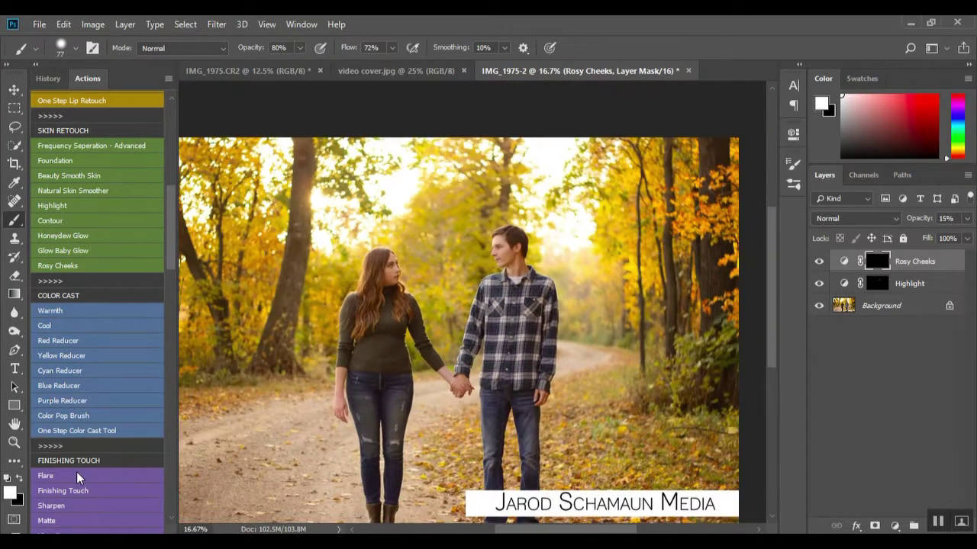
key("ctrl+minus")
key("ctrl+plus")
key("ctrl+minus")
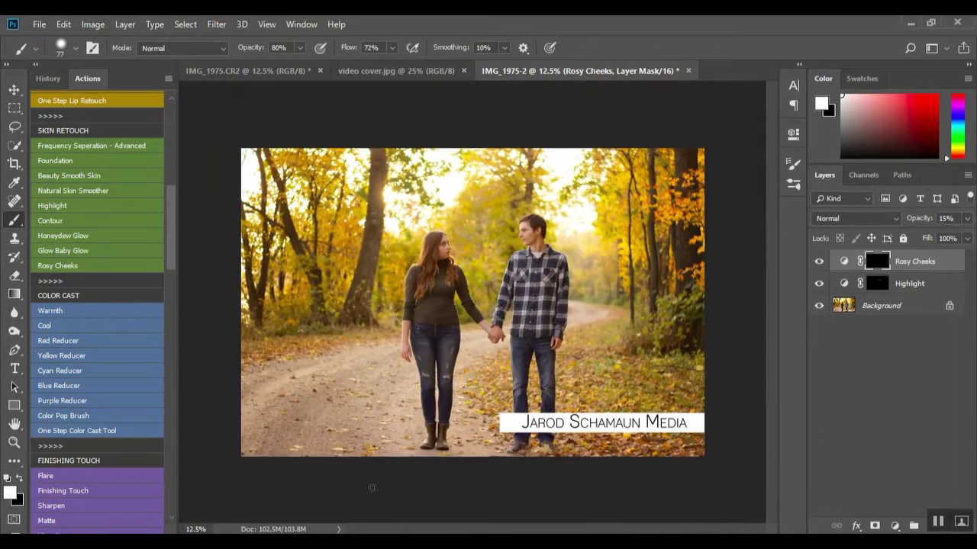
key("ctrl+plus")
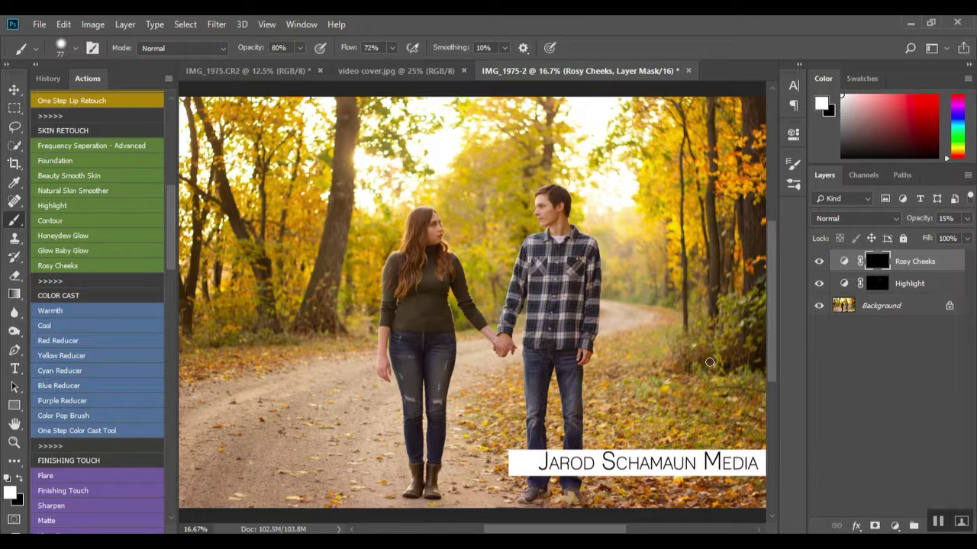
left_click(44, 77)
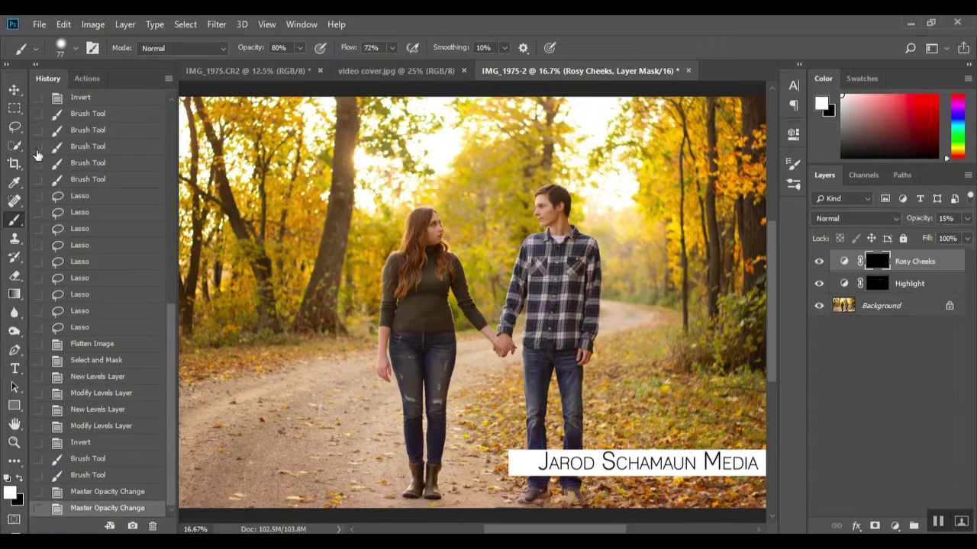
scroll(127, 144, "up", 3)
scroll(127, 144, "up", 5)
left_click(122, 103)
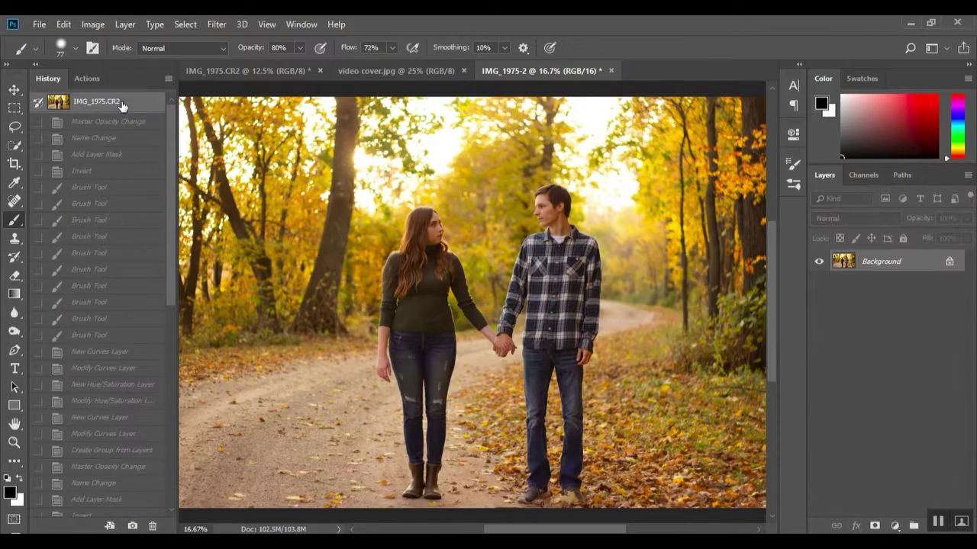
scroll(103, 265, "down", 10)
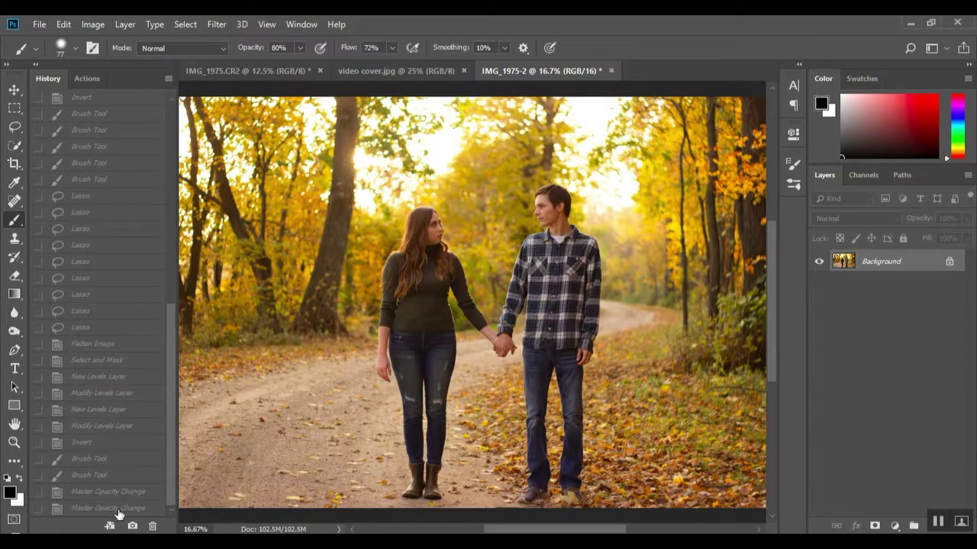
left_click(116, 509)
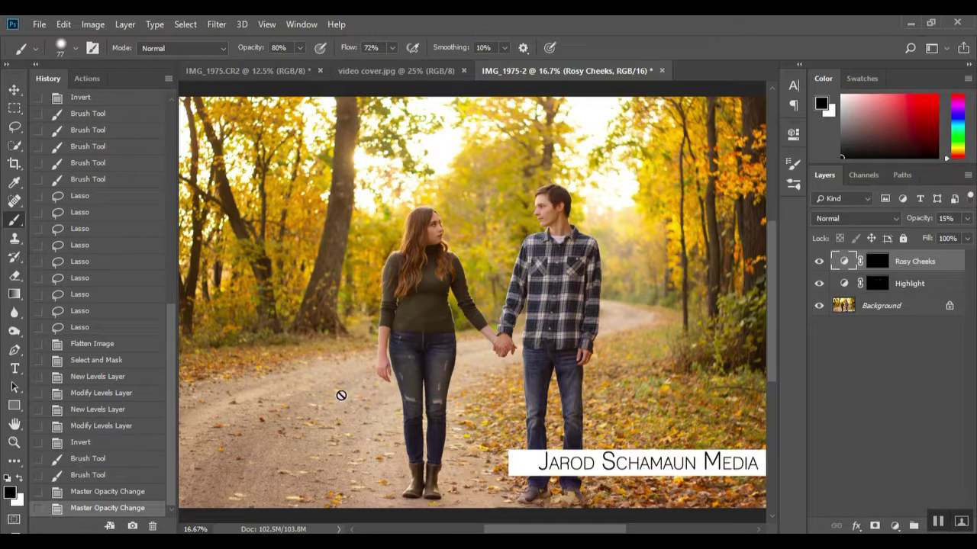
- Return to the Actions panel and scroll through its list of actions
left_click(87, 79)
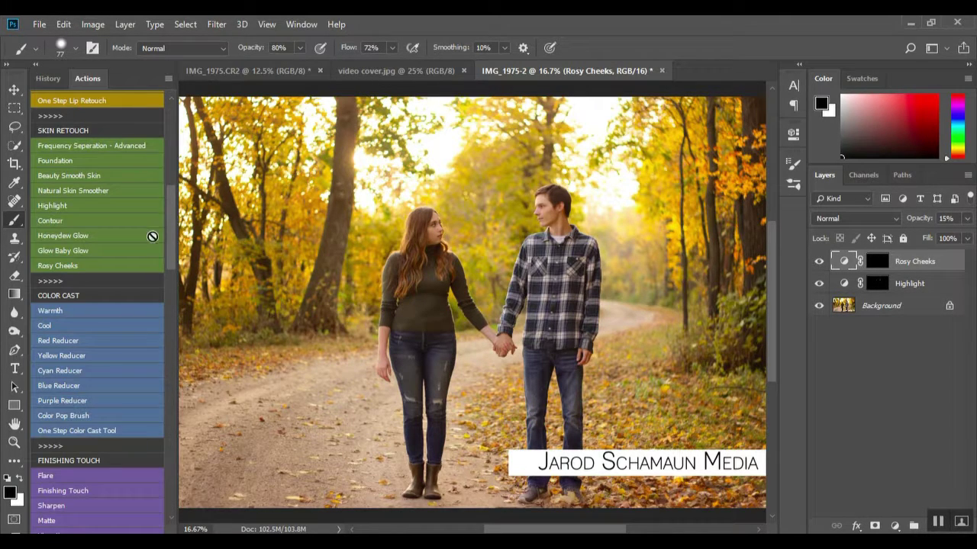
left_click_drag(170, 204, 173, 247)
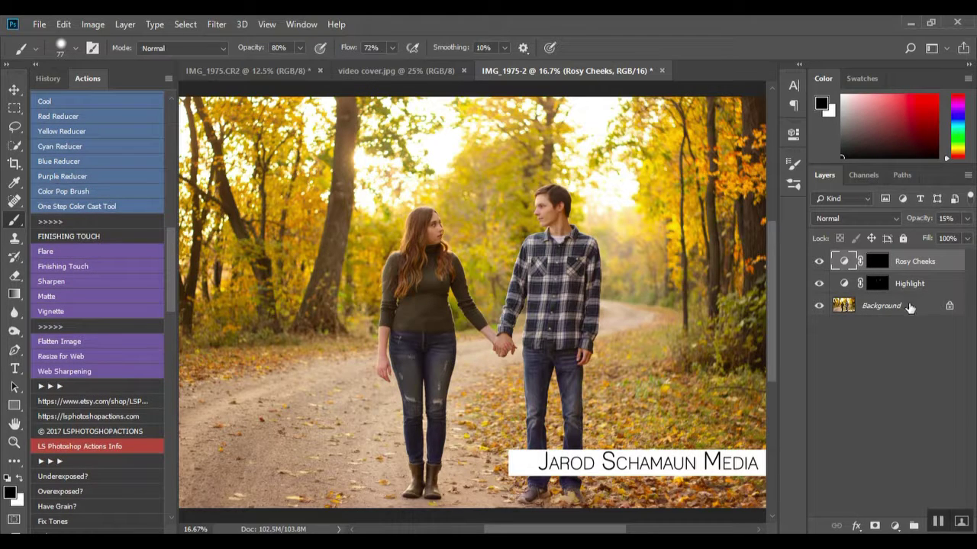
scroll(83, 440, "down", 4)
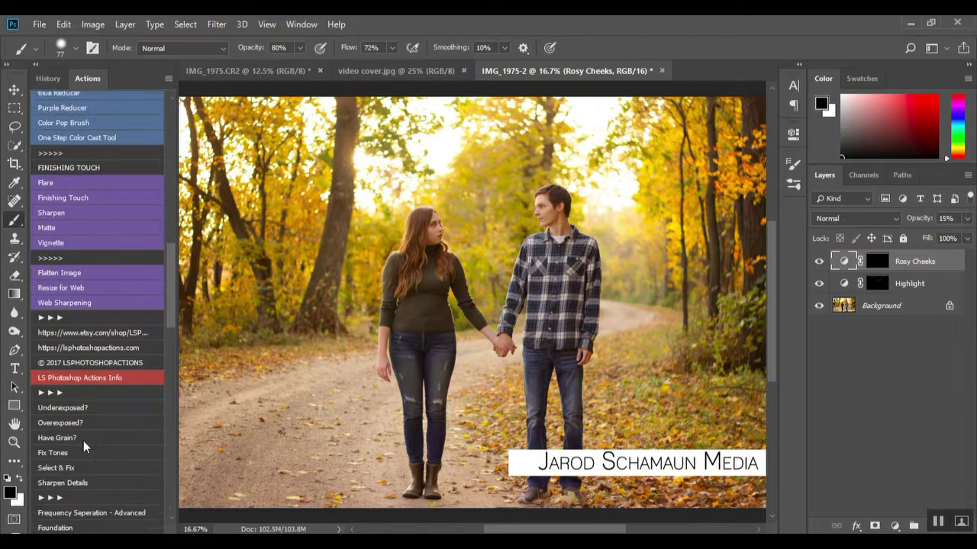
scroll(84, 440, "down", 3)
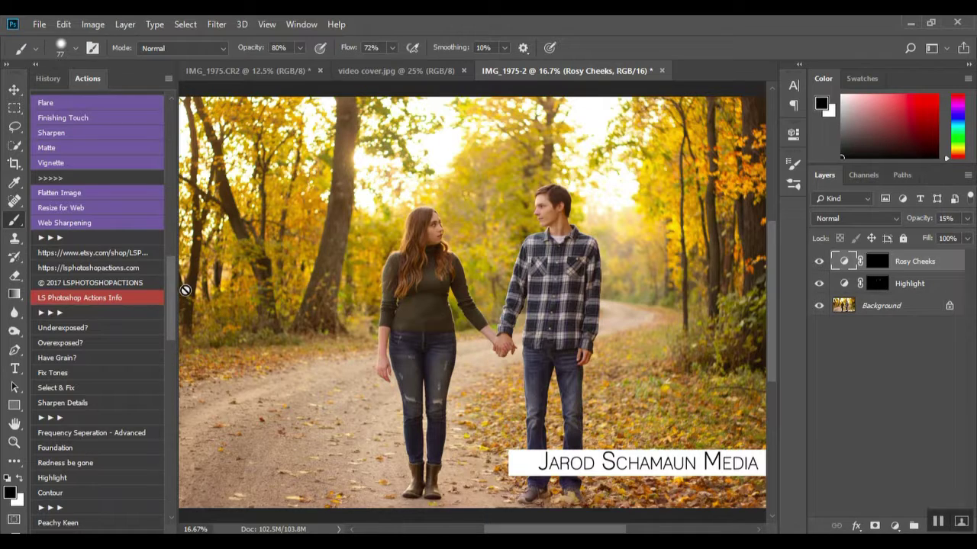
left_click_drag(171, 281, 177, 300)
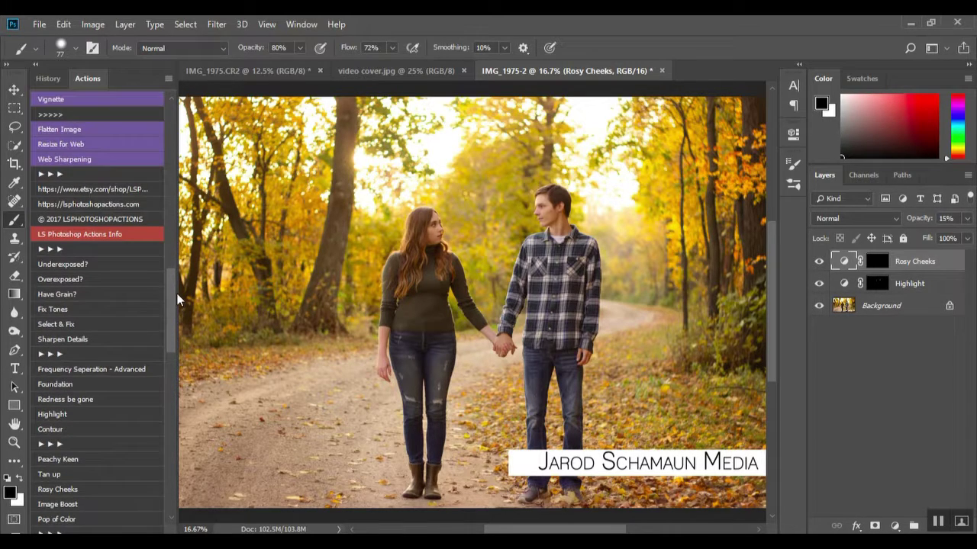
scroll(177, 315, "down", 5)
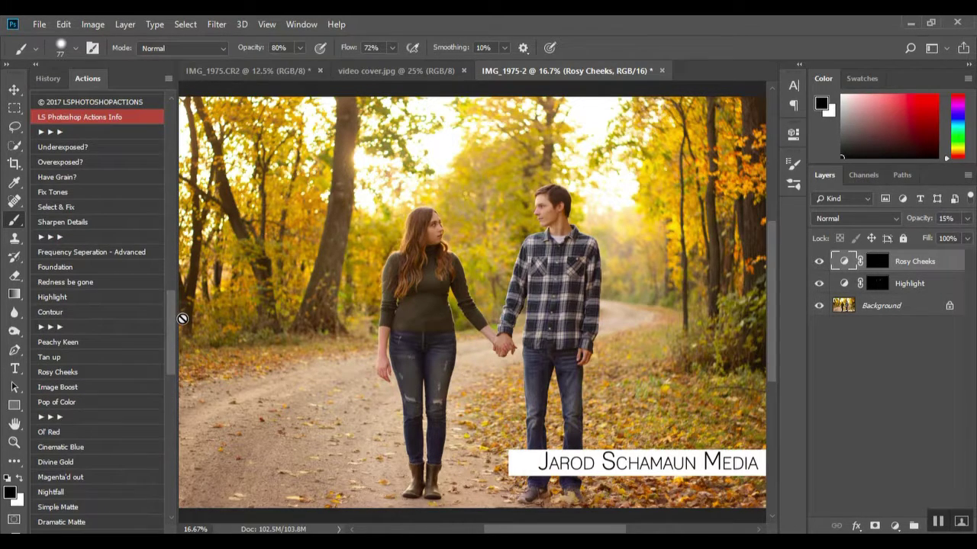
- Compare the original unedited photo with Snapshot 1 in History again
left_click(47, 80)
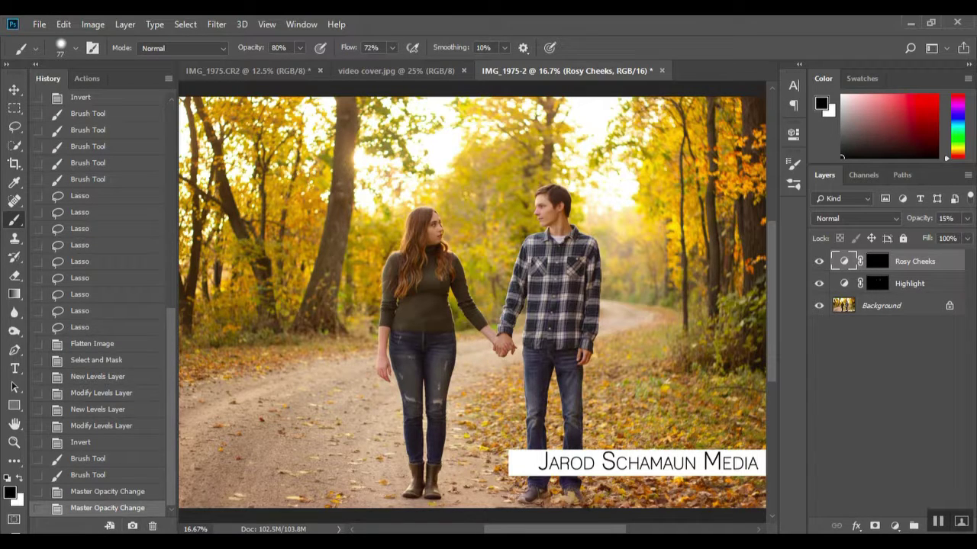
left_click_drag(162, 408, 190, 110)
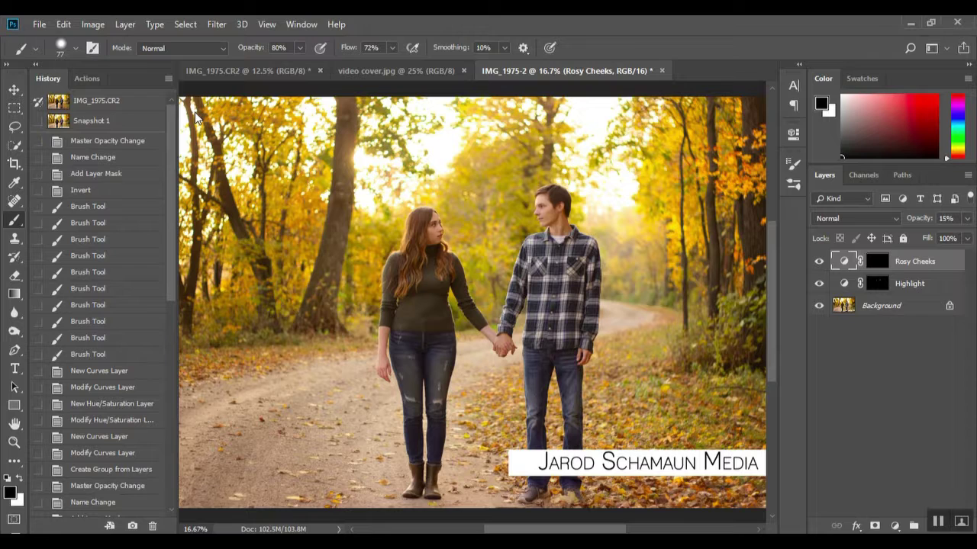
left_click(94, 107)
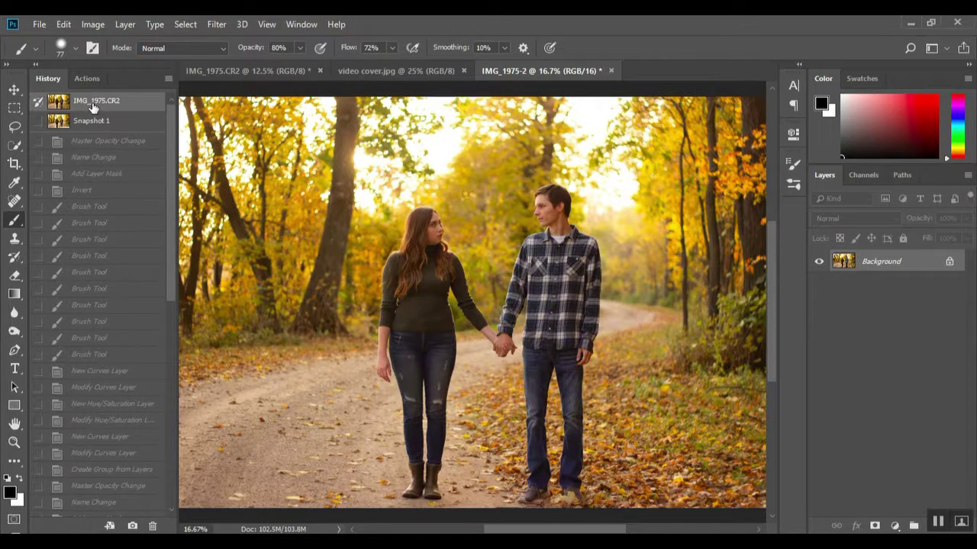
left_click(96, 126)
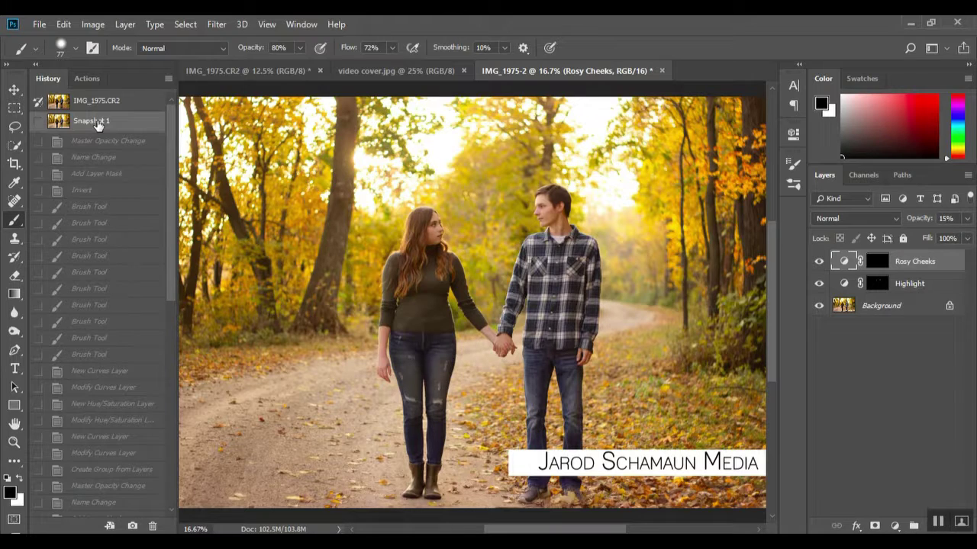
- Flatten all layers into the Background layer
left_click(85, 78)
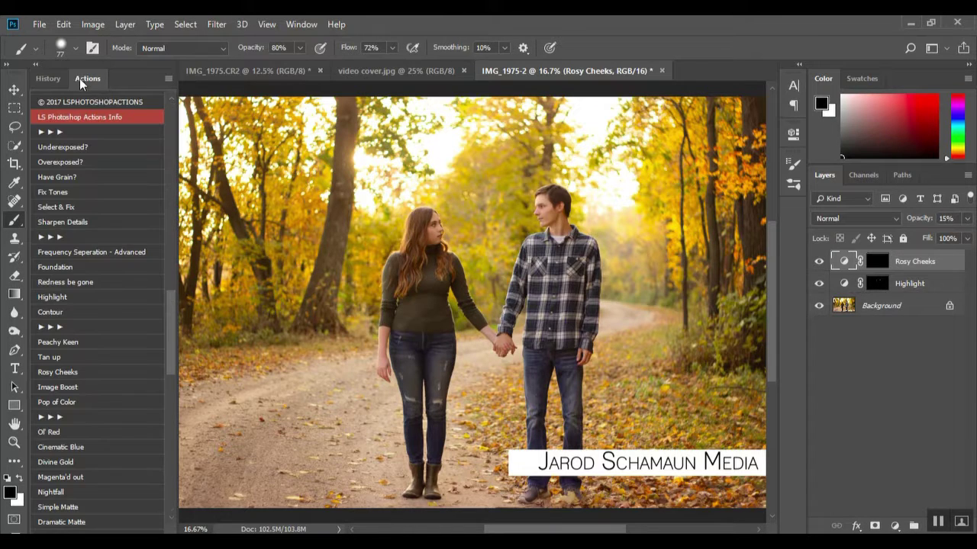
right_click(883, 308)
left_click(885, 444)
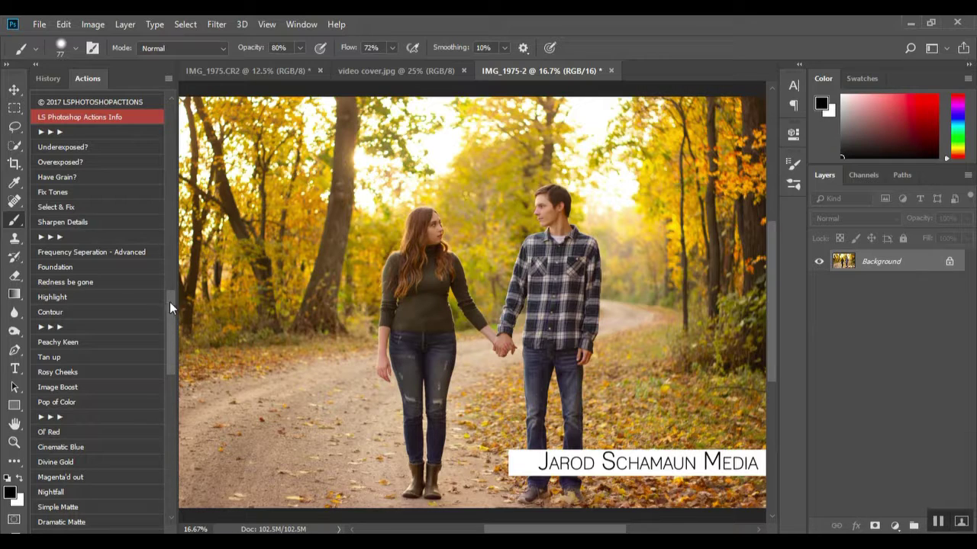
- Play Sharpen Details with an 8-pixel High Pass radius, continuing past both action messages
left_click(88, 222)
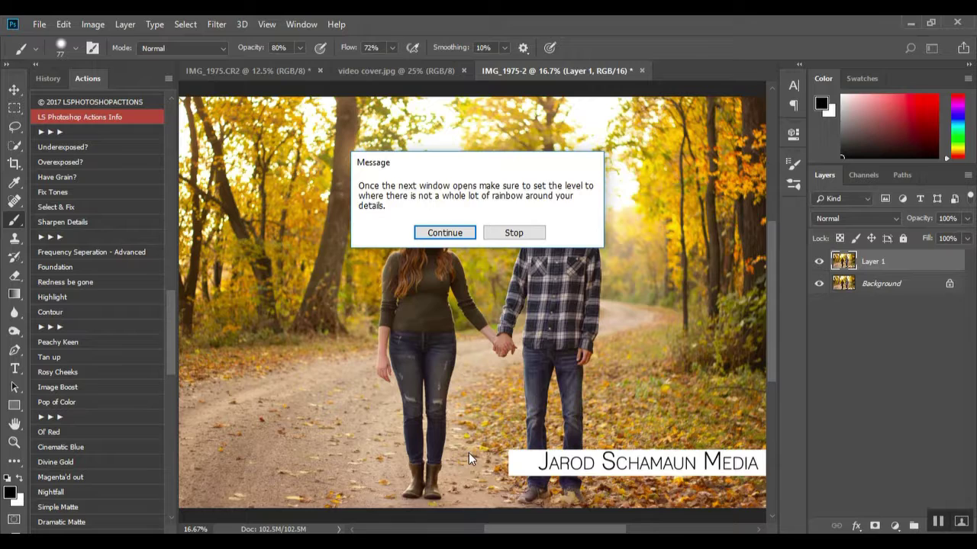
left_click(445, 233)
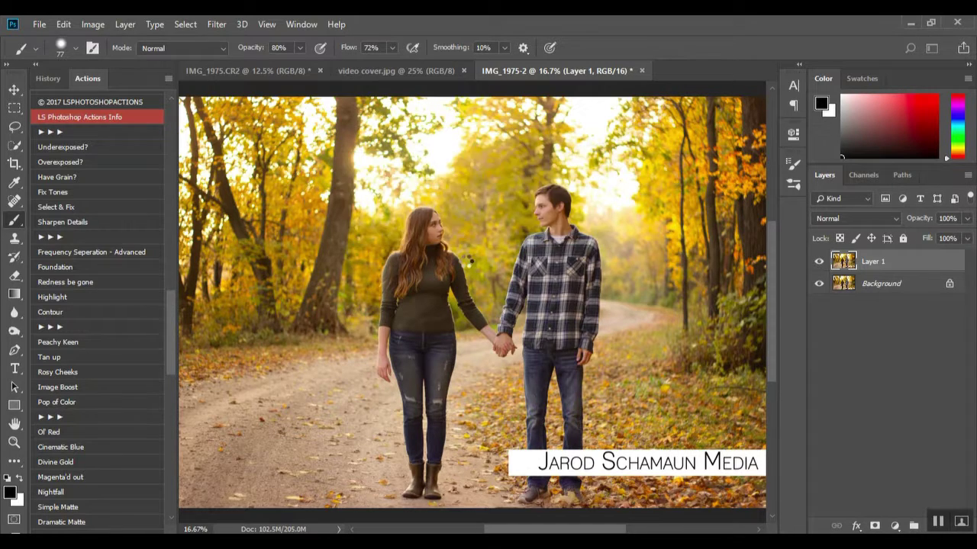
left_click_drag(503, 104, 752, 111)
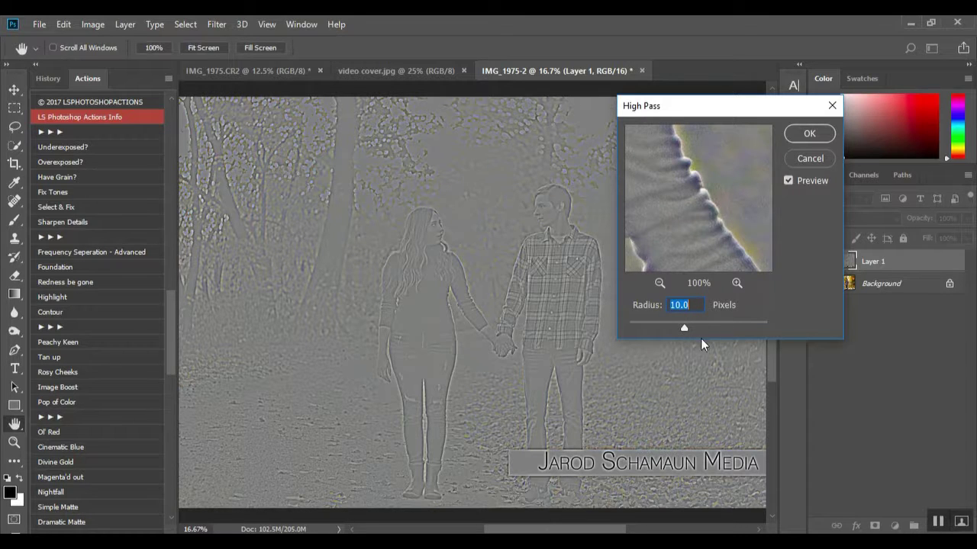
type("8")
key("Return")
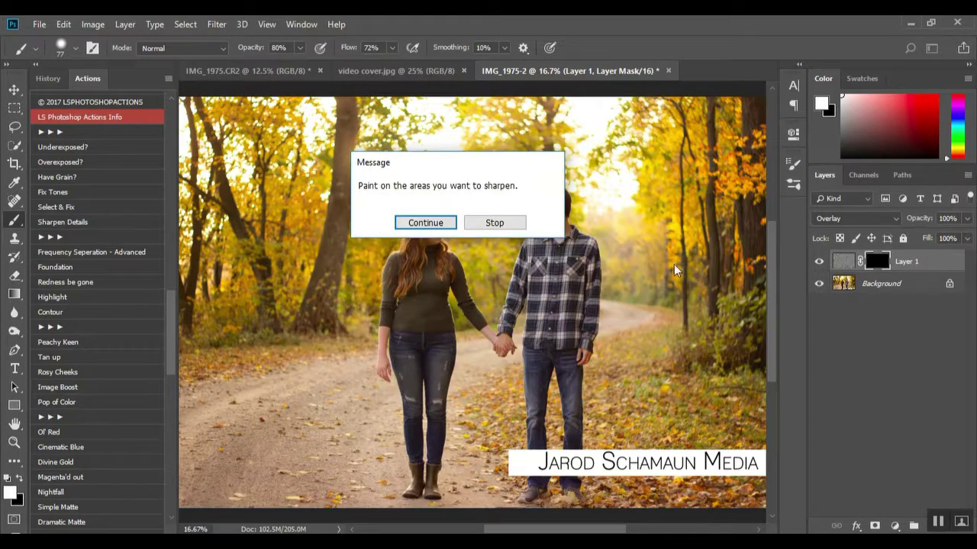
left_click(425, 225)
- Paint sharpening onto the woman's hair and face, using a smaller brush for detail
scroll(509, 300, "up", 5)
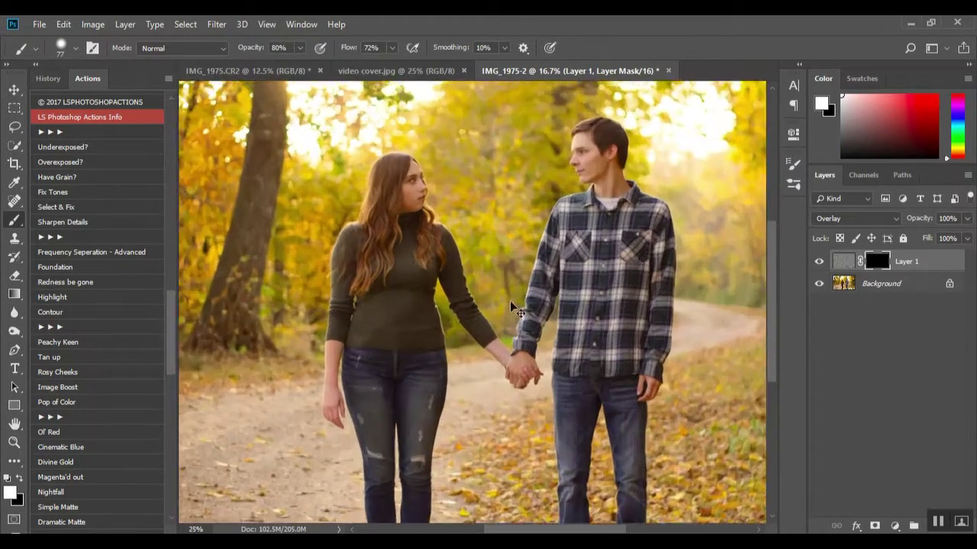
scroll(343, 306, "up", 2)
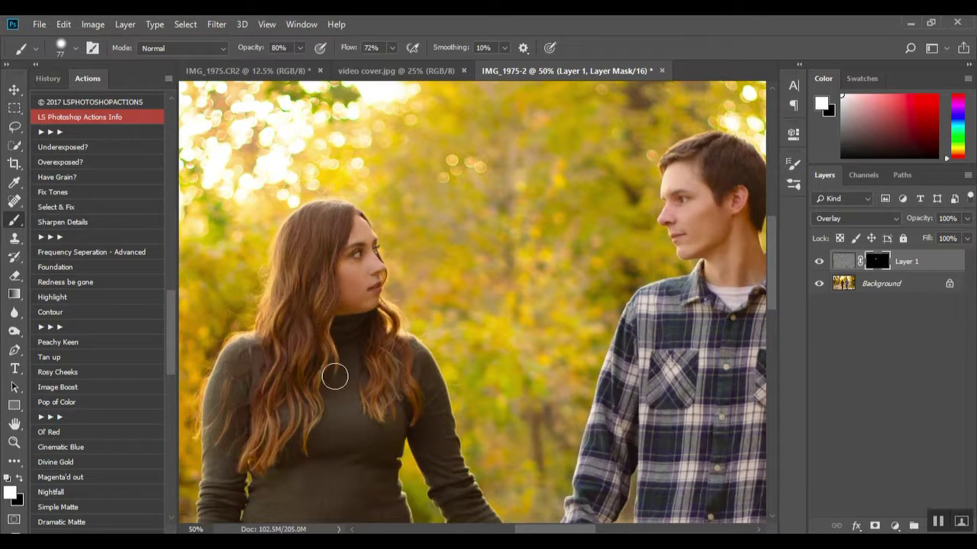
mouse_move(264, 480)
left_mouse_down()
mouse_move(260, 440)
mouse_move(300, 270)
left_mouse_up()
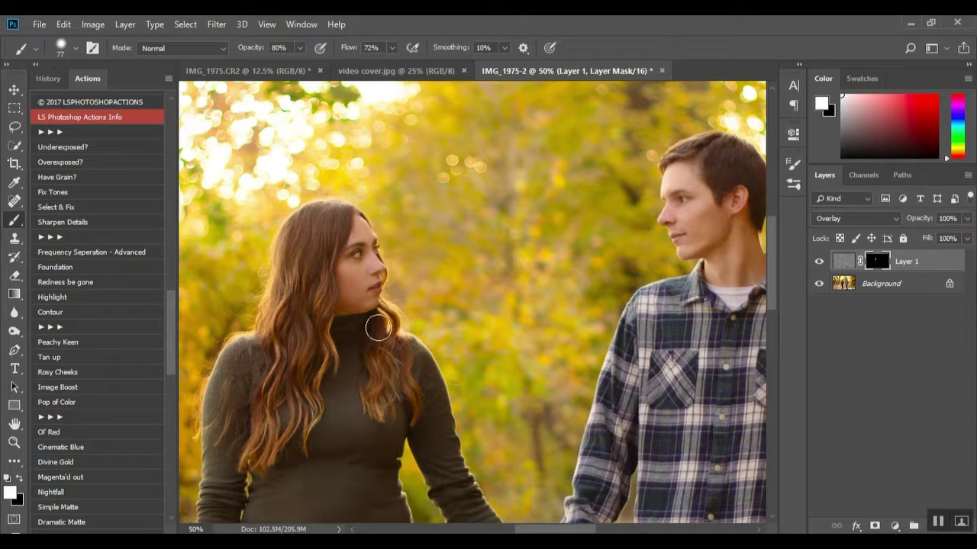
left_click_drag(388, 289, 385, 293)
key("ctrl+plus")
key("ctrl+plus")
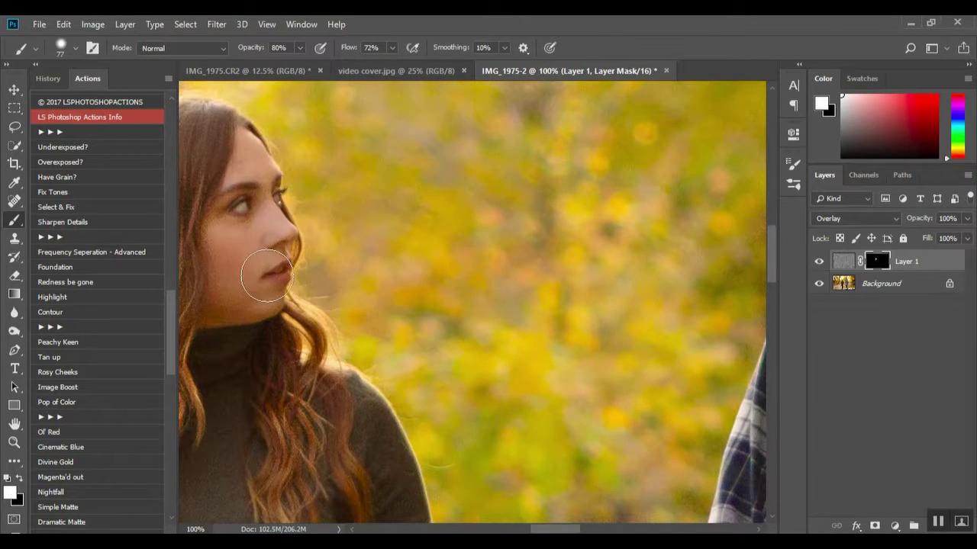
key("bracketleft")
key("bracketleft")
key("bracketleft")
key("bracketleft")
key("bracketleft")
key("bracketleft")
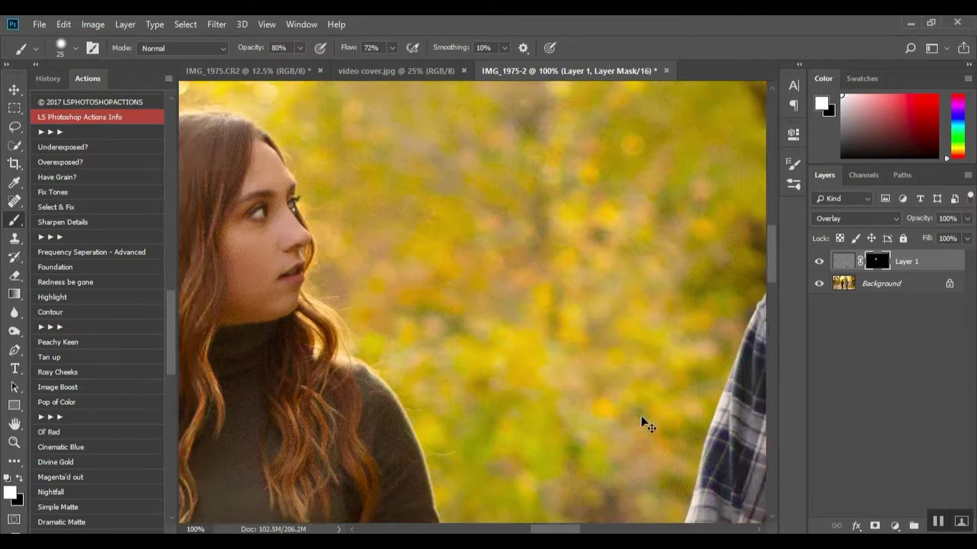
key("ctrl+minus")
key("ctrl+minus")
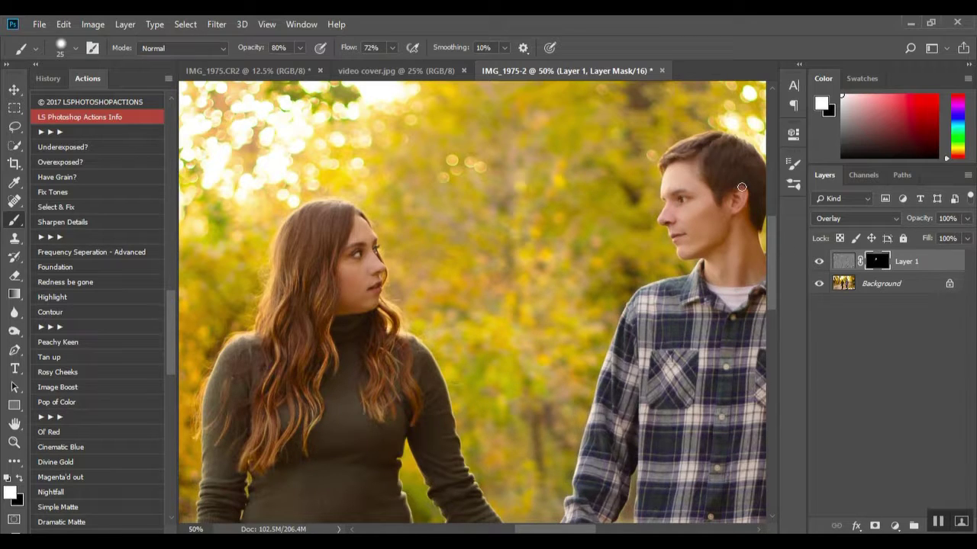
- Adjust the brush over the man's hair and set Layer 1 opacity to 60%
right_click(664, 166, "alt")
left_click(950, 218)
type("60")
left_click(818, 261)
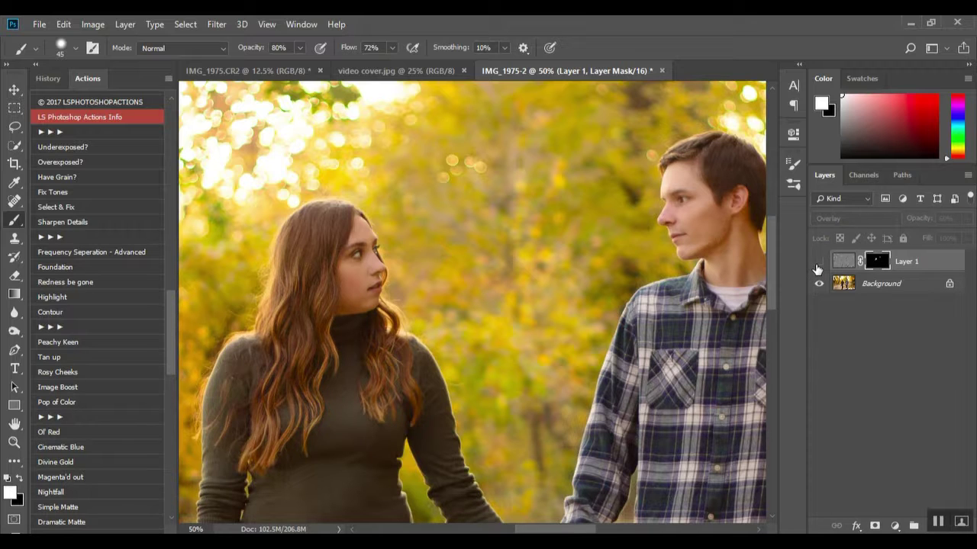
- Toggle Layer 1 on and off at 25% zoom to compare the sharpening
left_click(817, 262)
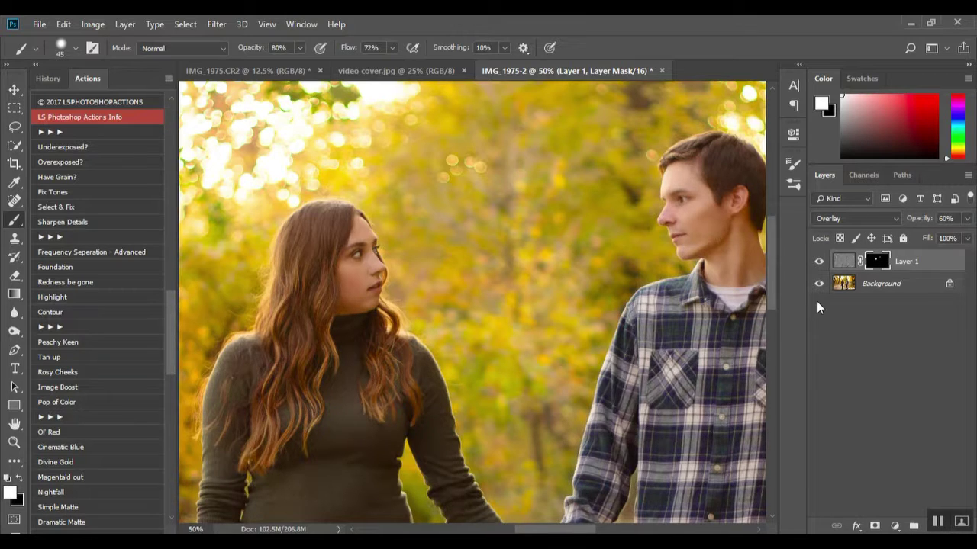
key("ctrl+minus")
key("ctrl+minus")
left_click(819, 262)
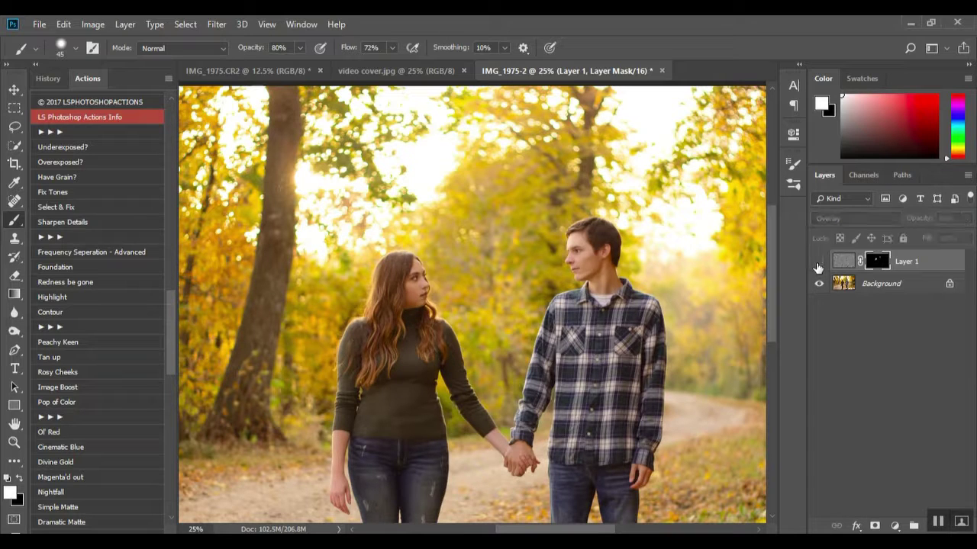
left_click(818, 262)
scroll(110, 356, "down", 1)
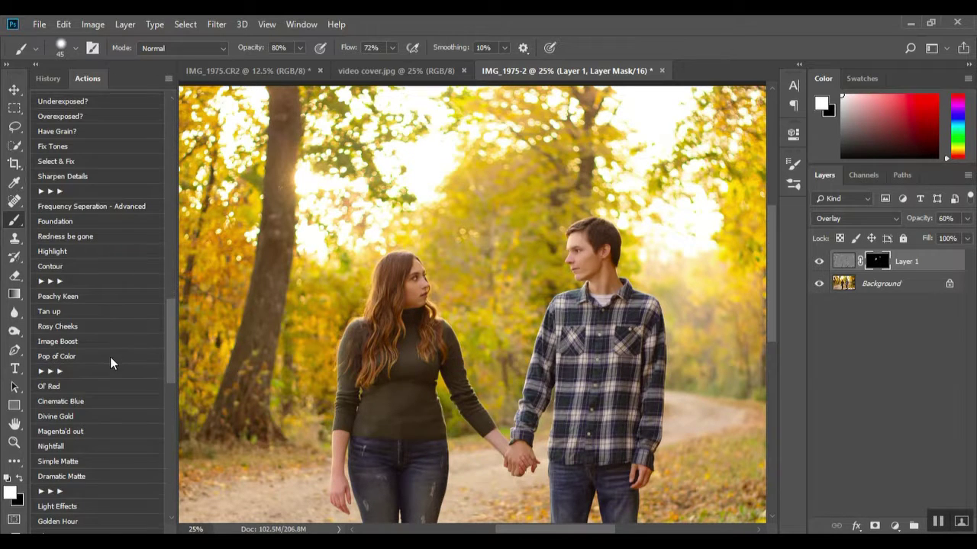
scroll(513, 357, "down", 2)
key("ctrl+minus")
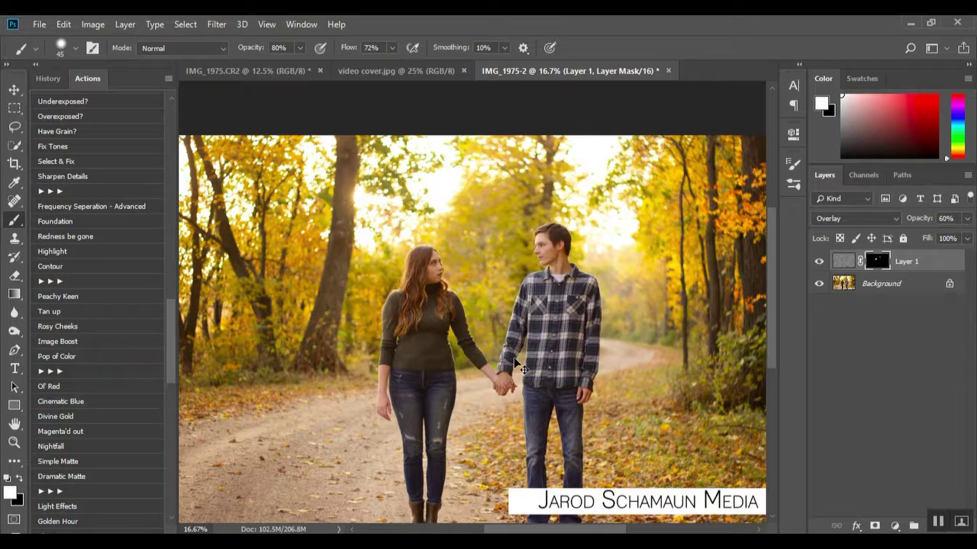
key("ctrl+plus")
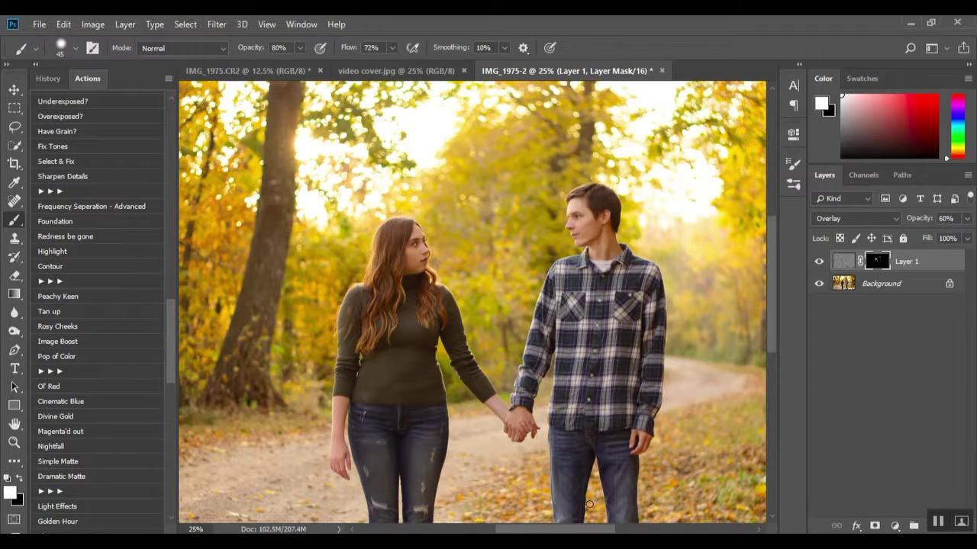
scroll(478, 438, "down", 3)
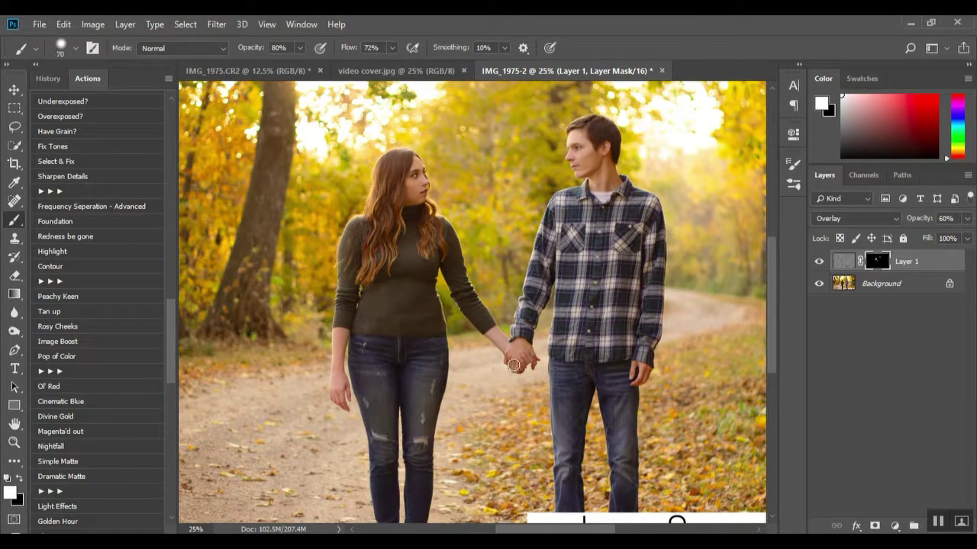
- Enlarge the brush to 70, view the whole photo at 12.5%, and swap colours
key("bracketright")
key("bracketright")
key("ctrl+minus")
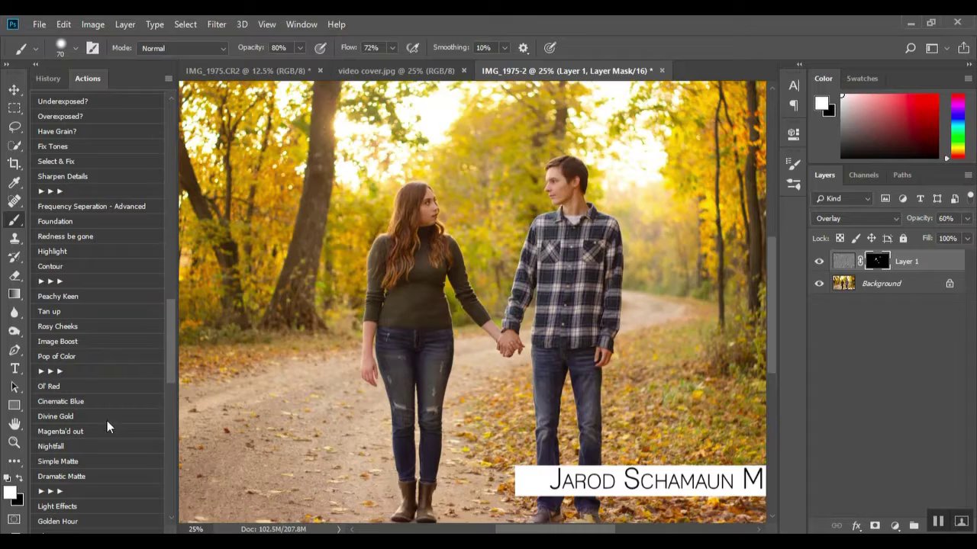
key("ctrl+minus")
key("ctrl+plus")
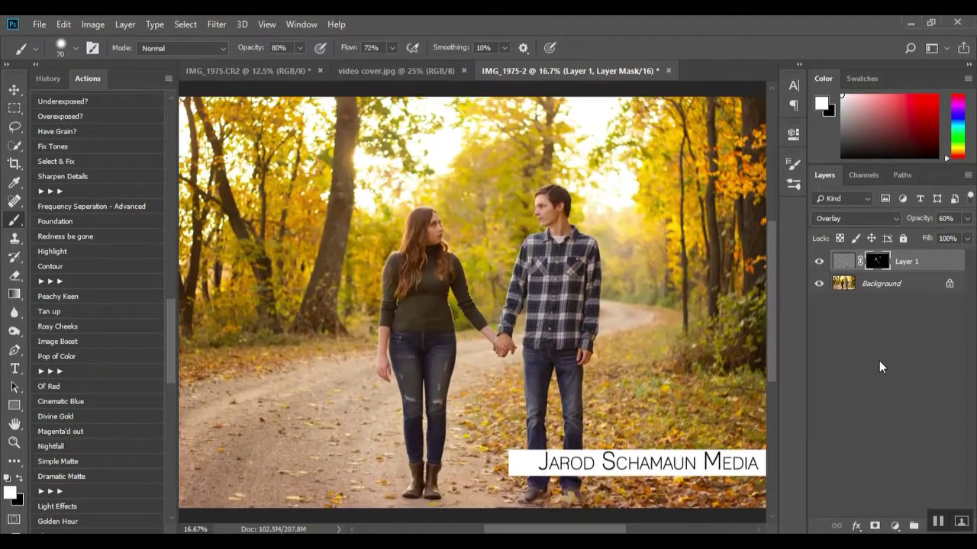
key("ctrl+minus")
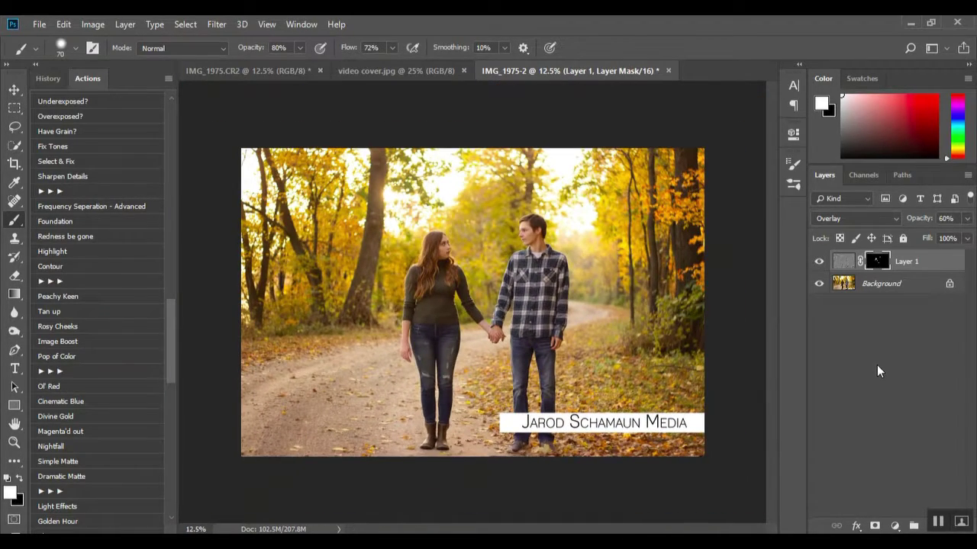
right_click(913, 290)
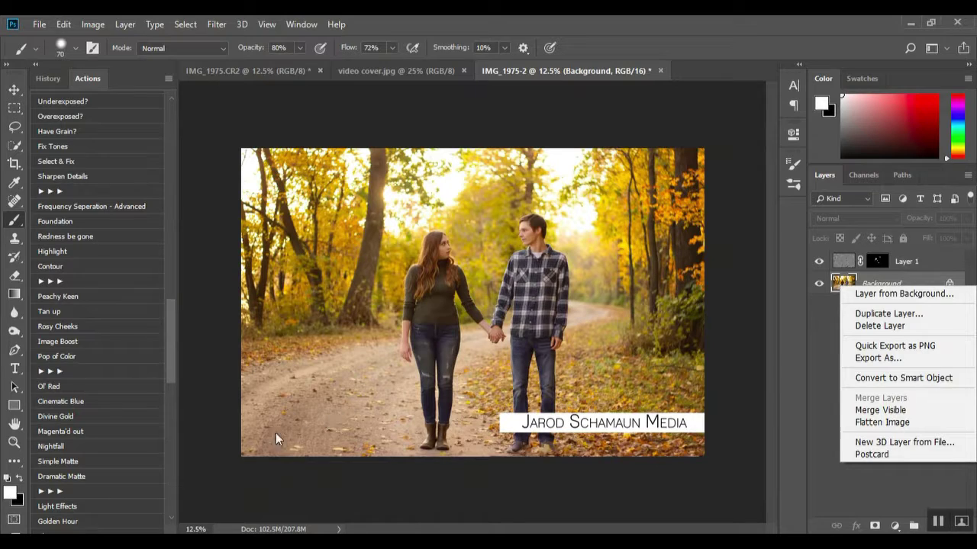
key("Escape")
key("x")
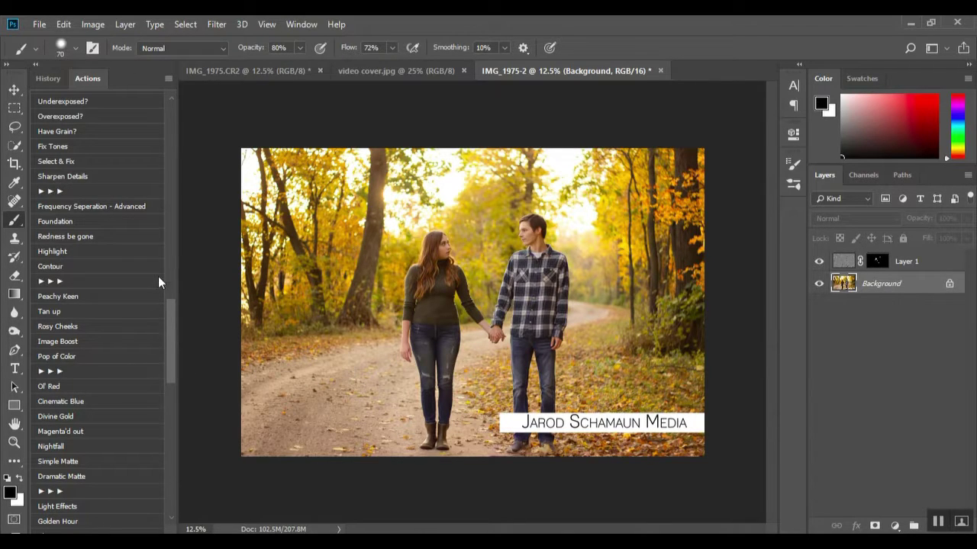
- Run Peachy Keen, move its layer above Layer 1, compare, and fill its mask white
left_click(86, 299)
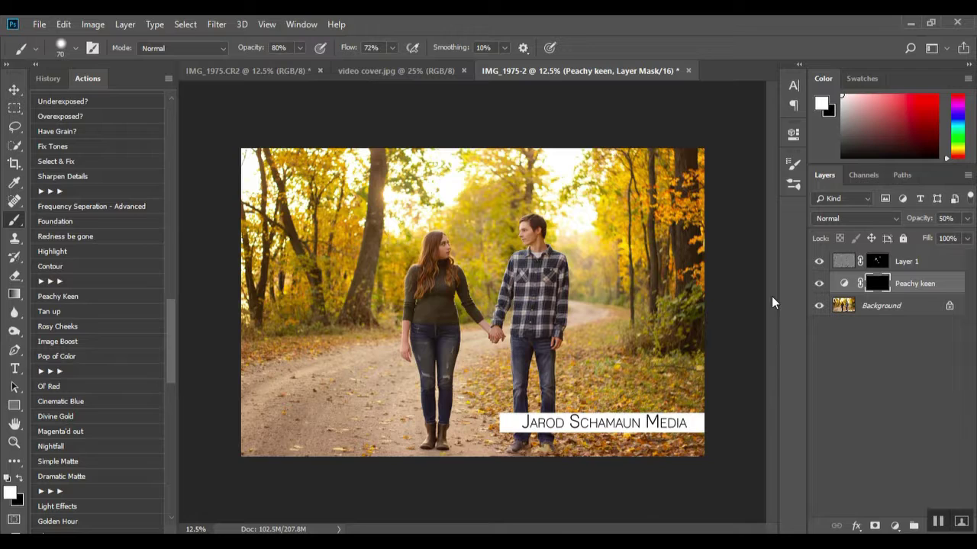
left_click_drag(933, 287, 936, 255)
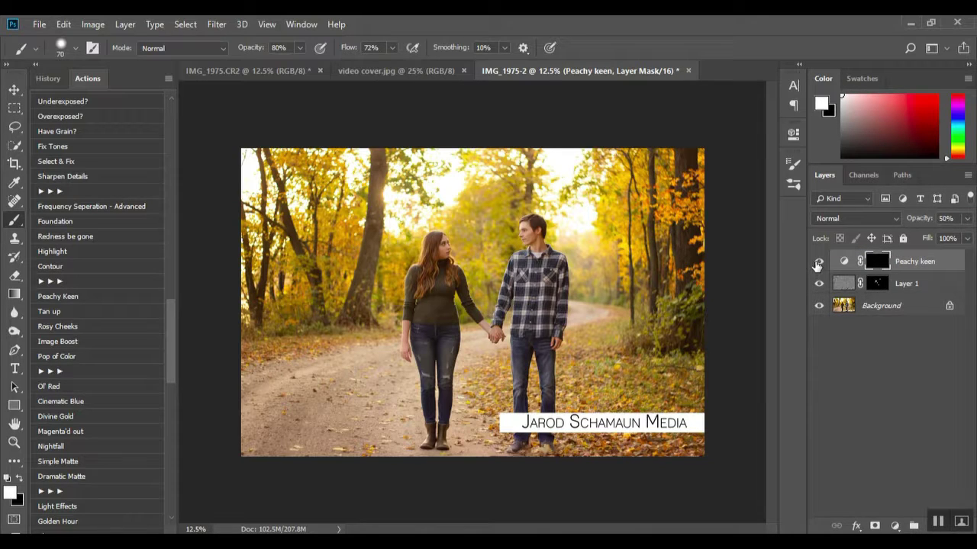
left_click(818, 262)
left_click(818, 261)
key("ctrl+i")
- Hide and delete the Peachy Keen layer, then scroll the Actions list
left_click(818, 262)
left_click_drag(928, 263, 958, 530)
key("Delete")
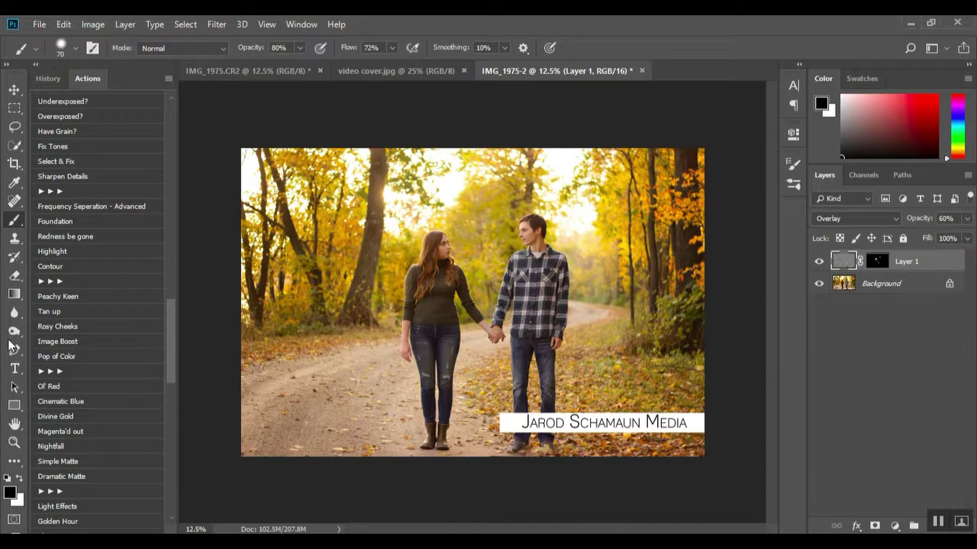
left_click_drag(171, 324, 175, 339)
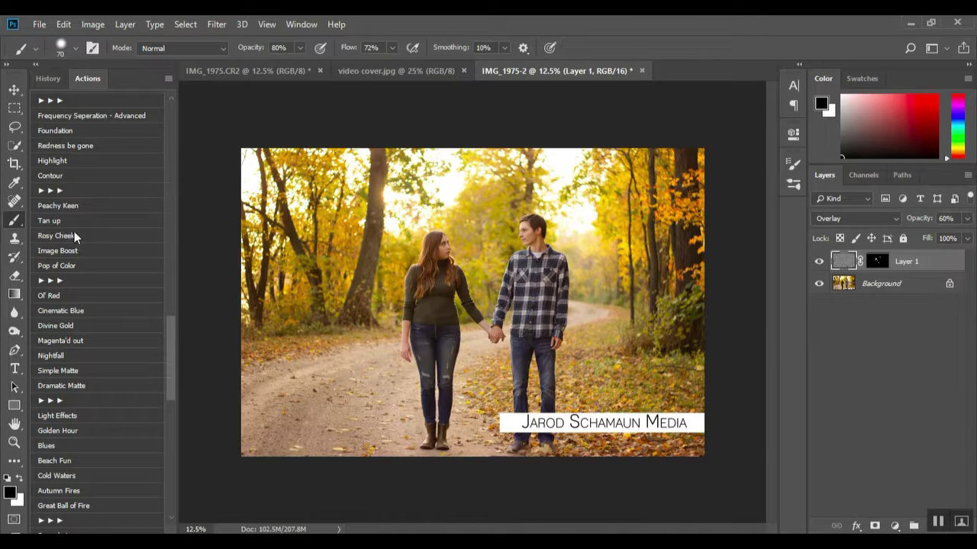
- Run Image Boost and set Levels 1 opacity to 10%, comparing it on and off
left_click(75, 252)
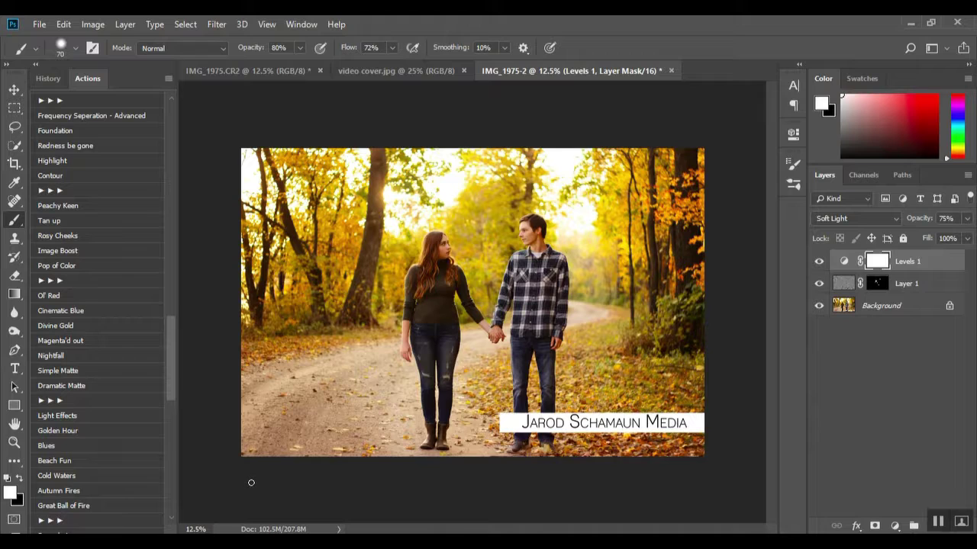
left_click(959, 218)
type("10")
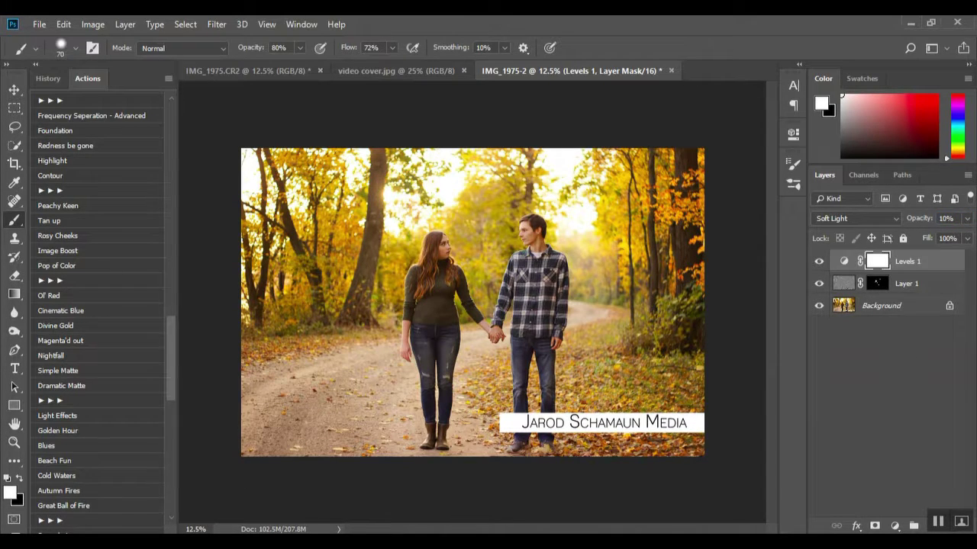
left_click(821, 263)
left_click(820, 263)
- Recheck Levels 1 close up on the couple and raise its opacity to 15%
key("ctrl+plus")
key("ctrl+plus")
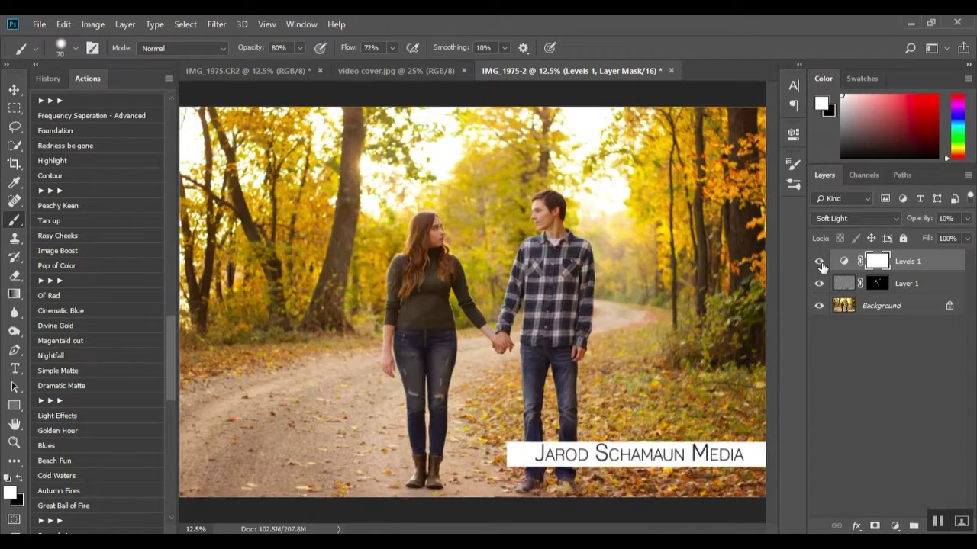
left_click(820, 263)
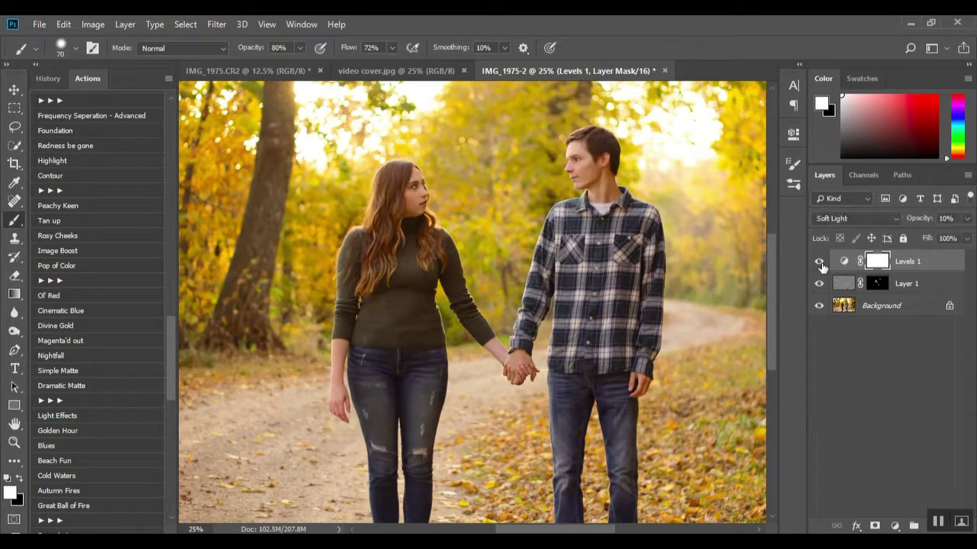
left_click(820, 262)
left_click(821, 262)
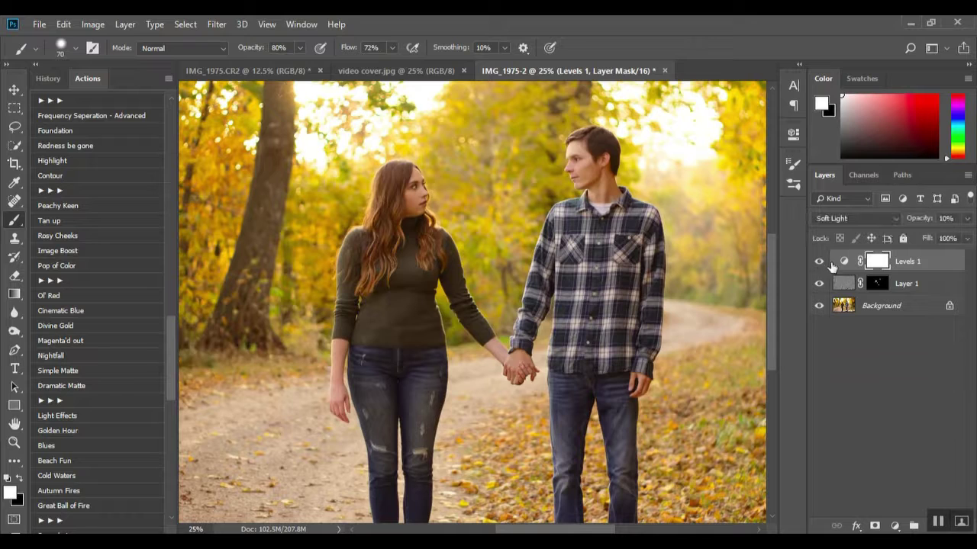
left_click(959, 221)
type("15")
key("ctrl+minus")
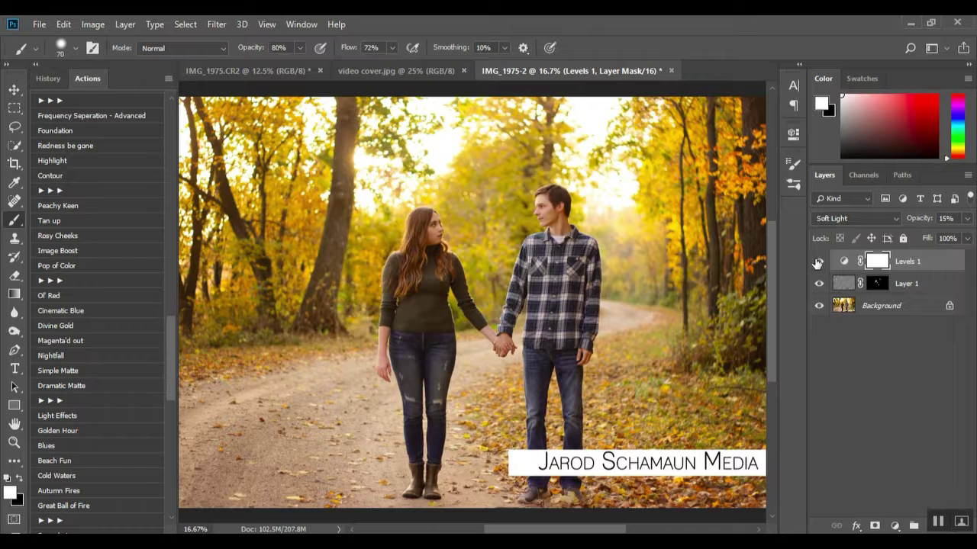
key("ctrl+minus")
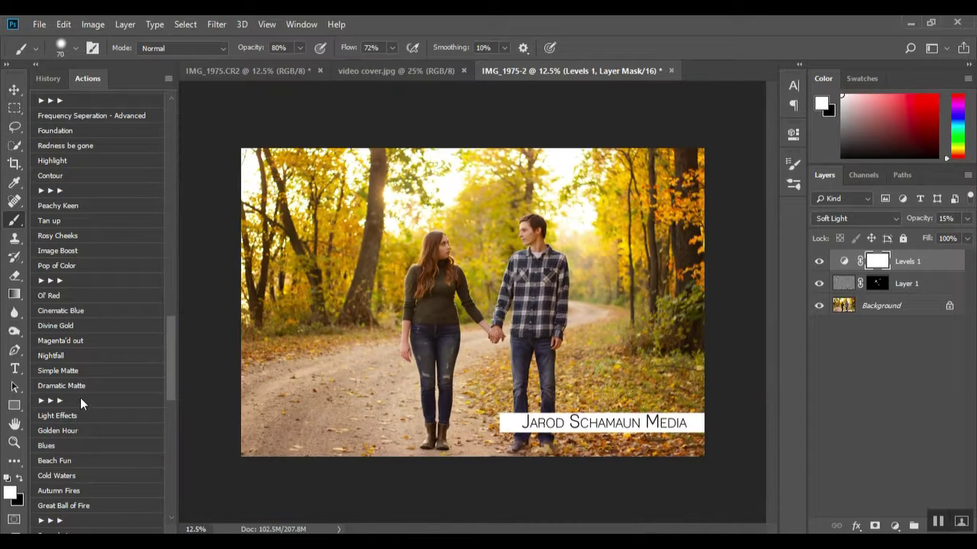
- Run Pop of Color, invert its mask, and enlarge the brush to about 1014 px
left_click(73, 265)
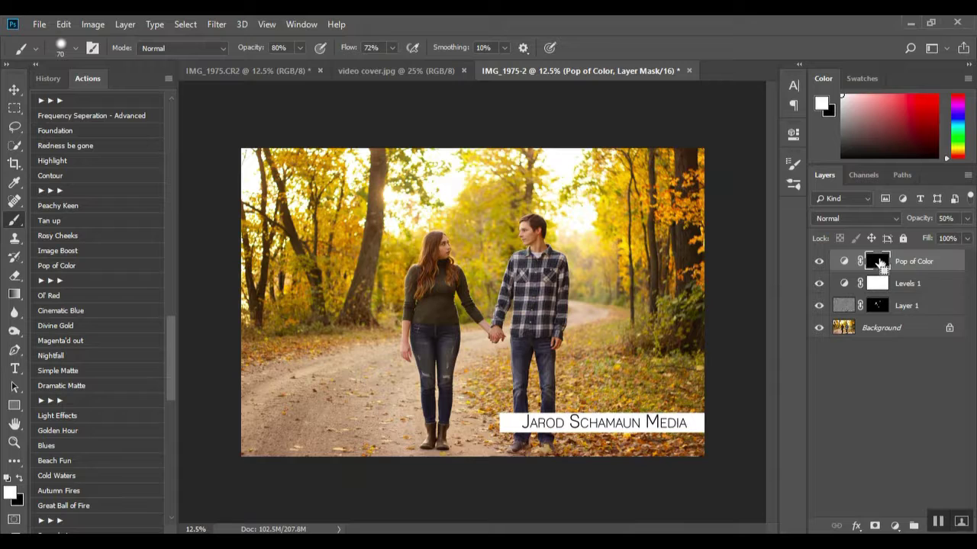
key("ctrl+i")
key("ctrl+i")
left_click_drag(409, 316, 481, 302)
- Paint the effect into the trees and road, then mask it off the woman with black
mouse_move(347, 302)
left_mouse_down()
mouse_move(264, 322)
mouse_move(315, 226)
mouse_move(305, 163)
left_mouse_up()
mouse_move(709, 127)
left_mouse_down()
mouse_move(679, 172)
mouse_move(696, 213)
mouse_move(672, 364)
mouse_move(703, 320)
mouse_move(620, 378)
mouse_move(672, 404)
mouse_move(679, 480)
left_mouse_up()
mouse_move(359, 425)
left_mouse_down()
mouse_move(311, 427)
mouse_move(333, 401)
mouse_move(426, 428)
mouse_move(570, 427)
mouse_move(562, 449)
left_mouse_up()
key("x")
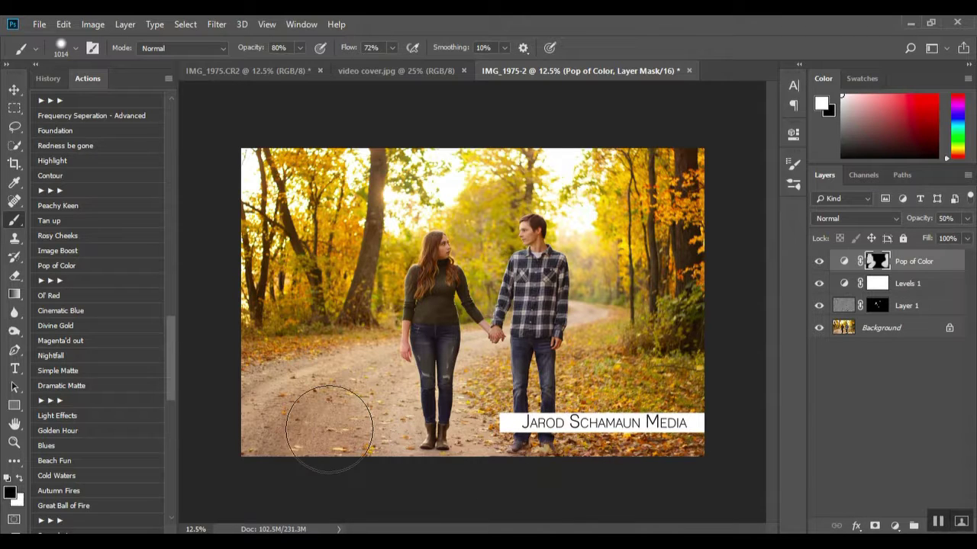
mouse_move(333, 420)
left_mouse_down()
mouse_move(388, 327)
mouse_move(431, 333)
left_mouse_up()
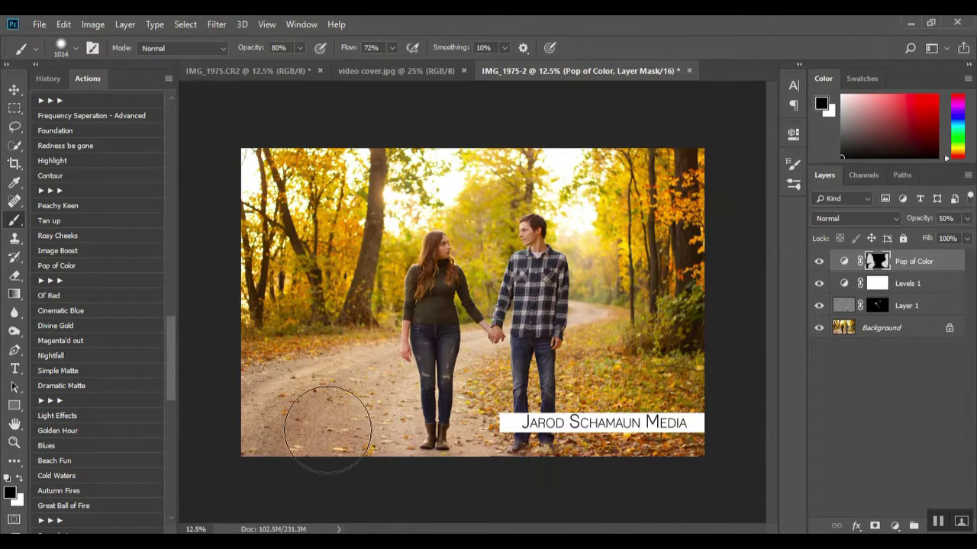
key("x")
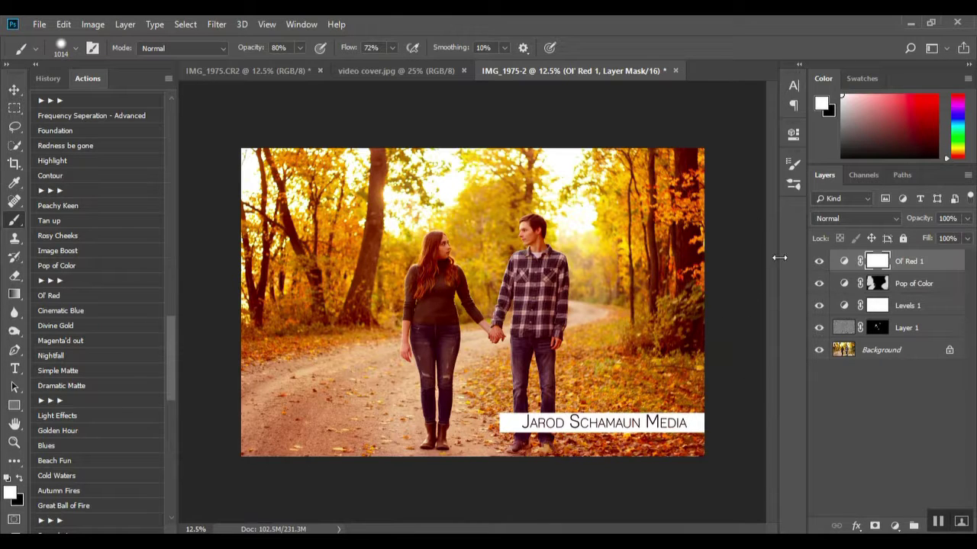
- Hide Ol' Red 1, then add Cinematic Blue and Divine Gold, hiding each
left_click(819, 261)
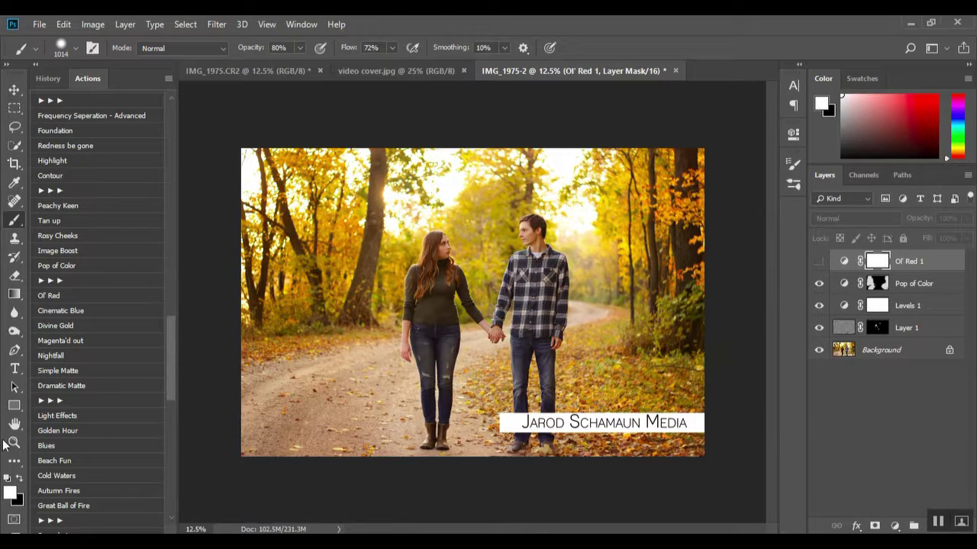
left_click(62, 312)
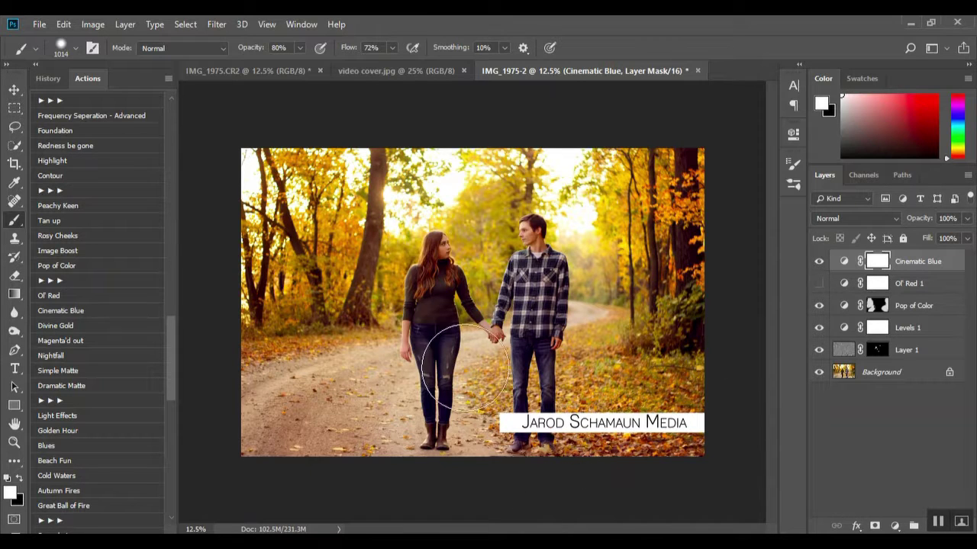
left_click(819, 261)
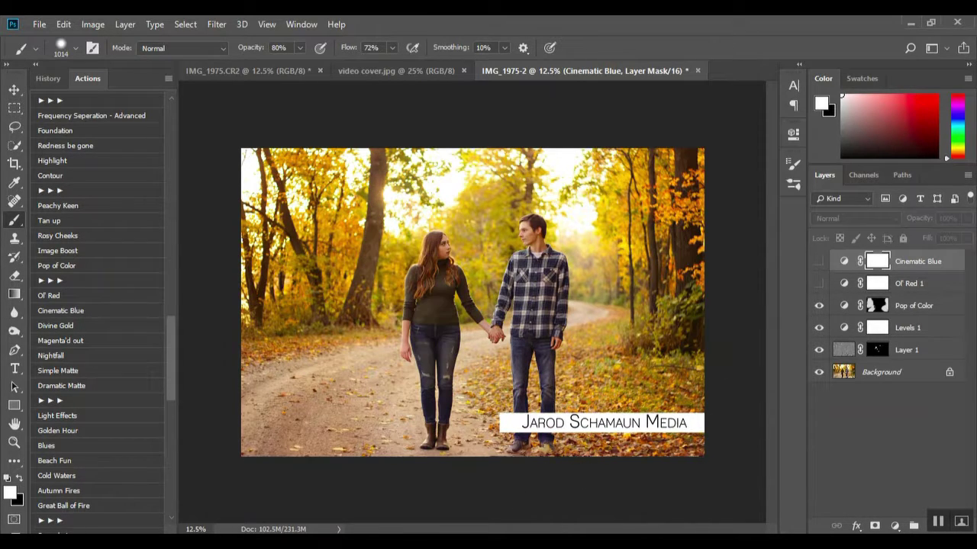
left_click(58, 328)
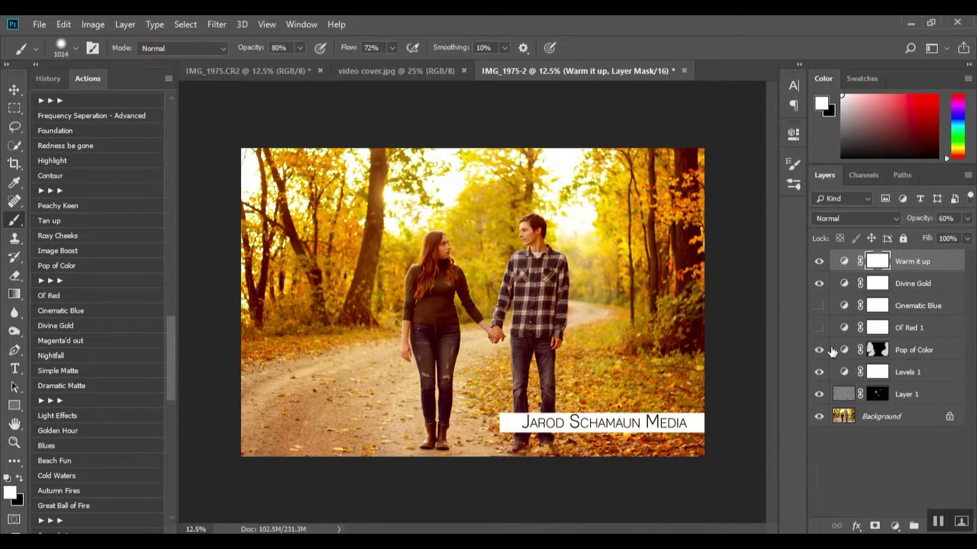
left_click(818, 261)
- Add the Magenta'd Out look, compare it, and leave it hidden
left_click(61, 341)
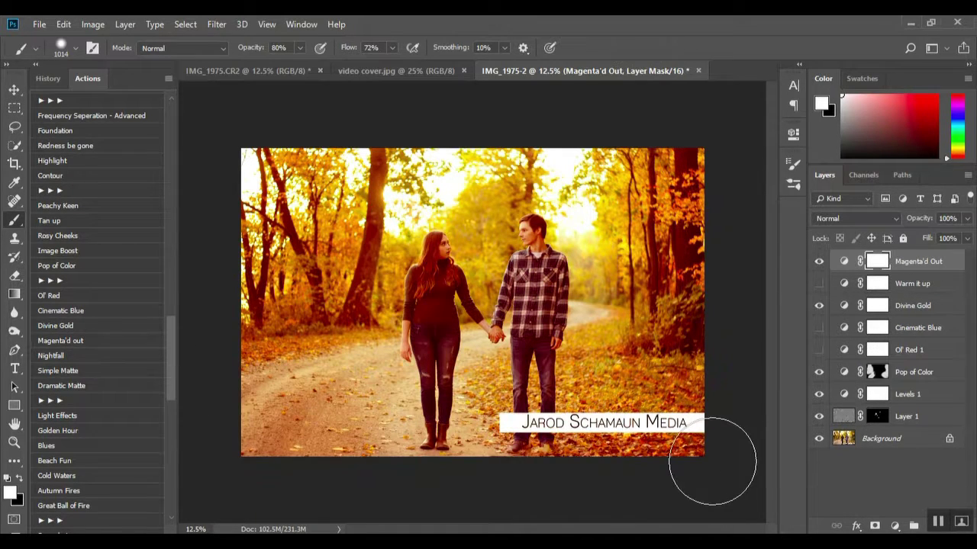
left_click(817, 262)
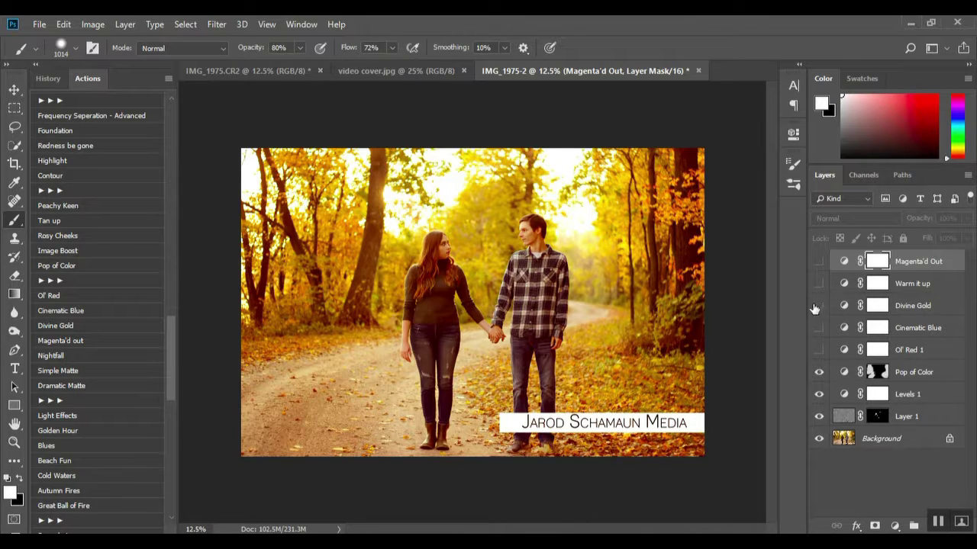
left_click(819, 262)
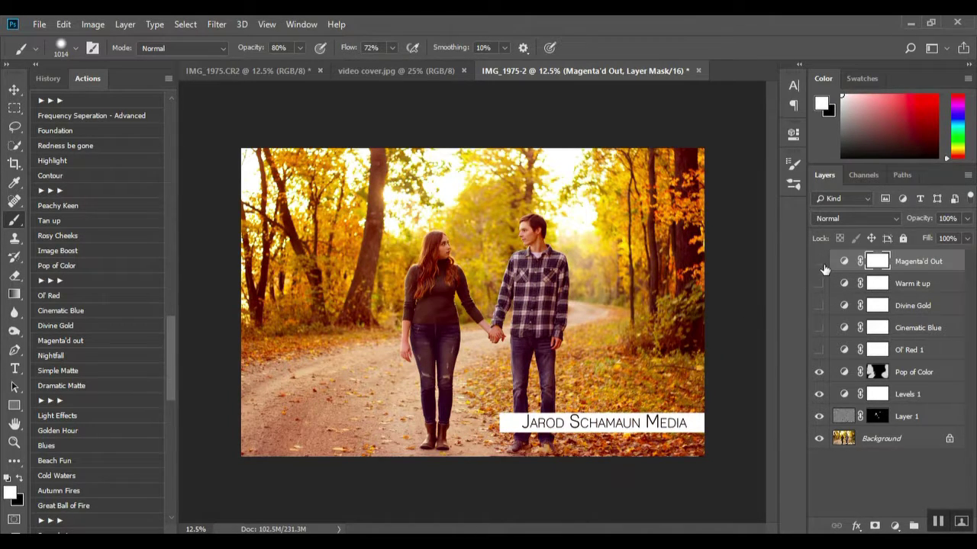
left_click(821, 263)
- Add the Nightfall look past its warning and toggle the group to compare
left_click(82, 356)
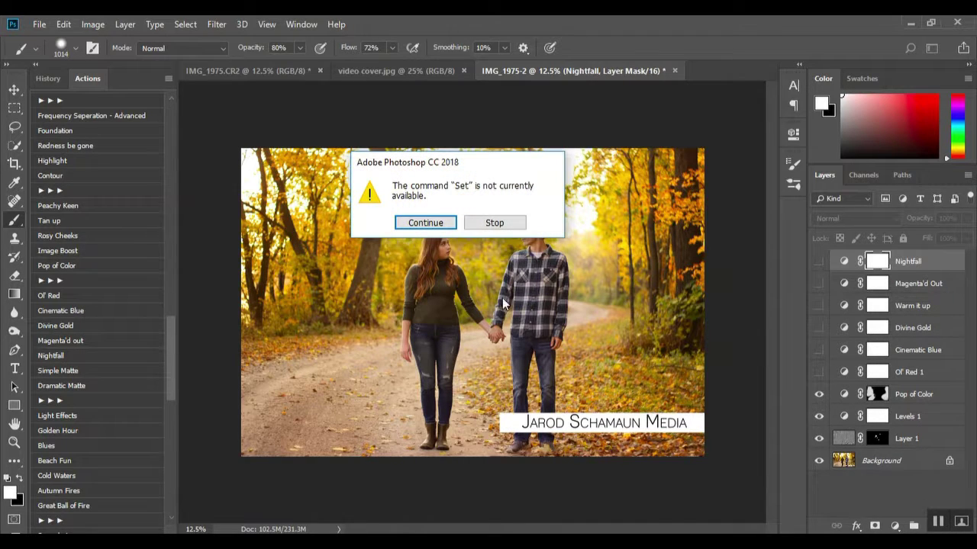
left_click(425, 222)
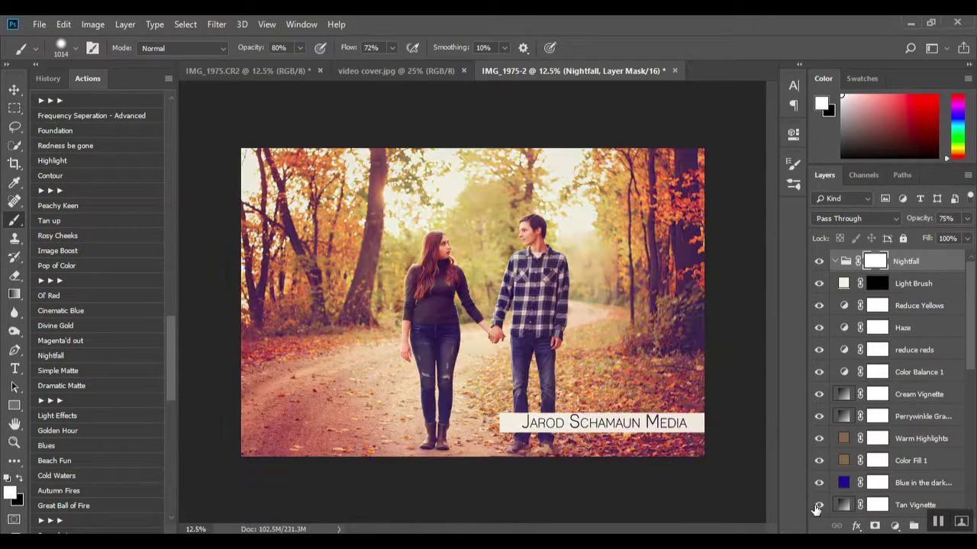
left_click(819, 261)
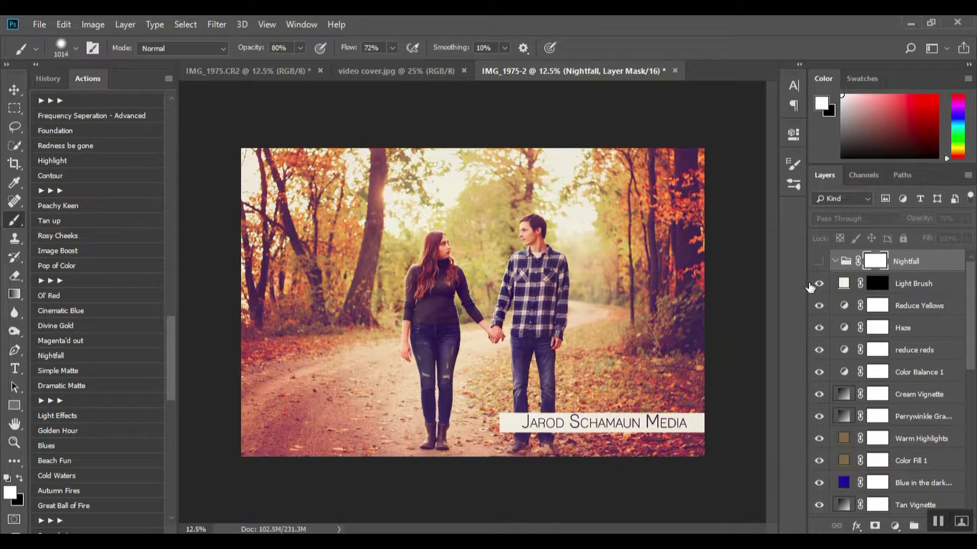
left_click(819, 261)
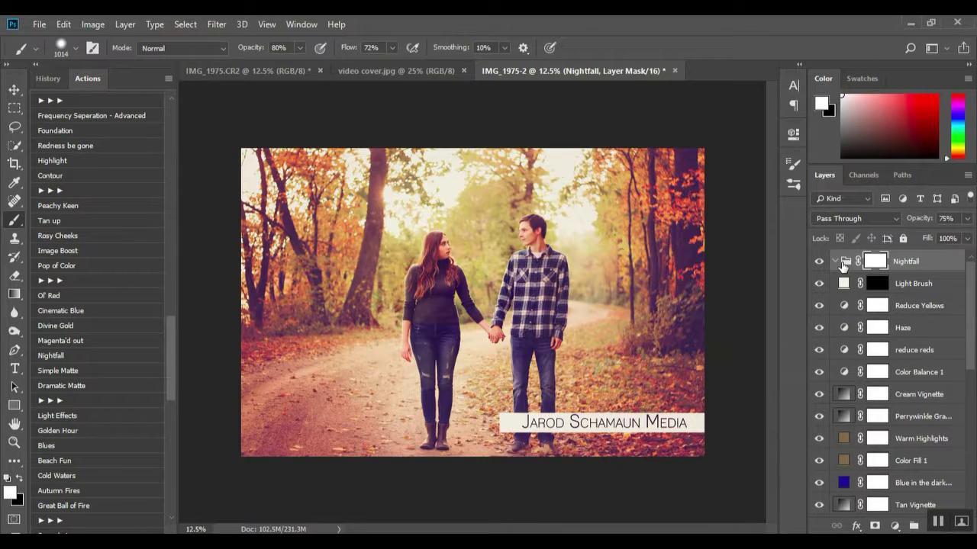
scroll(922, 317, "down", 6)
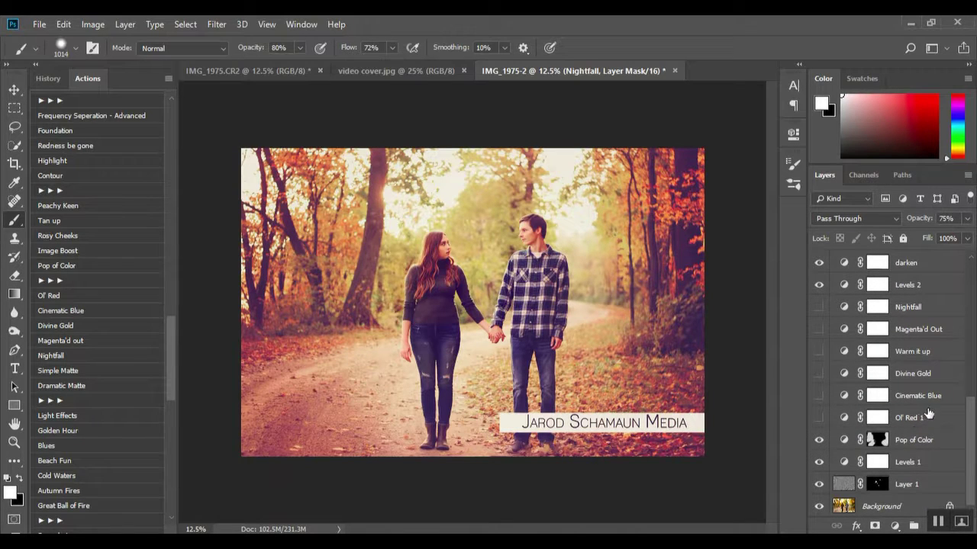
scroll(919, 358, "up", 1)
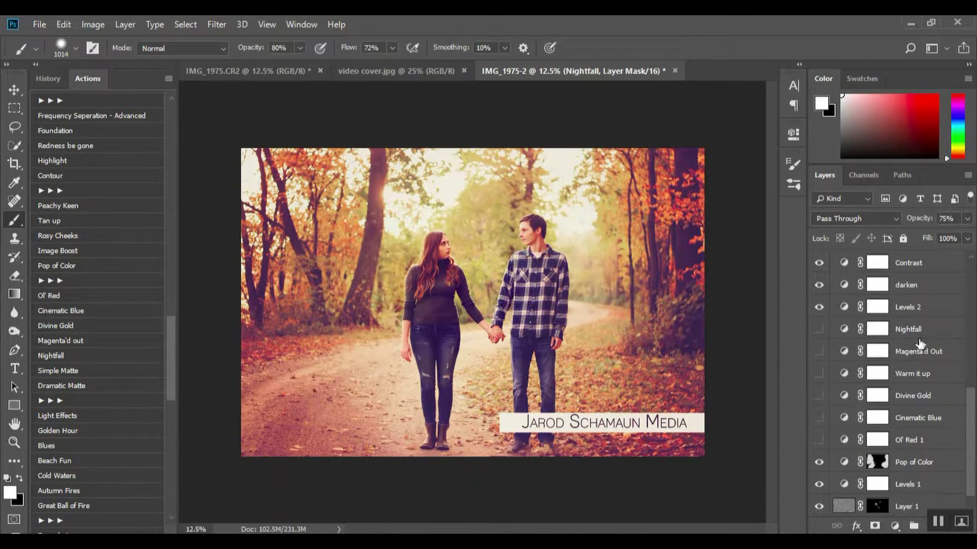
- Clip the Light Brush layer to the layer below inside Nightfall, then hide the group
left_click(921, 313)
scroll(905, 352, "up", 6)
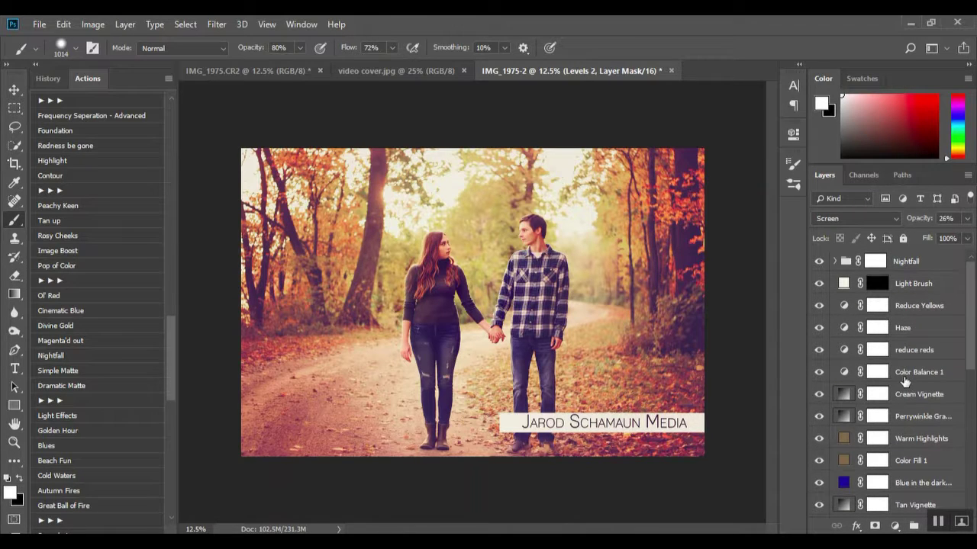
left_click(923, 283)
left_click(125, 23)
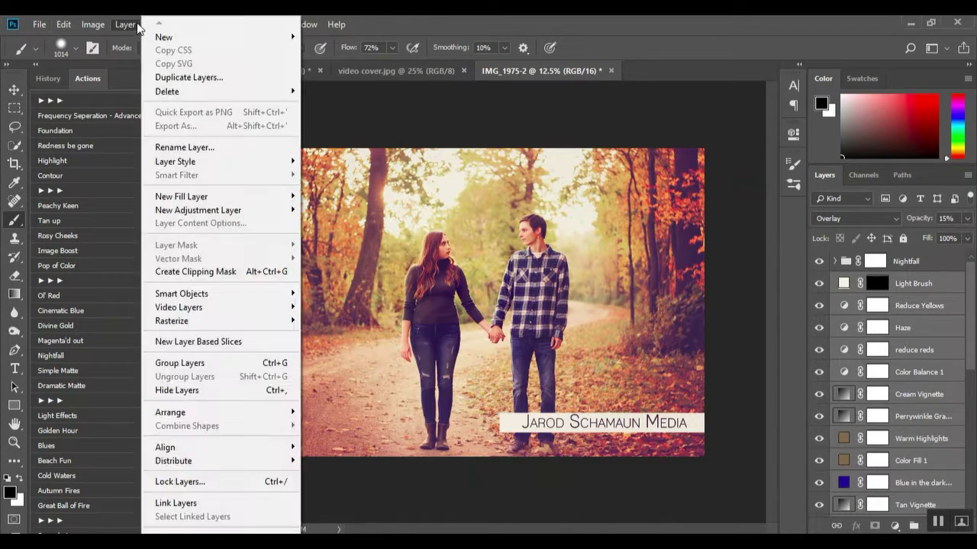
left_click(223, 273)
left_click(930, 262)
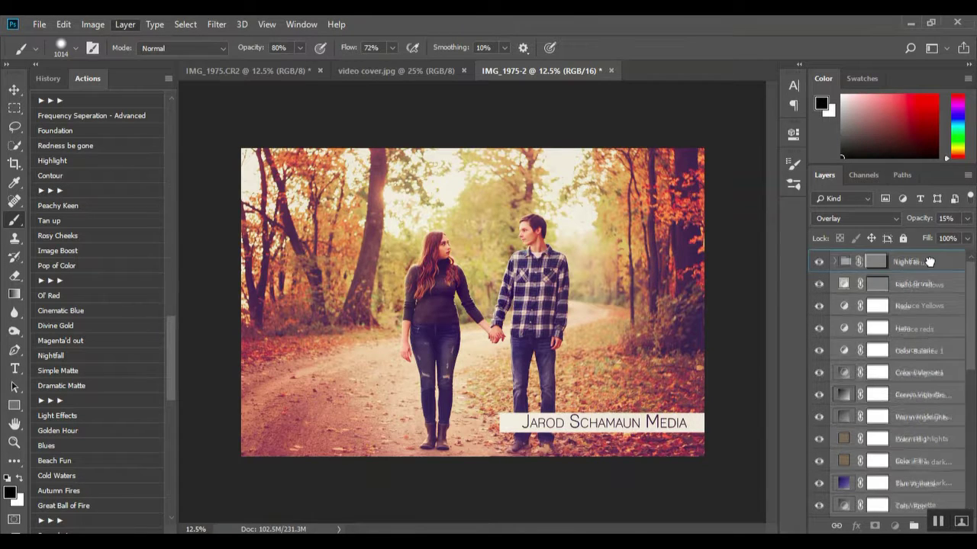
left_click(819, 261)
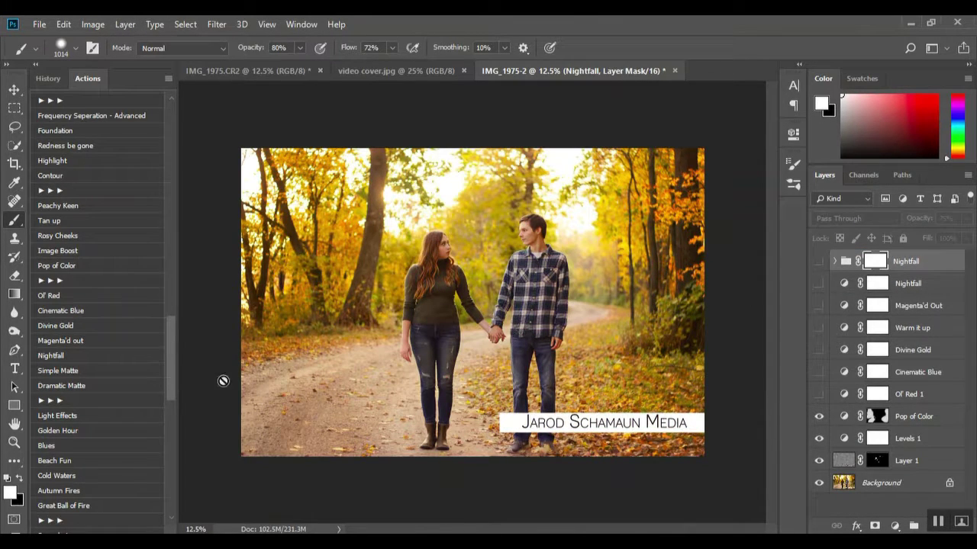
- Add Simple Matte and Dramatic Matte, hiding both, and make Cinematic Blue visible
left_click(79, 374)
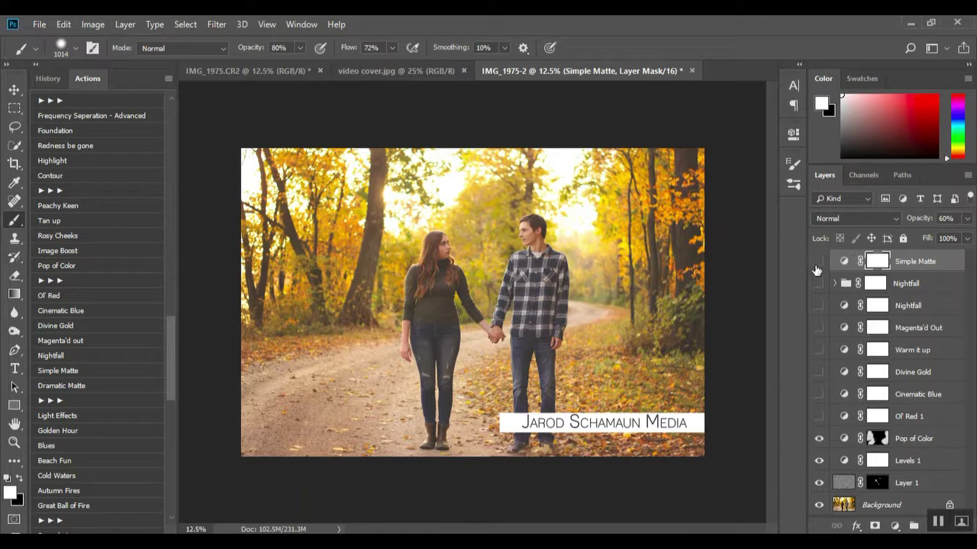
left_click(818, 263)
left_click(80, 385)
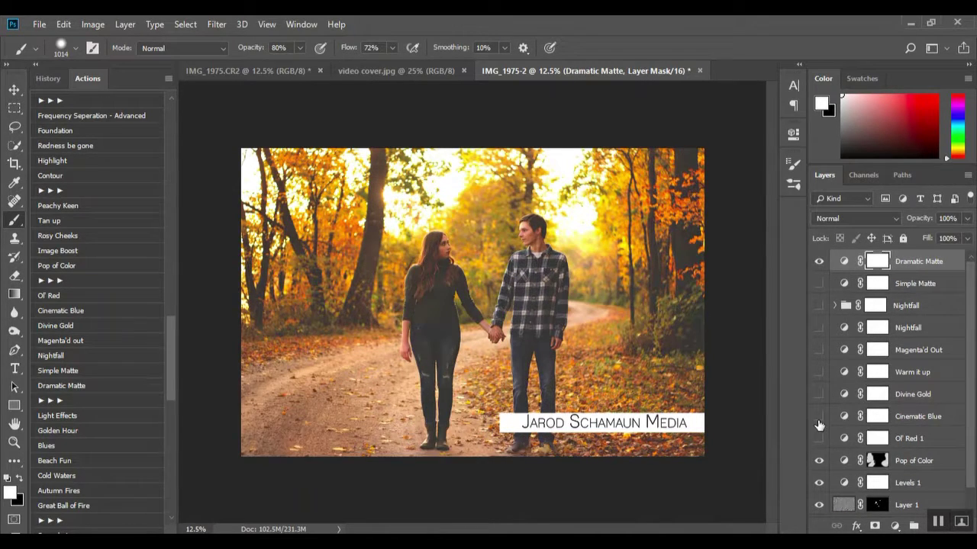
left_click(818, 263)
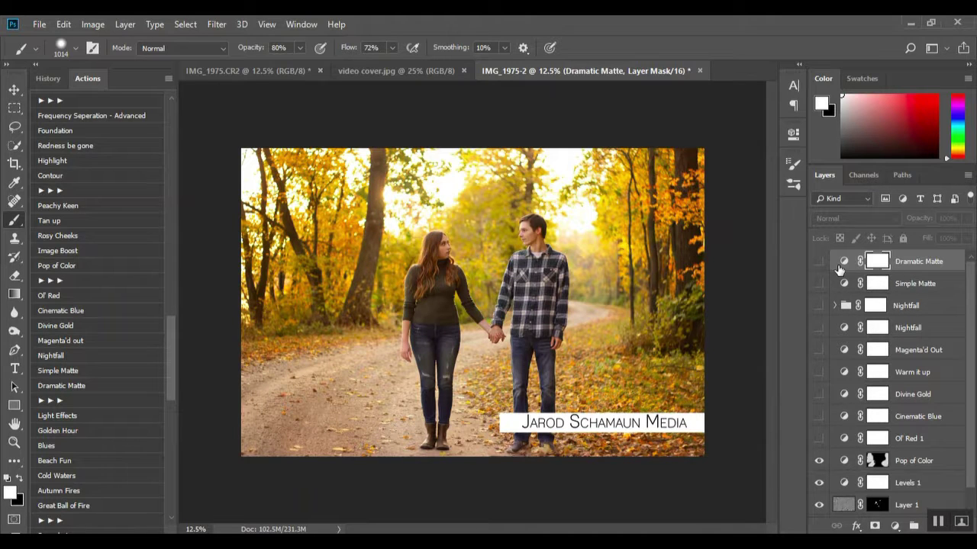
scroll(838, 274, "down", 1)
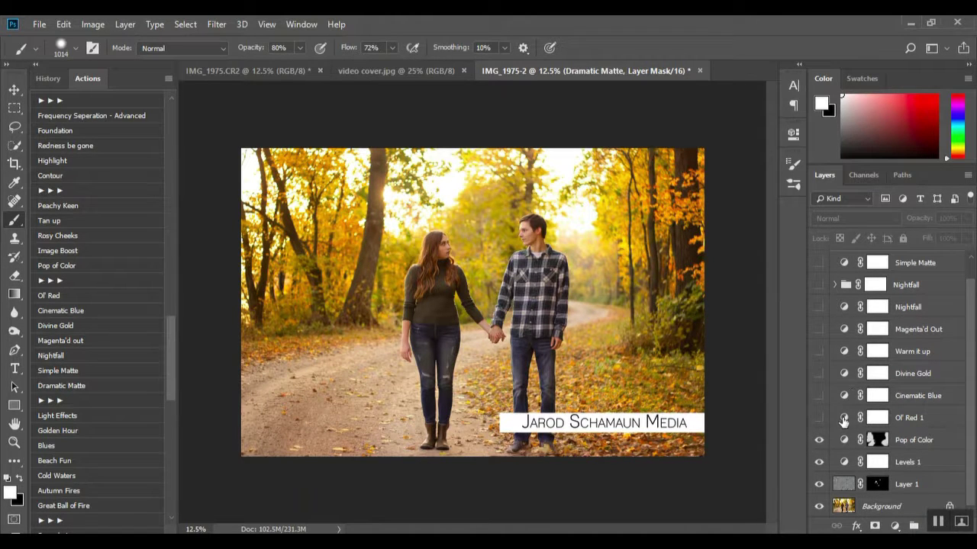
left_click(818, 395)
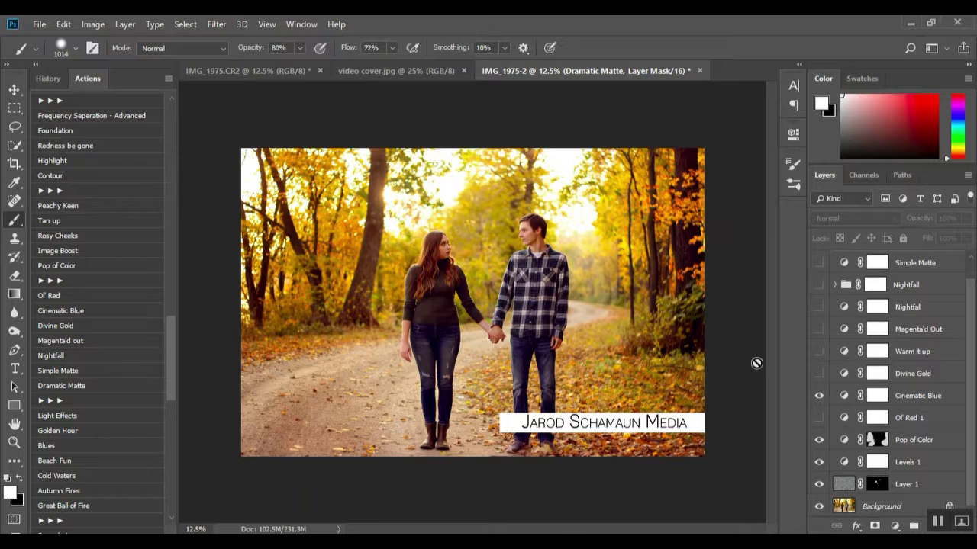
- Target the Cinematic Blue mask, enlarge the brush to about 1862 px, and set layer opacity to 60%
left_click(877, 396)
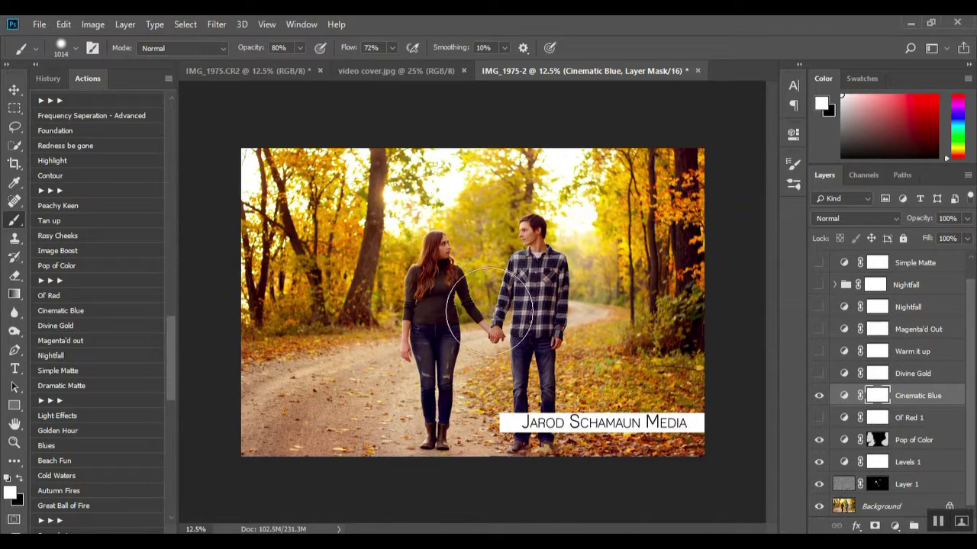
mouse_move(521, 336)
left_mouse_down()
mouse_move(508, 364)
mouse_move(496, 359)
left_mouse_up()
left_click(958, 219)
type("60")
key("Return")
- Switch to black, compare with Cinematic Blue hidden, undo the last mask stroke, and set brush strength to 30%
key("x")
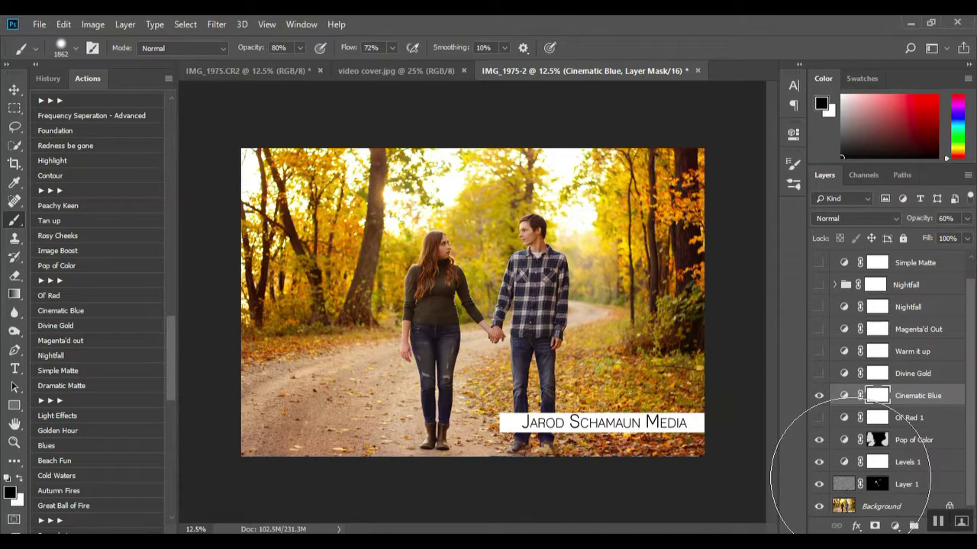
left_click(818, 396)
left_click(819, 396)
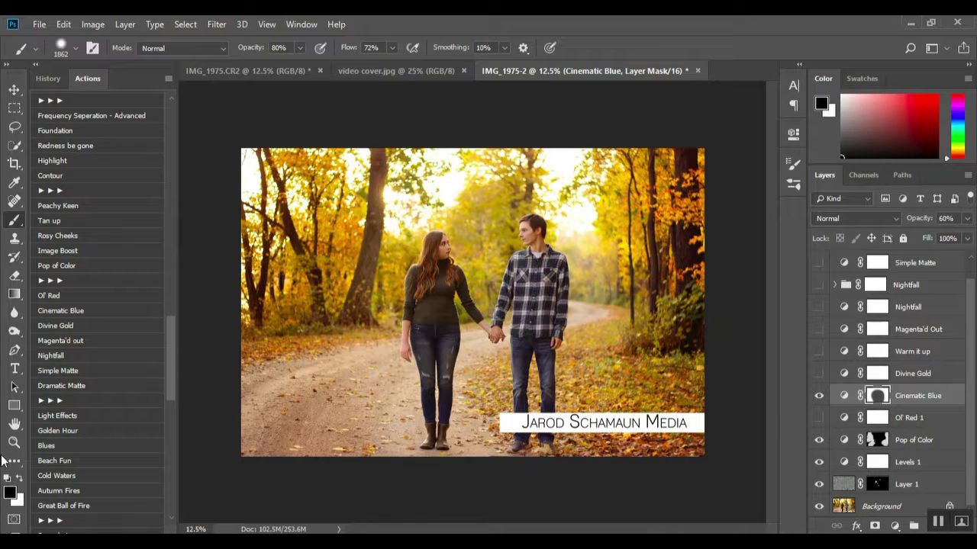
key("ctrl+BackSpace")
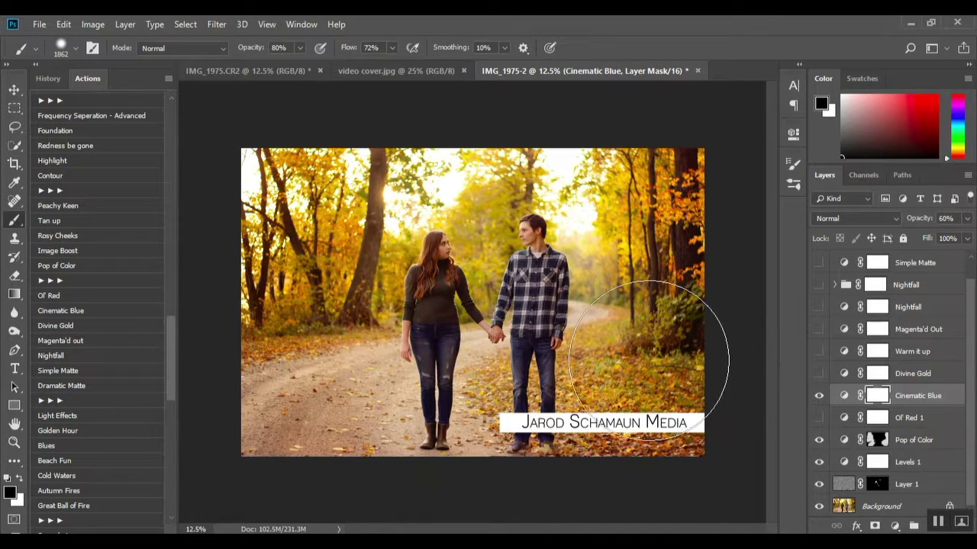
key("3")
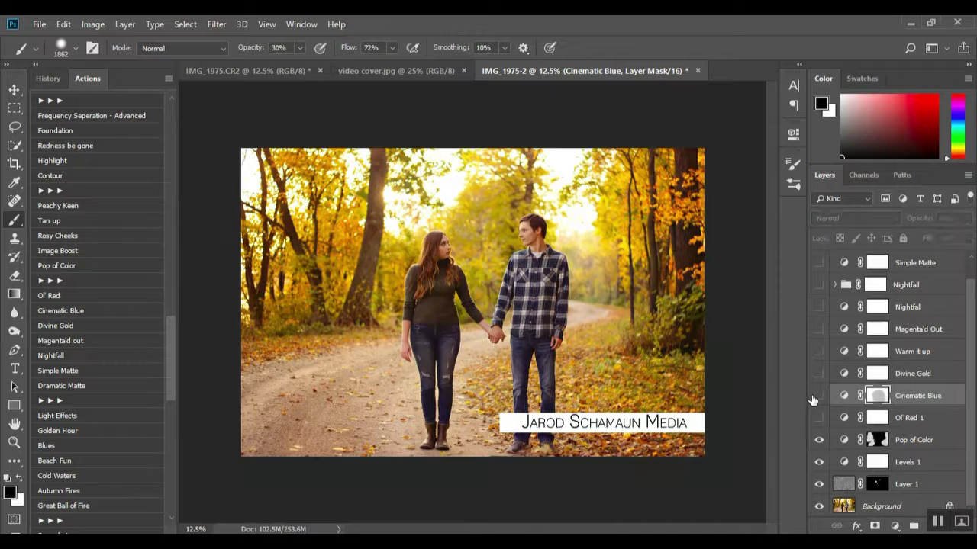
- Scroll down to the Background layer and briefly check the History panel before returning to Actions
scroll(105, 472, "down", 5)
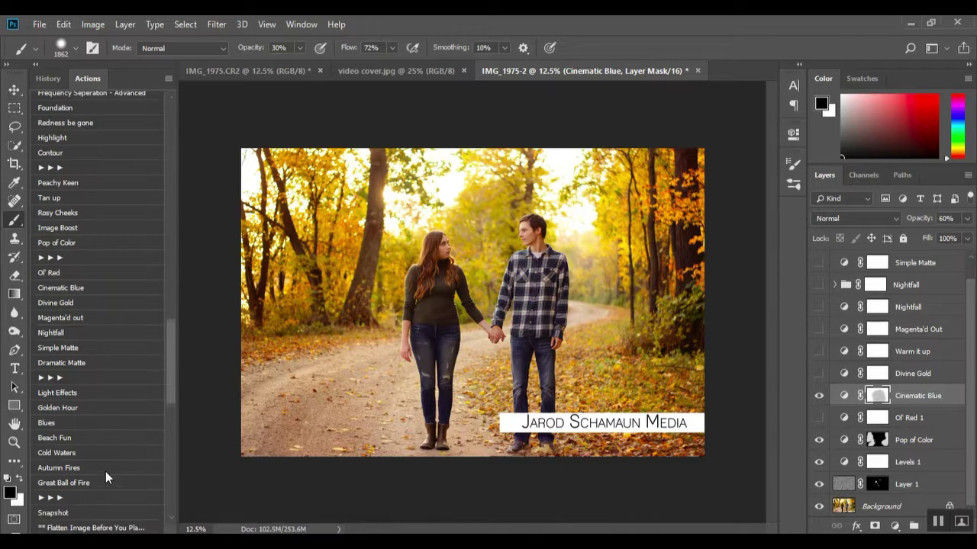
scroll(106, 477, "down", 2)
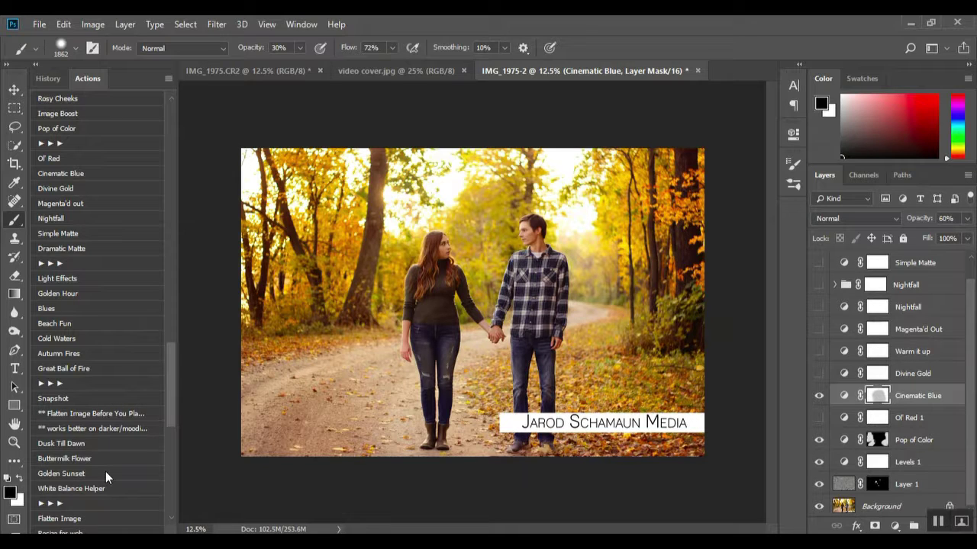
scroll(106, 471, "down", 5)
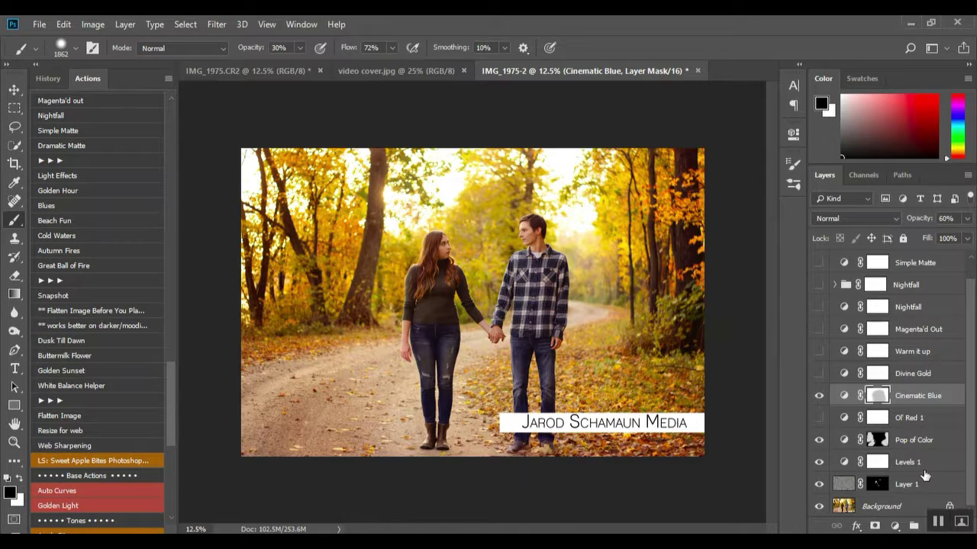
scroll(114, 458, "down", 10)
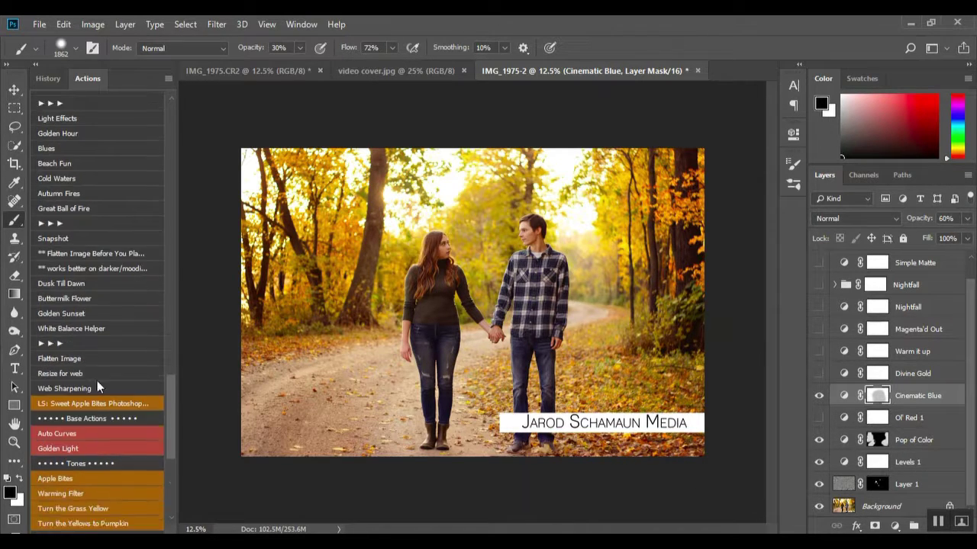
scroll(133, 455, "down", 5)
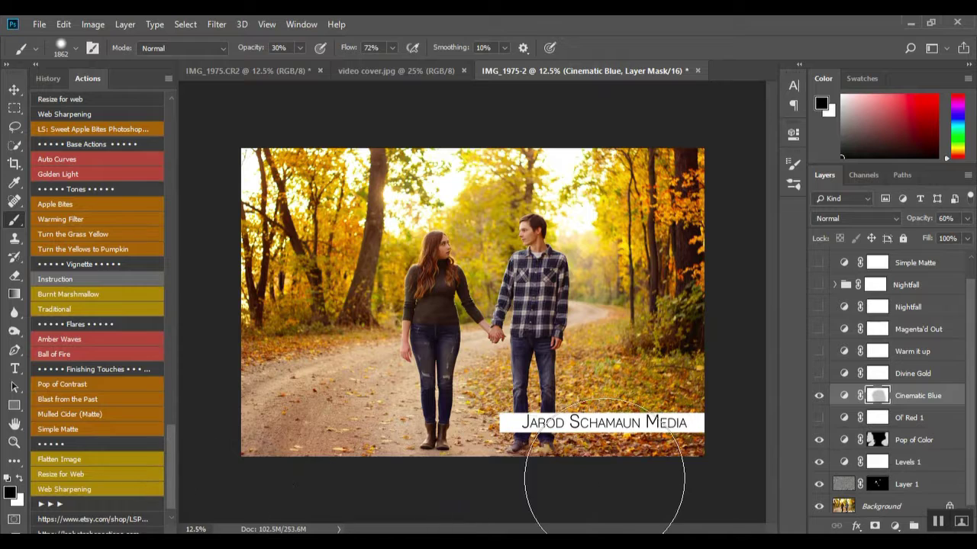
right_click(884, 506)
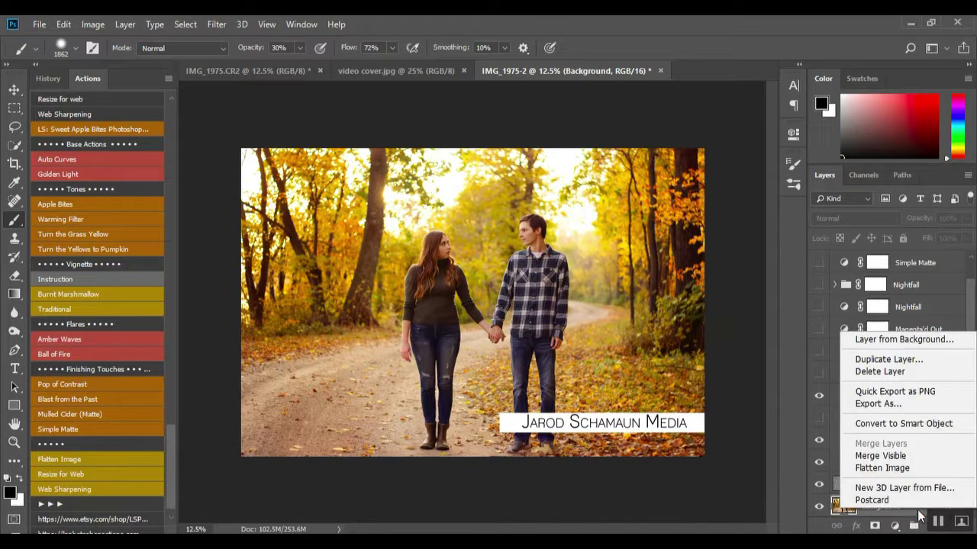
left_click(52, 81)
left_click(46, 79)
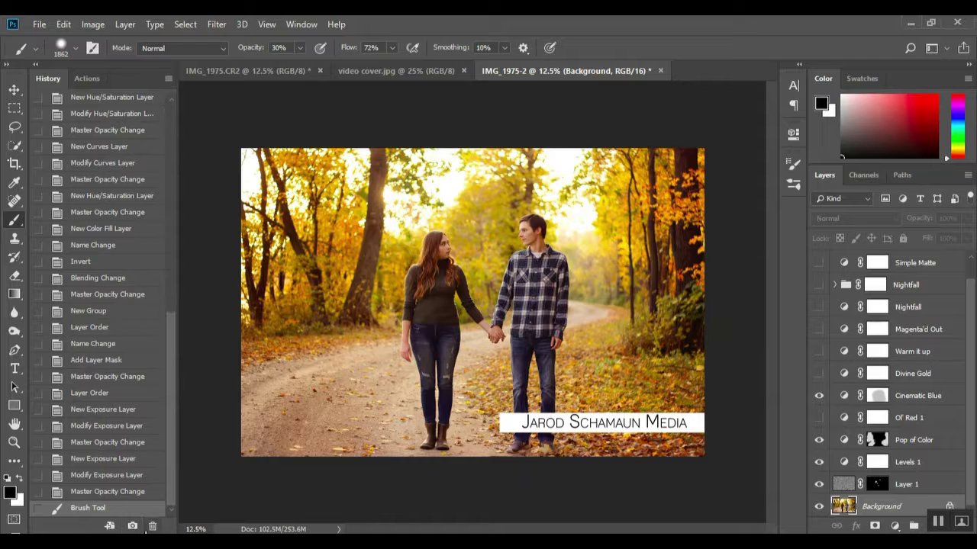
left_click(87, 78)
- Flatten the image from the Background layer's menu, discarding the hidden layers
scroll(137, 397, "down", 1)
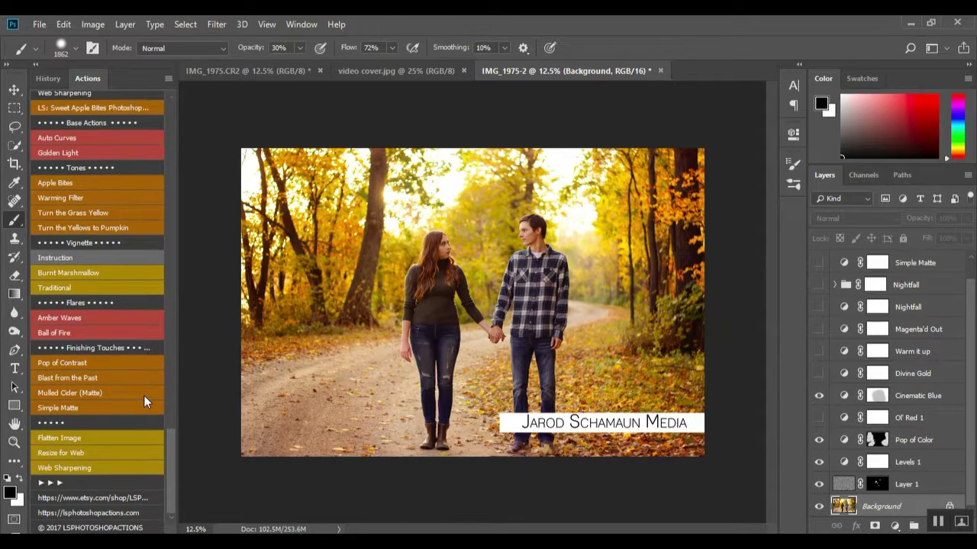
right_click(901, 500)
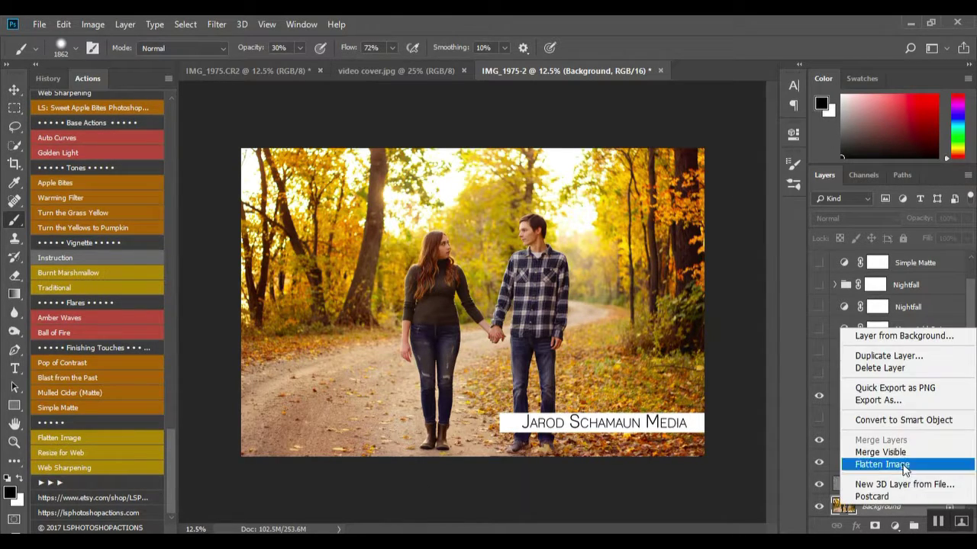
left_click(870, 464)
left_click(421, 223)
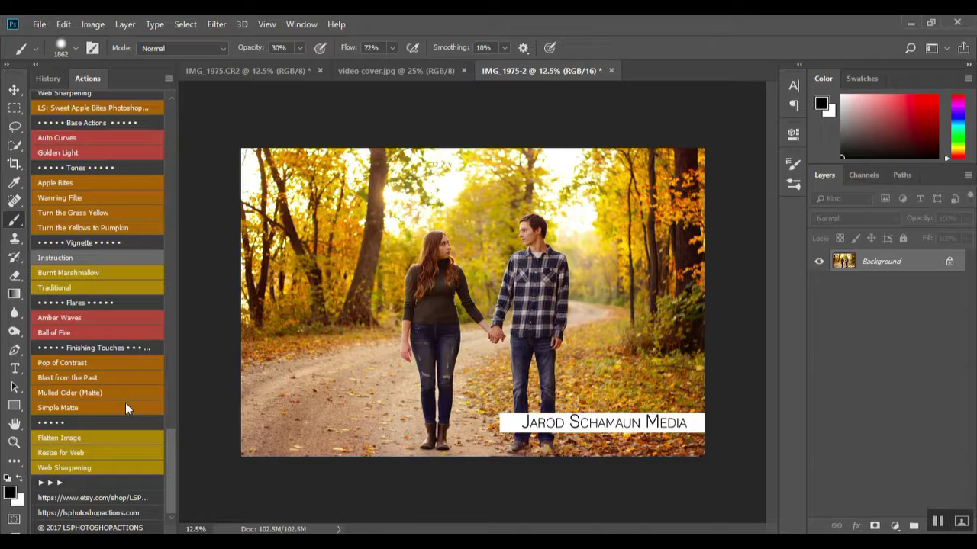
- Apply the Apple Bites and Warming Filter looks, hiding each layer afterwards
scroll(118, 392, "up", 2)
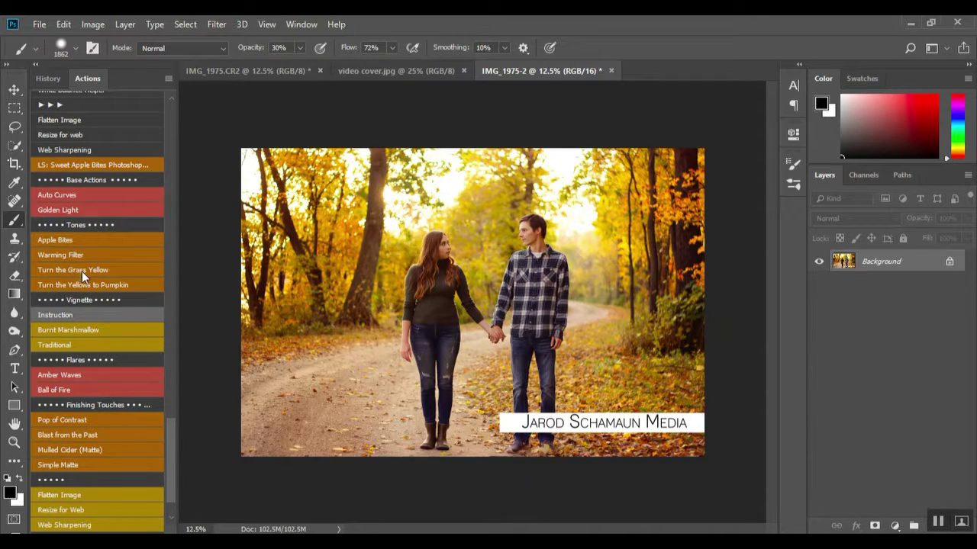
left_click(96, 241)
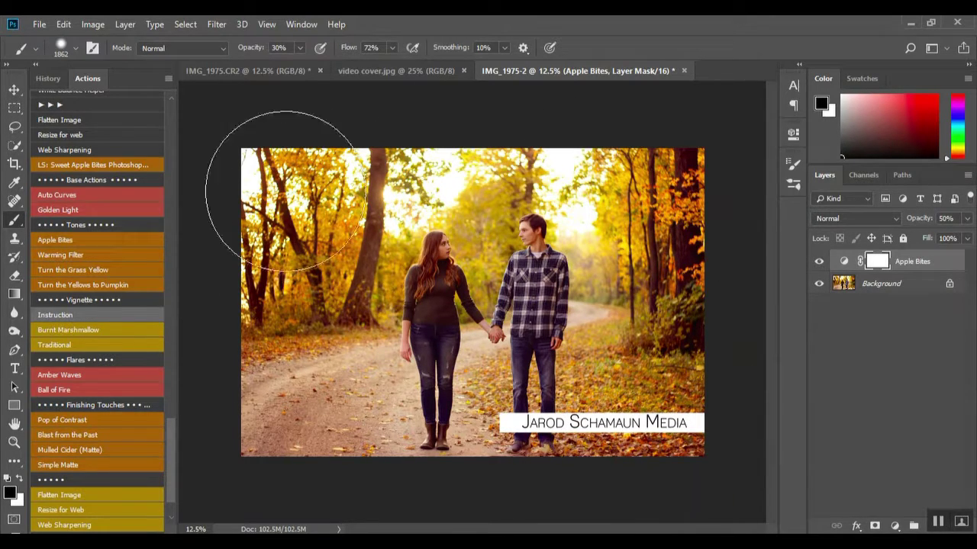
left_click(818, 262)
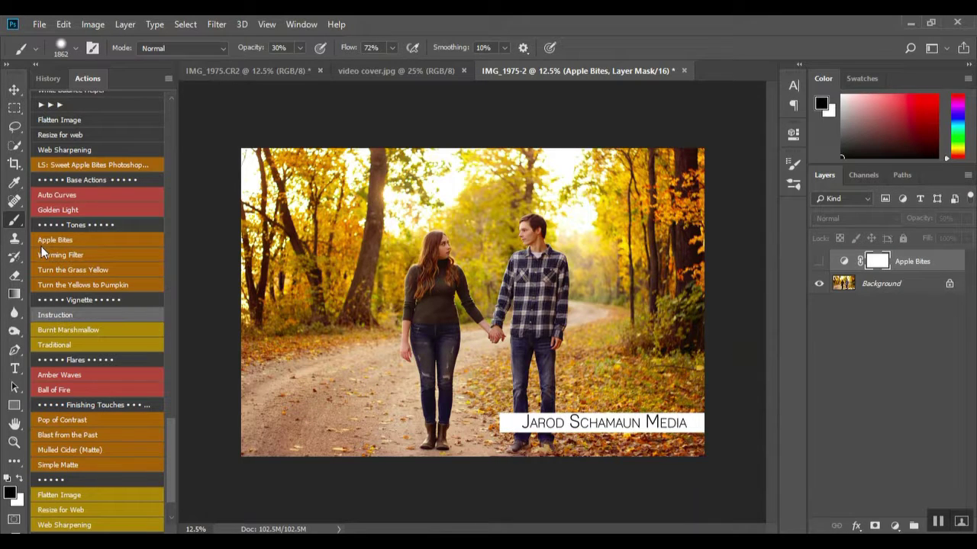
left_click(66, 257)
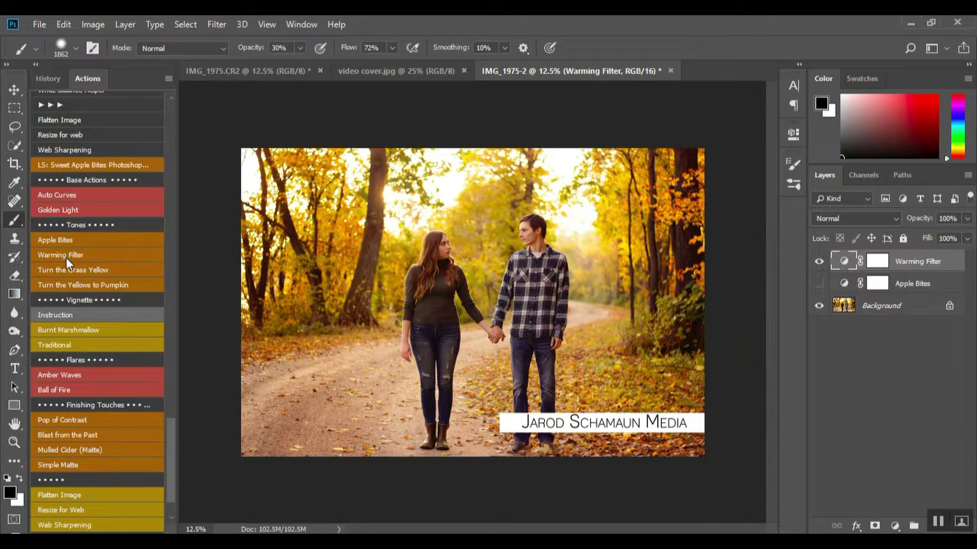
left_click(820, 262)
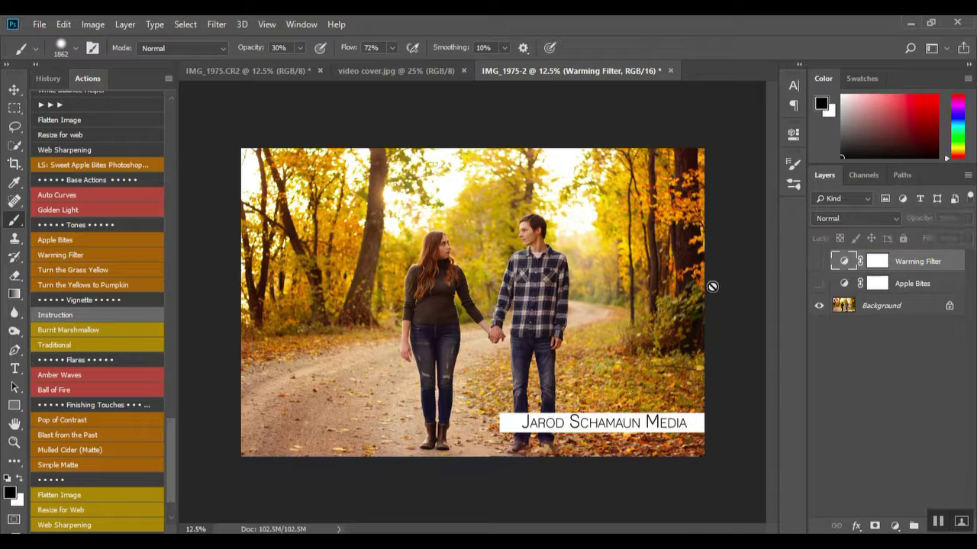
- Apply Turn the Grass Yellow, mask it off the right-hand trees at 100% brush strength, then hide it
left_click(61, 271)
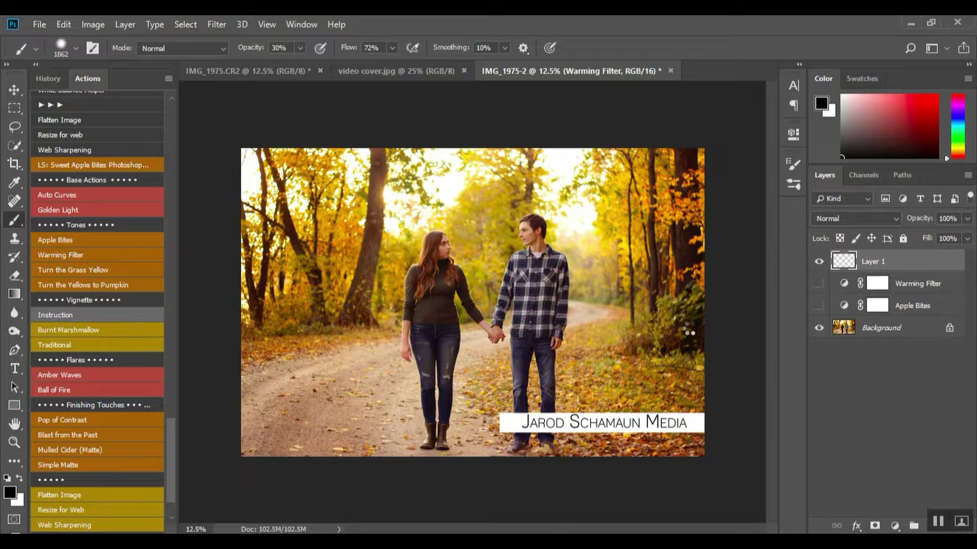
mouse_move(660, 321)
left_mouse_down()
mouse_move(698, 305)
mouse_move(690, 327)
mouse_move(705, 298)
mouse_move(695, 337)
mouse_move(701, 276)
mouse_move(716, 325)
mouse_move(708, 289)
mouse_move(711, 317)
left_mouse_up()
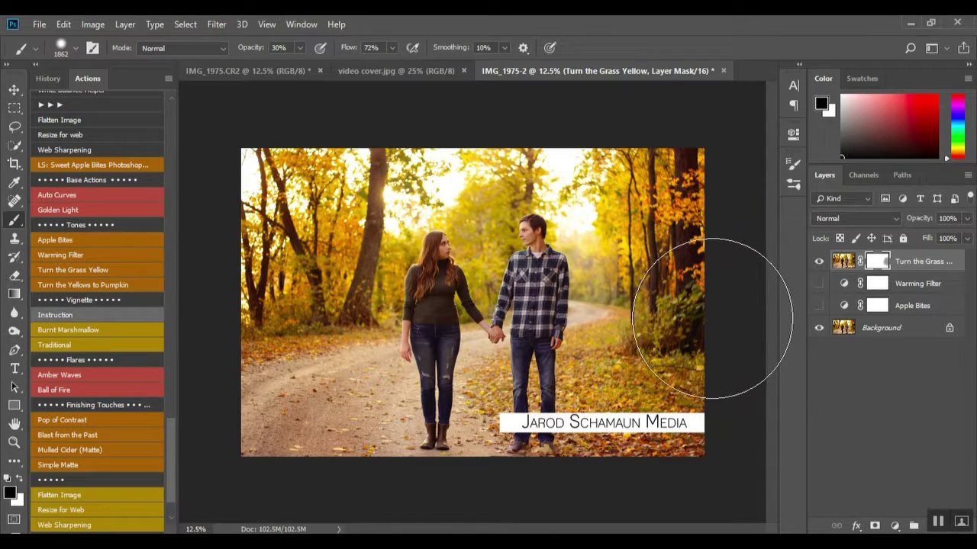
key("0")
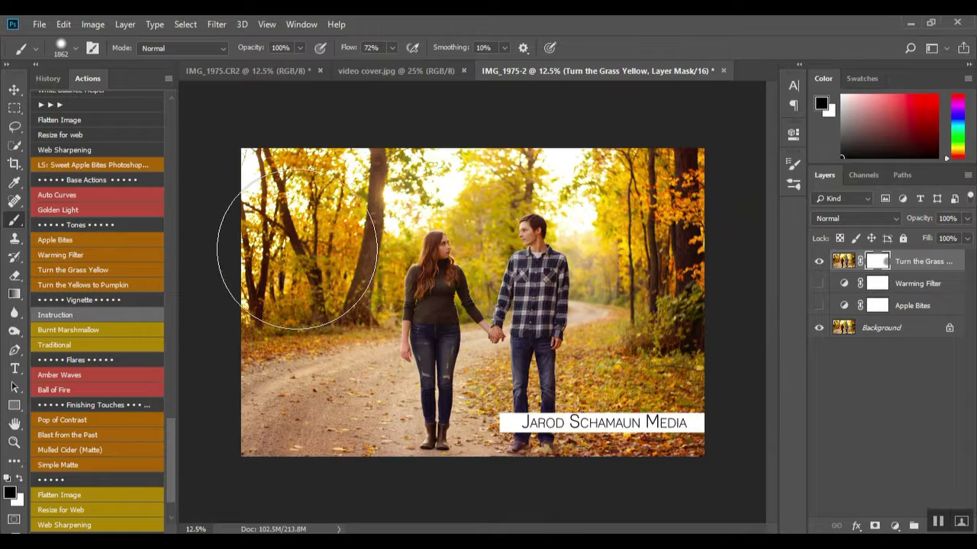
left_click(818, 263)
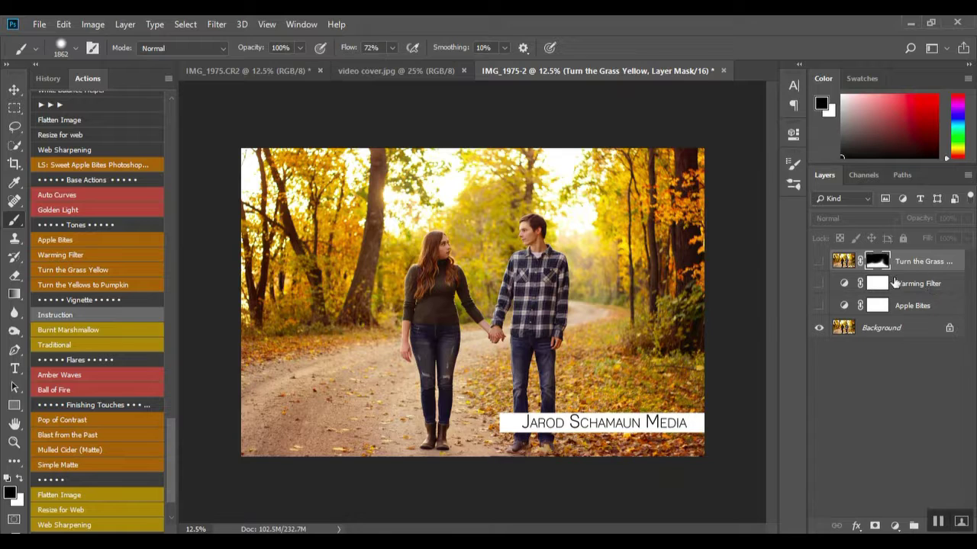
- Apply Turn the Yellows to Pumpkin and mask it off the couple, the woman and the path
left_click(123, 284)
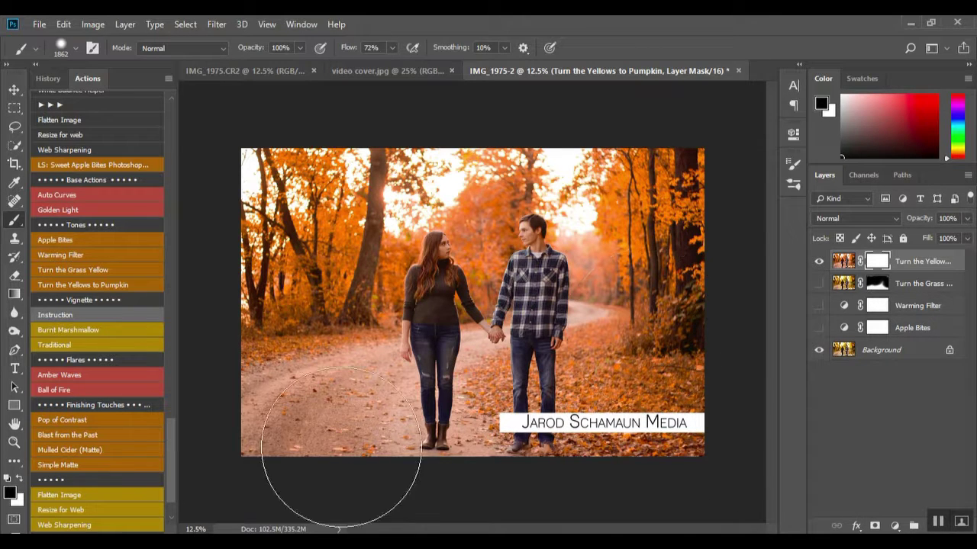
left_click(955, 220)
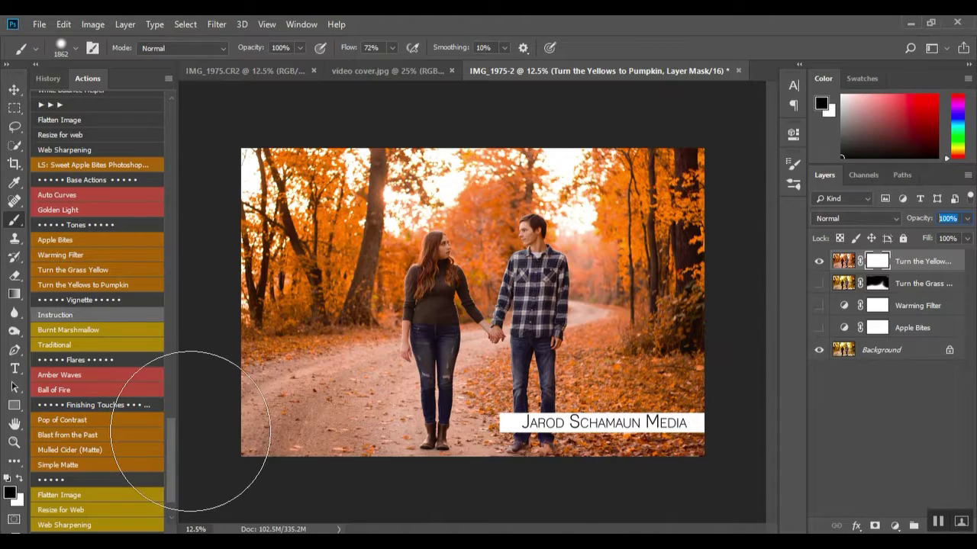
type("60")
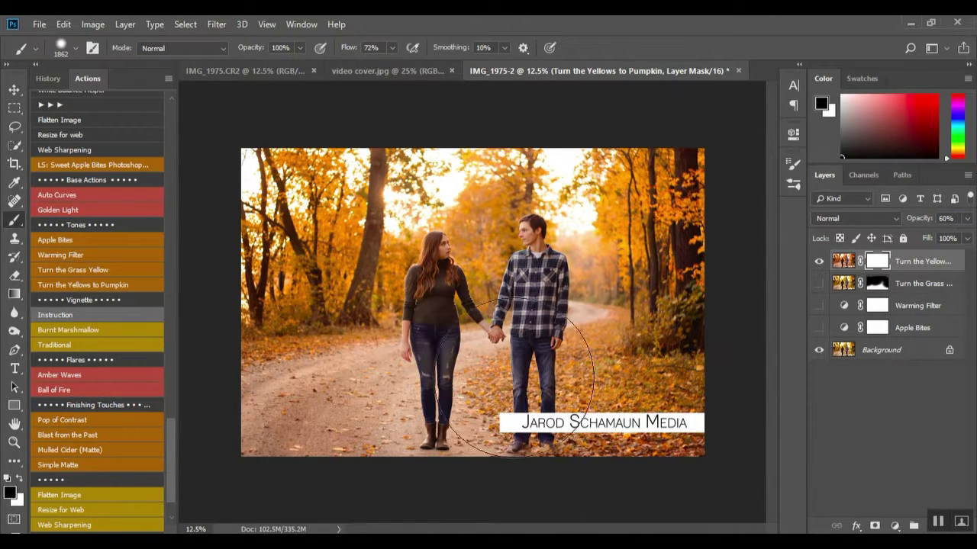
type("4")
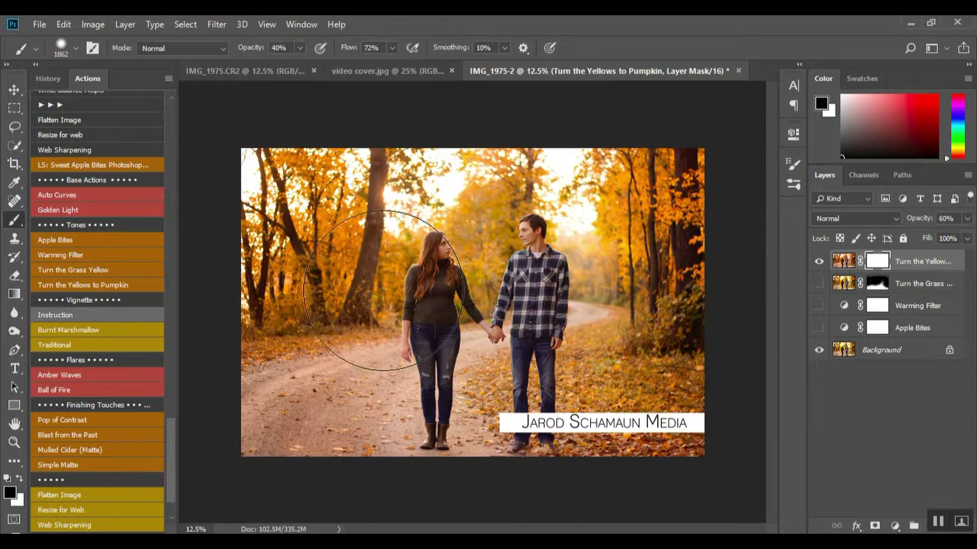
mouse_move(382, 291)
left_mouse_down()
mouse_move(331, 344)
mouse_move(438, 343)
mouse_move(424, 388)
mouse_move(401, 372)
mouse_move(488, 299)
left_mouse_up()
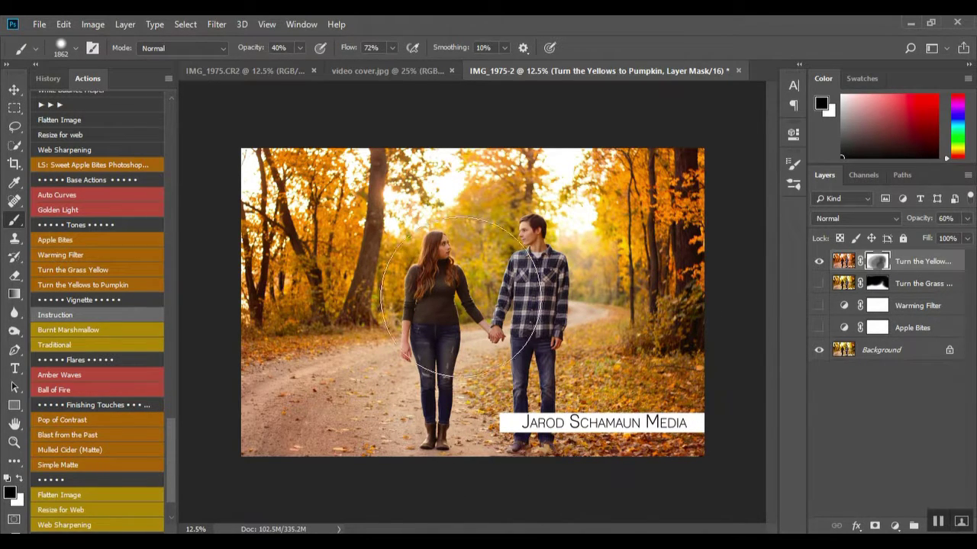
mouse_move(461, 298)
left_mouse_down()
mouse_move(361, 336)
mouse_move(343, 416)
left_mouse_up()
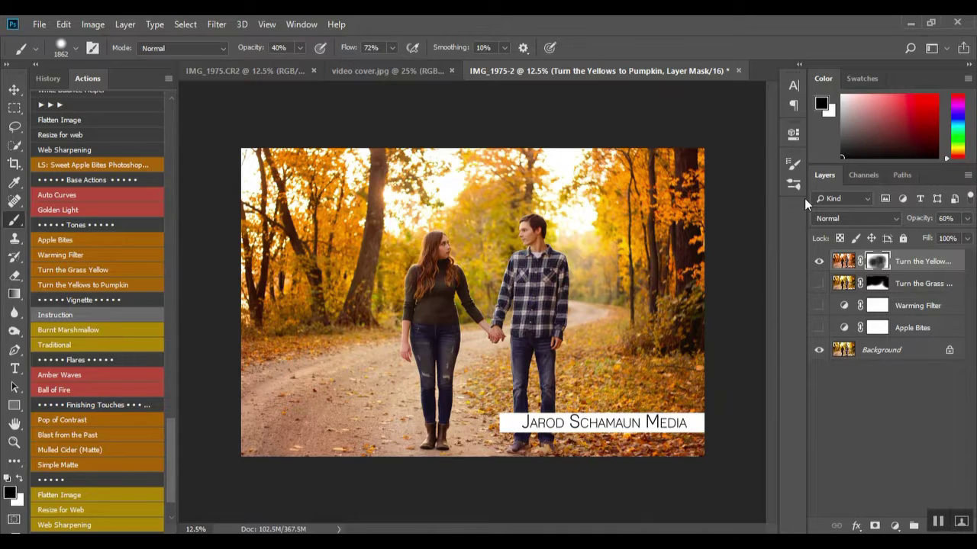
- Compare the pumpkin layer on and off, then set its opacity to 80%
left_click(820, 263)
left_click(819, 263)
left_click(946, 218)
type("80")
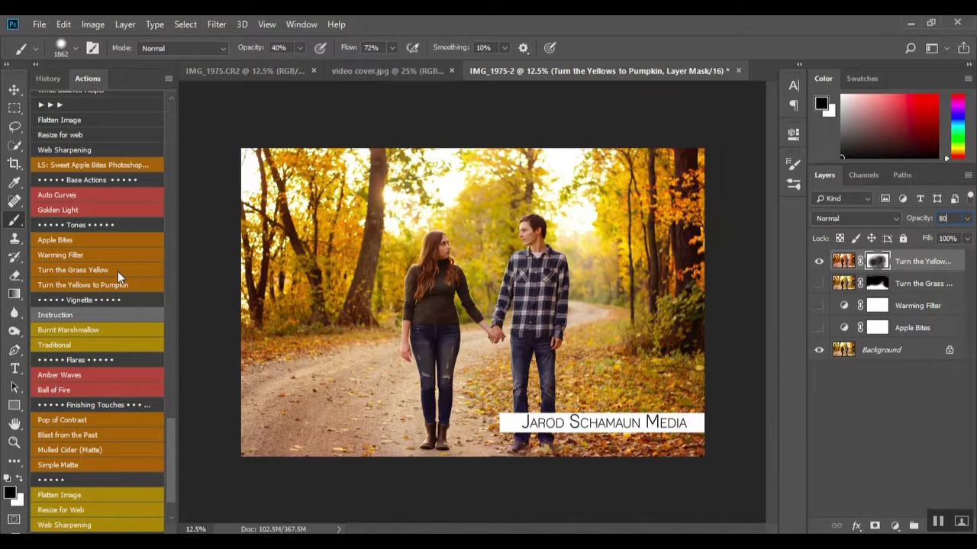
key("Return")
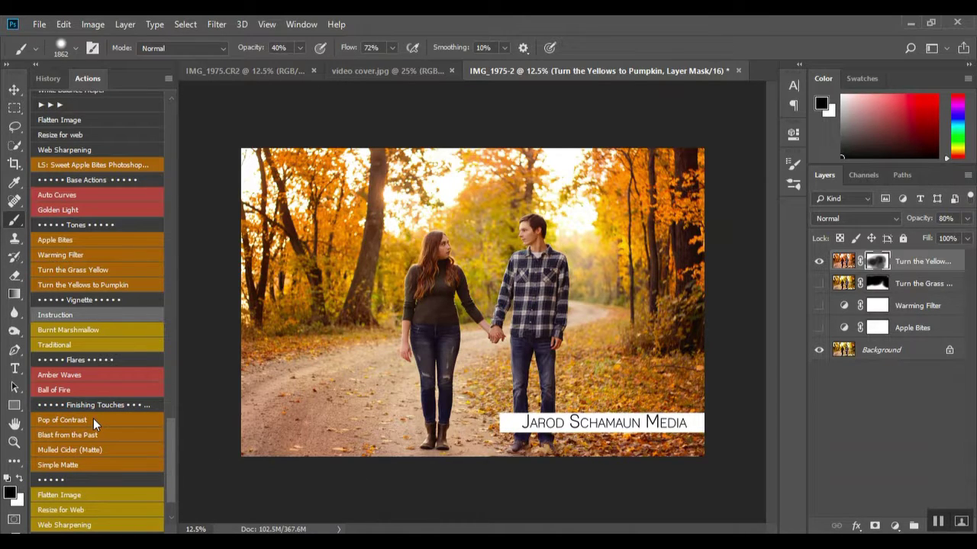
- Apply the Burnt Marshmallow tone, compare it on and off, then hide it
scroll(93, 418, "down", 1)
left_click(101, 319)
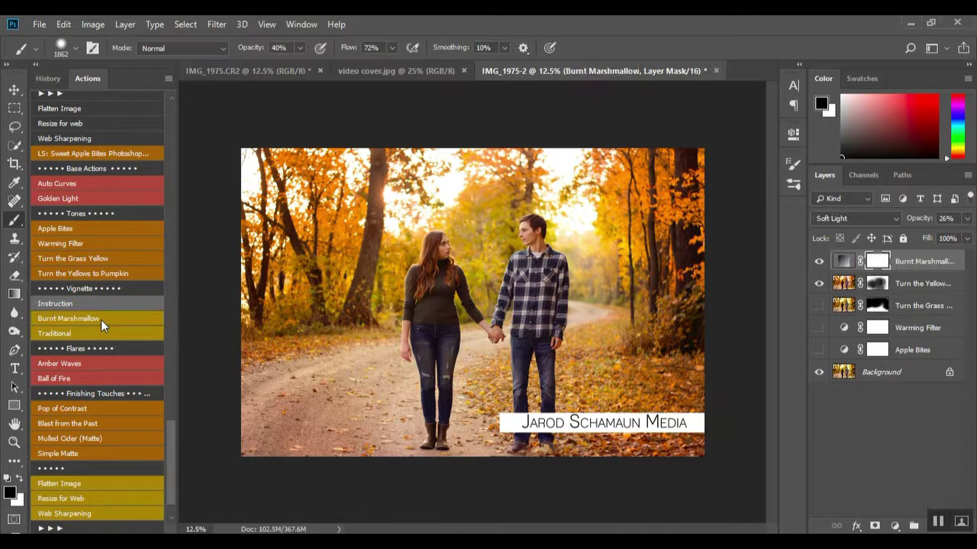
left_click(820, 263)
left_click(819, 264)
left_click(820, 263)
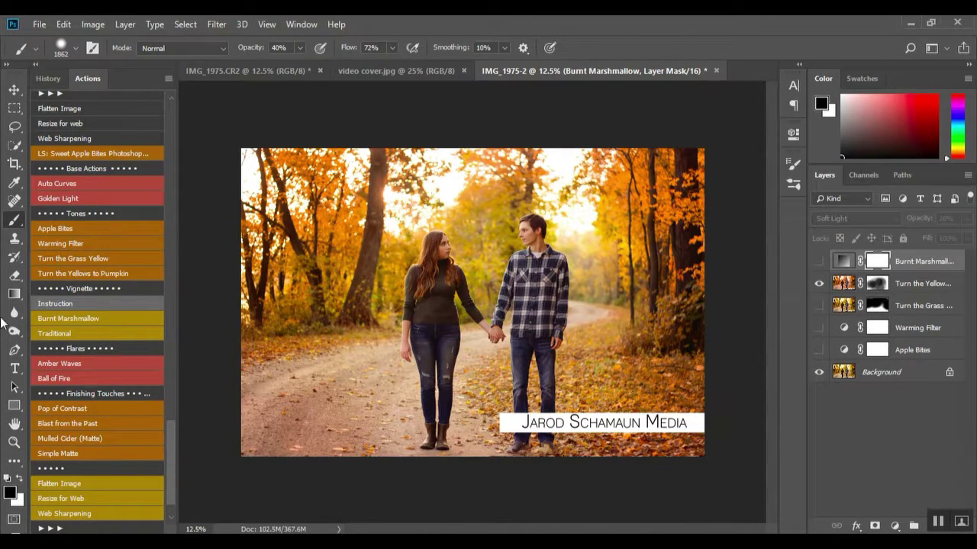
- Apply the Traditional tone, compare and hide it, then show and select Burnt Marshmallow
left_click(73, 335)
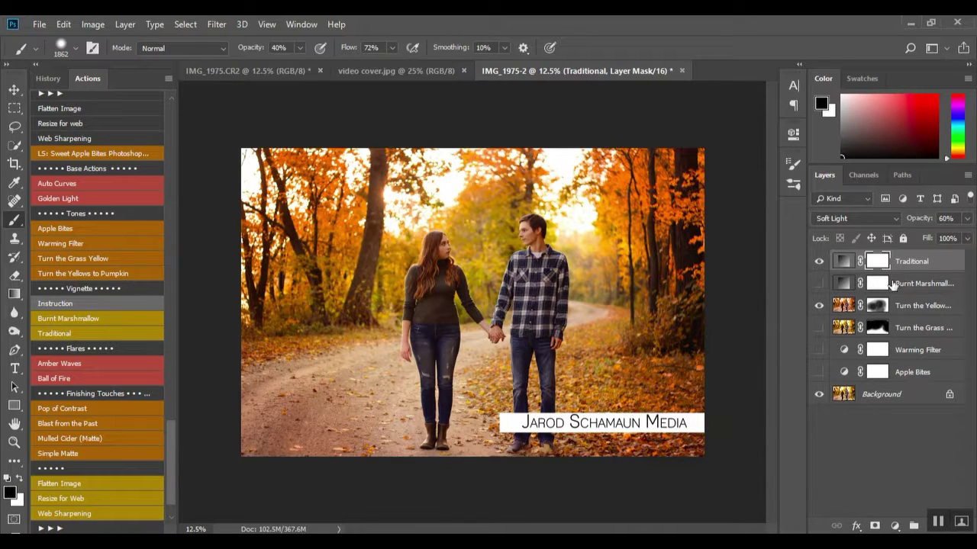
left_click(817, 261)
left_click(818, 261)
left_click(817, 261)
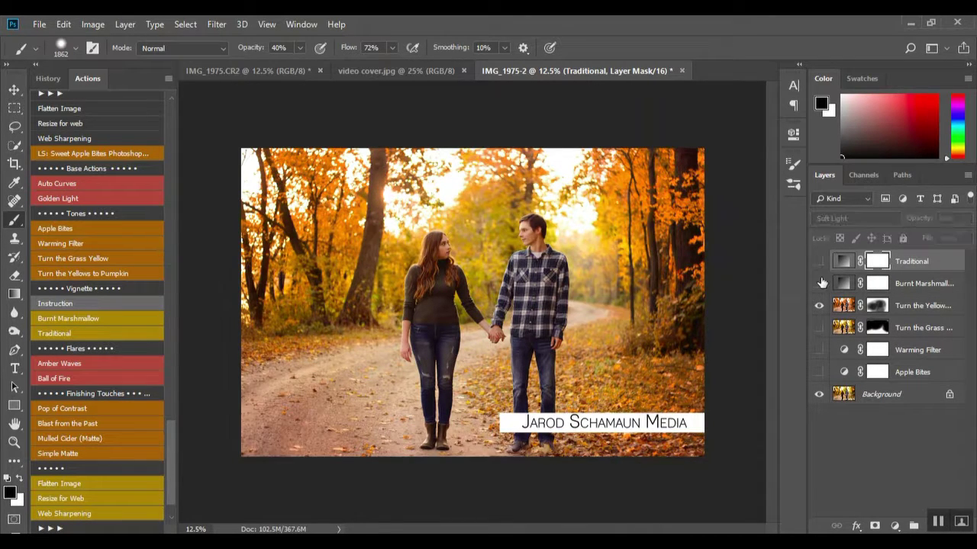
left_click(819, 284)
left_click(900, 283)
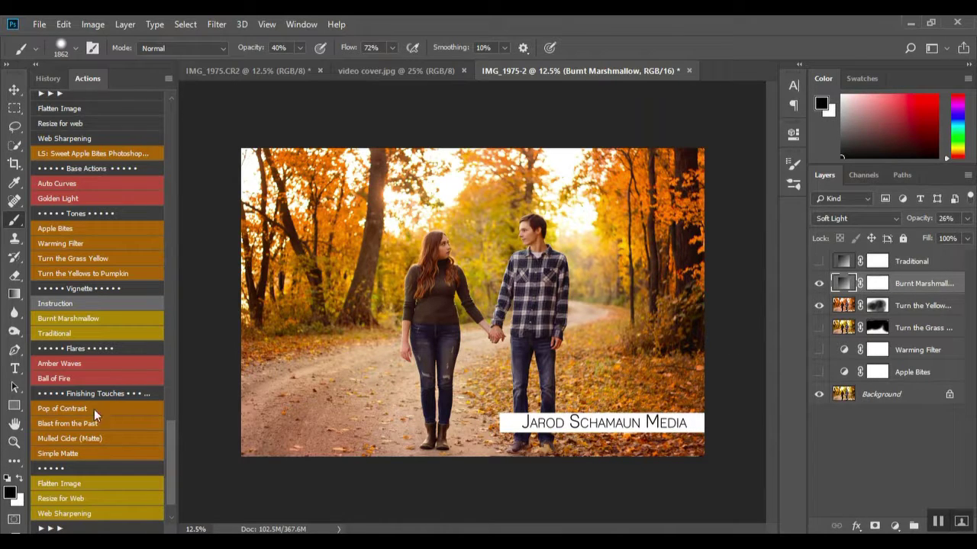
scroll(105, 355, "down", 1)
scroll(105, 353, "down", 1)
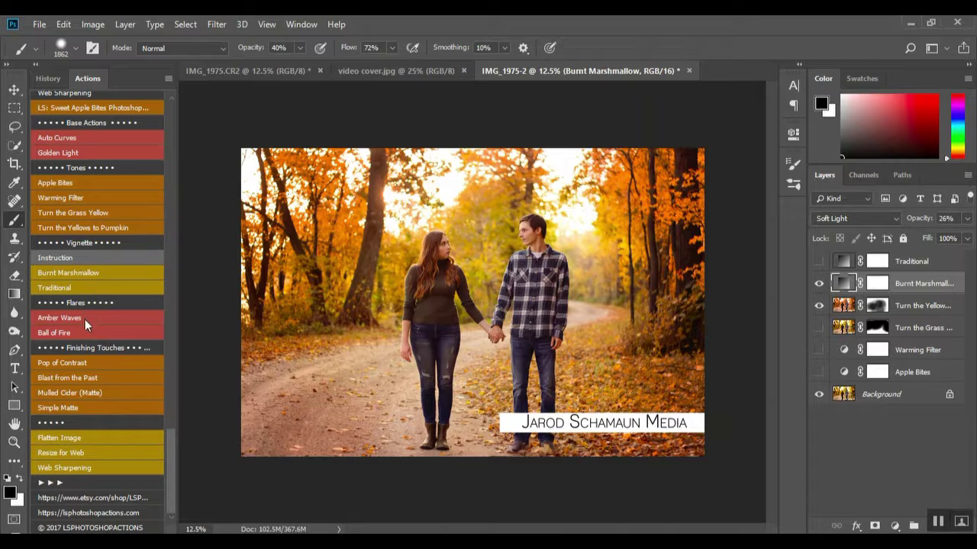
- Apply the Amber Waves flare, paint it off the couple, then hide it
left_click(85, 319)
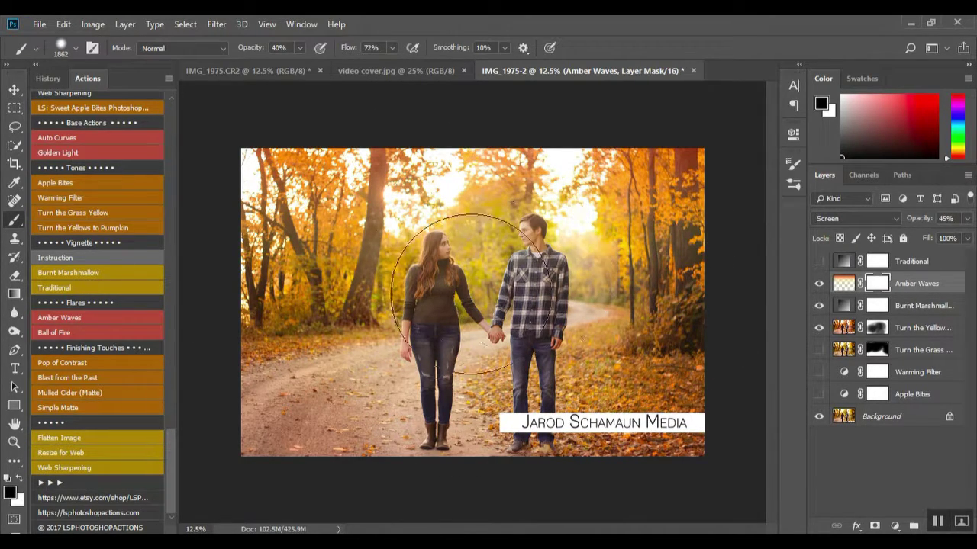
mouse_move(467, 294)
left_mouse_down()
mouse_move(436, 291)
mouse_move(524, 288)
mouse_move(538, 271)
mouse_move(542, 370)
mouse_move(502, 318)
mouse_move(417, 328)
left_mouse_up()
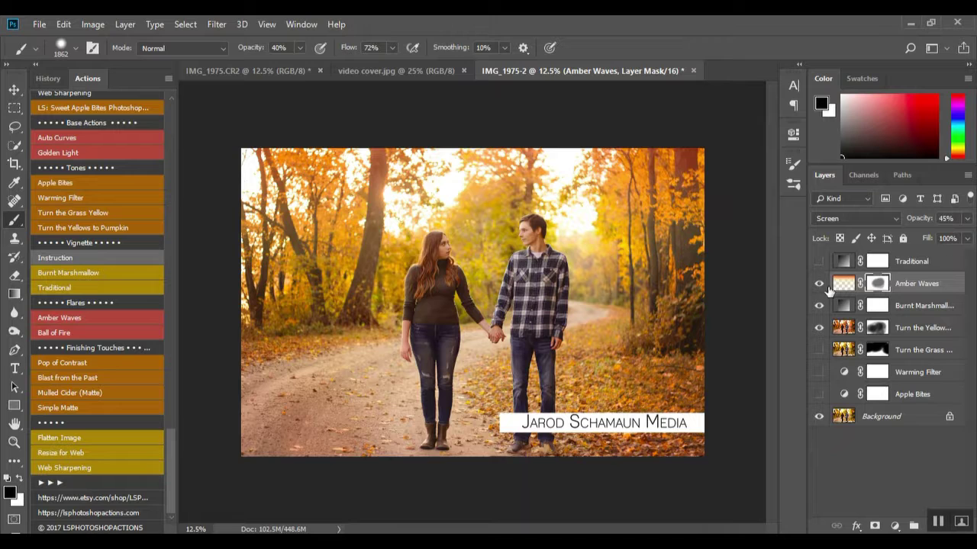
left_click(817, 283)
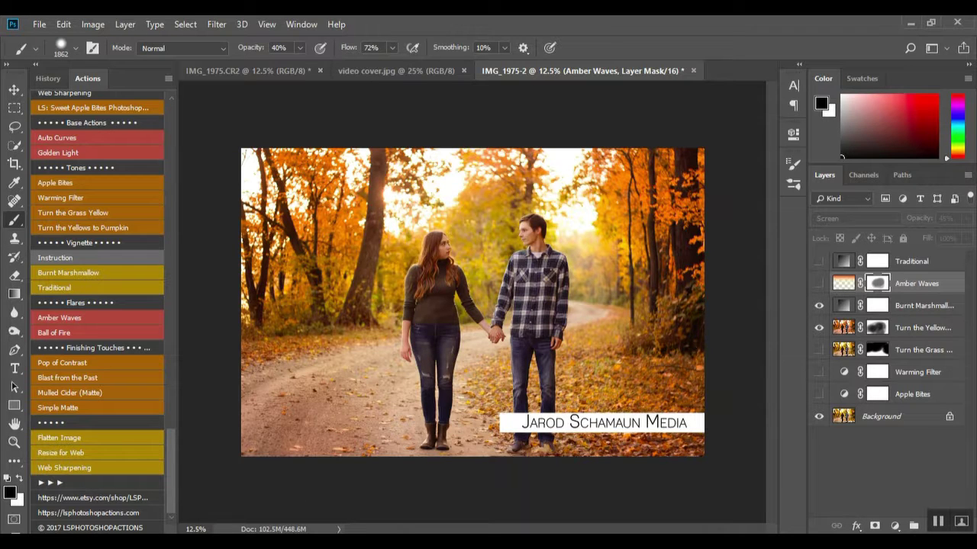
- Apply the Ball of Fire flare and move it up and to the left with Free Transform
left_click(71, 333)
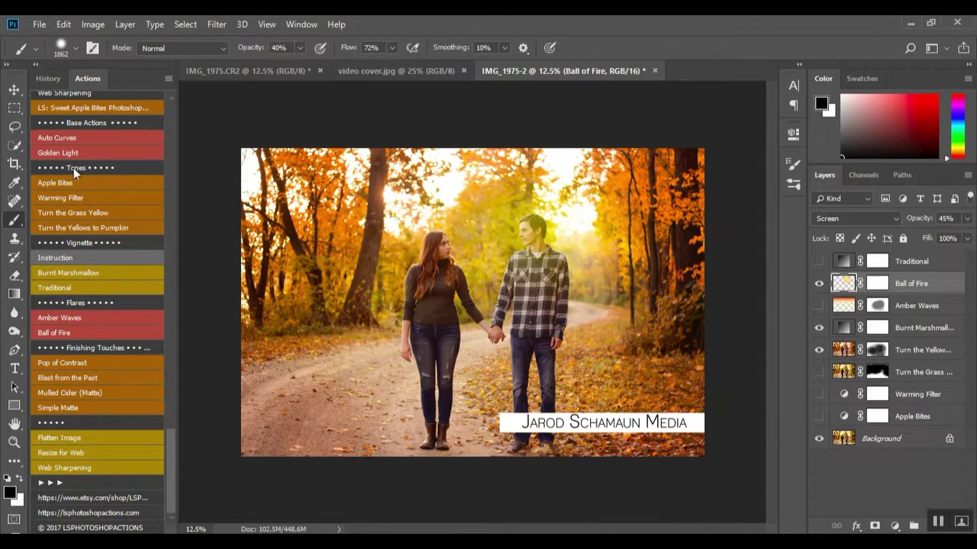
left_click(14, 89)
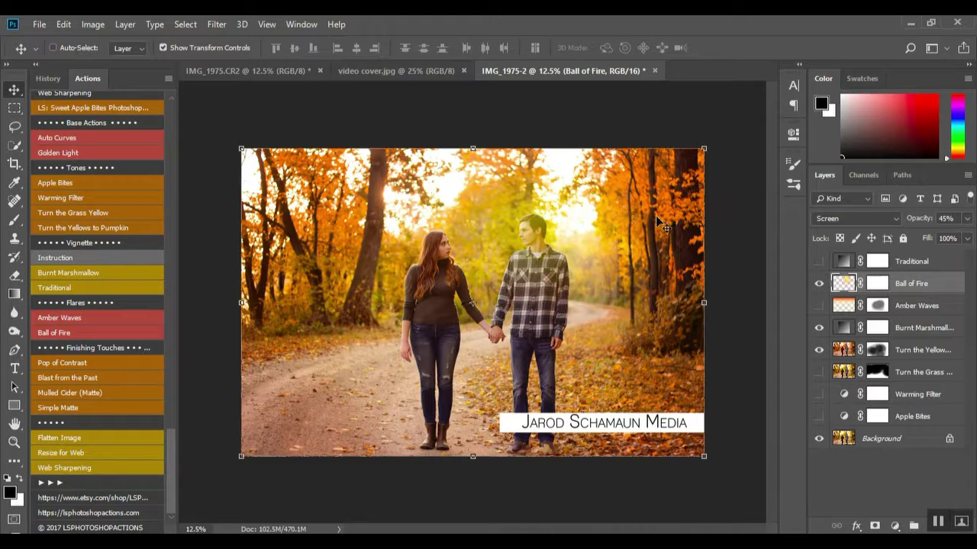
key("ctrl+t")
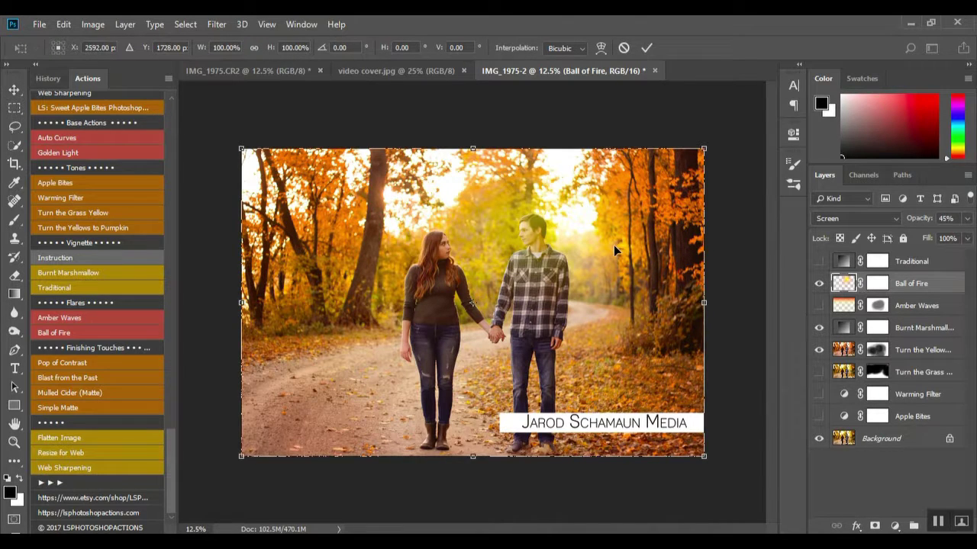
left_click_drag(613, 245, 499, 191)
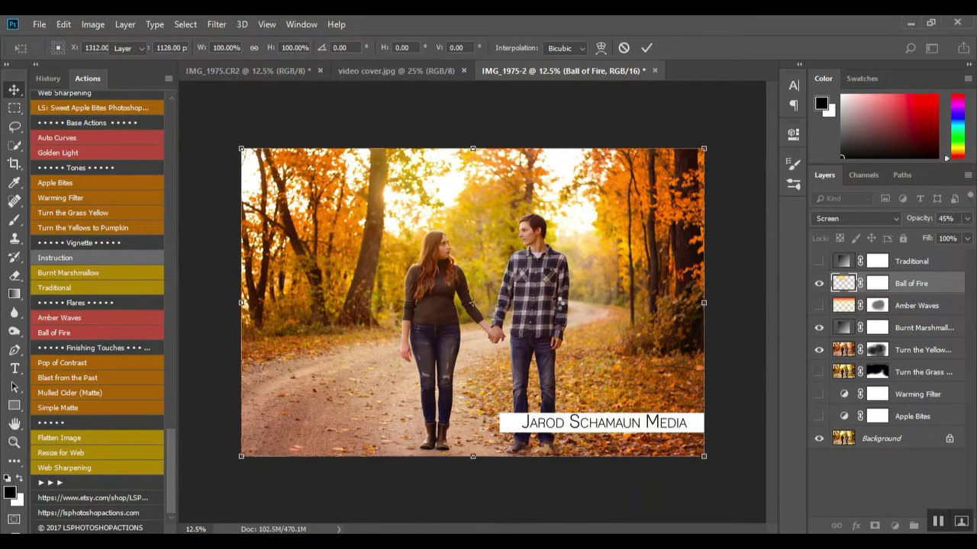
key("Return")
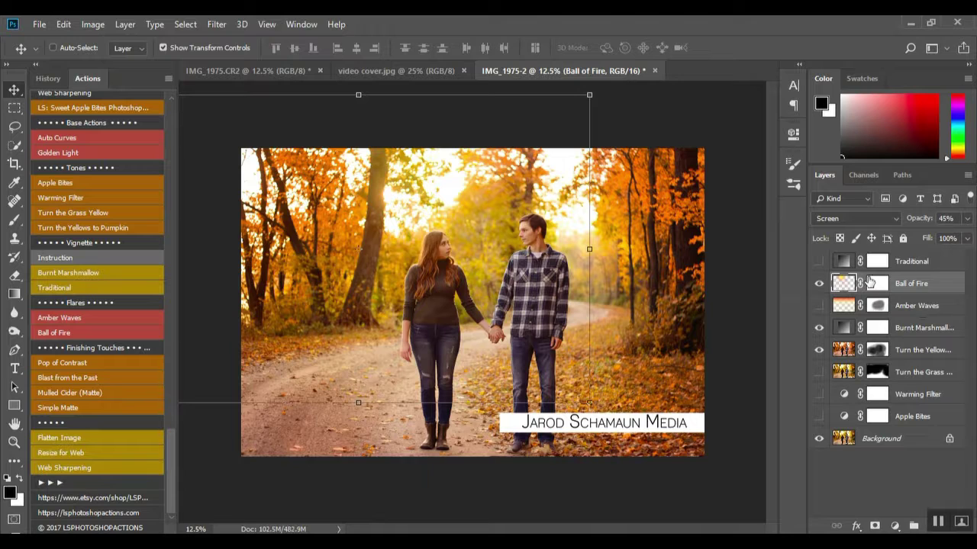
- Paint the Ball of Fire mask off the couple at 90%, then off the tree trunk with a 500 px, 30% brush
left_click(875, 283)
left_click(13, 219)
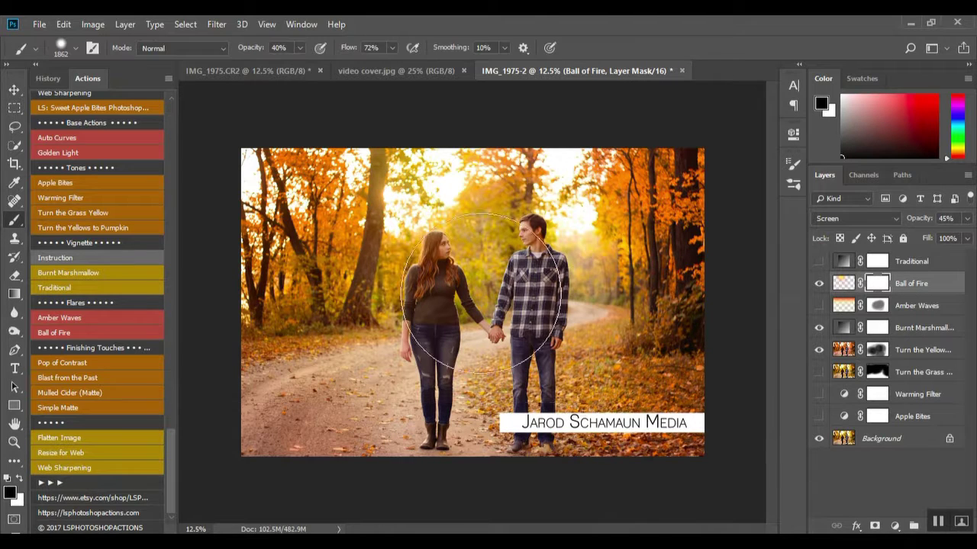
mouse_move(494, 274)
left_mouse_down()
mouse_move(504, 284)
mouse_move(489, 290)
mouse_move(498, 284)
left_mouse_up()
key("9")
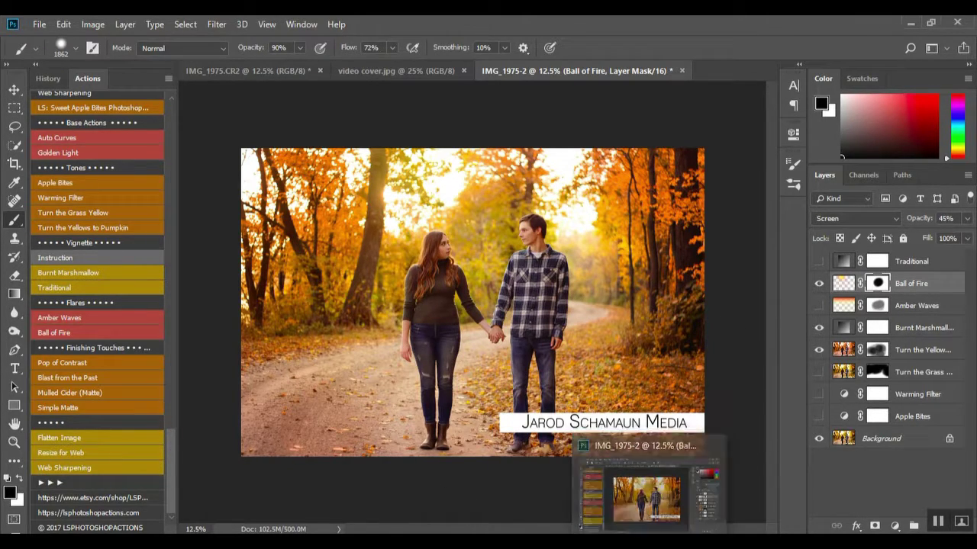
left_click(818, 285)
left_click(818, 285)
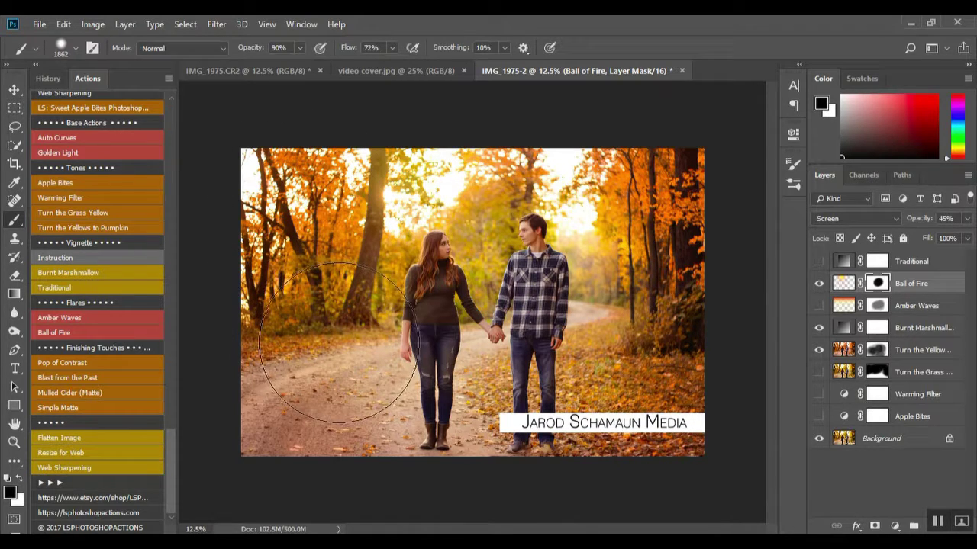
key("bracketleft")
key("bracketleft")
key("bracketleft")
key("bracketleft")
key("bracketleft")
key("bracketleft")
key("bracketleft")
key("bracketleft")
key("bracketleft")
key("bracketleft")
key("bracketleft")
key("bracketleft")
key("bracketleft")
key("3")
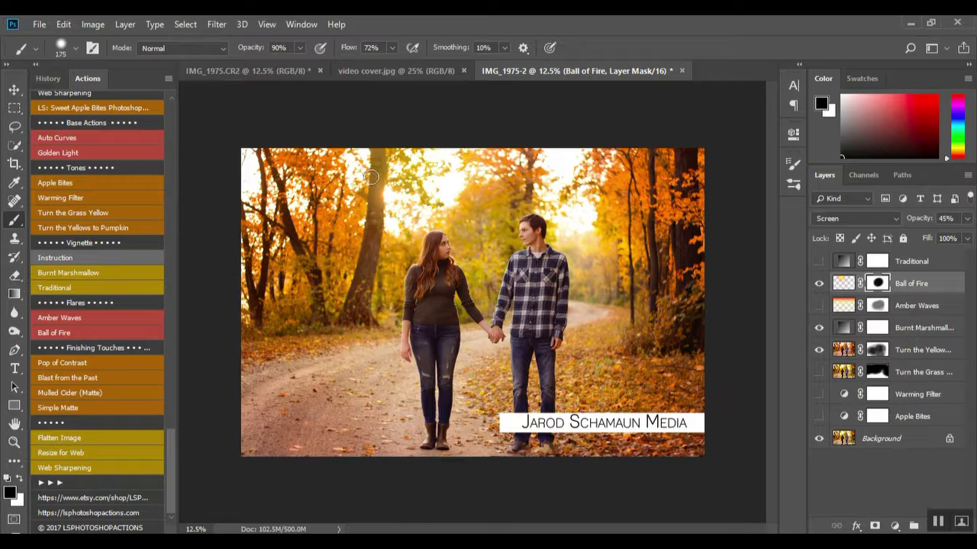
mouse_move(377, 155)
left_mouse_down()
mouse_move(364, 282)
mouse_move(375, 157)
left_mouse_up()
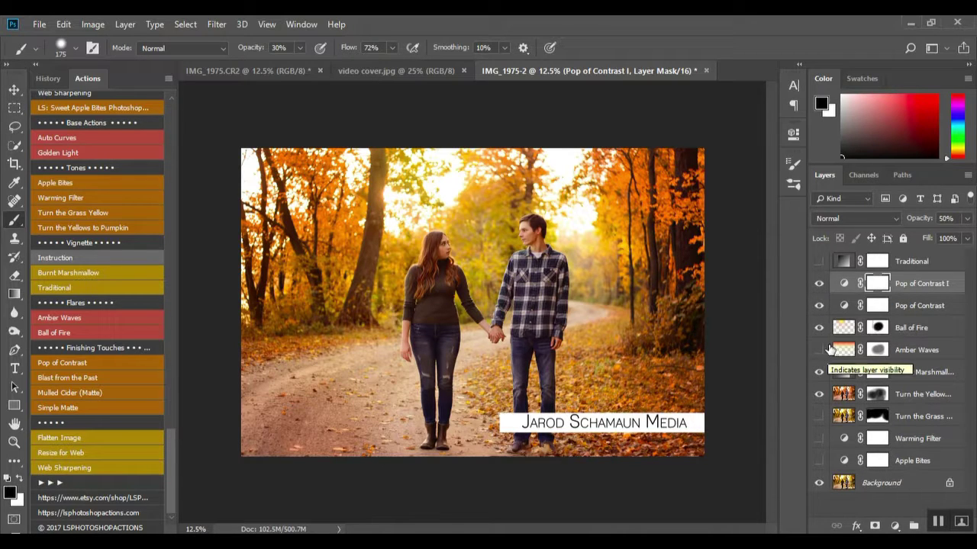
- Hide the Pop of Contrast I layer, then apply the Blast from the Past finishing touch
left_click(819, 284)
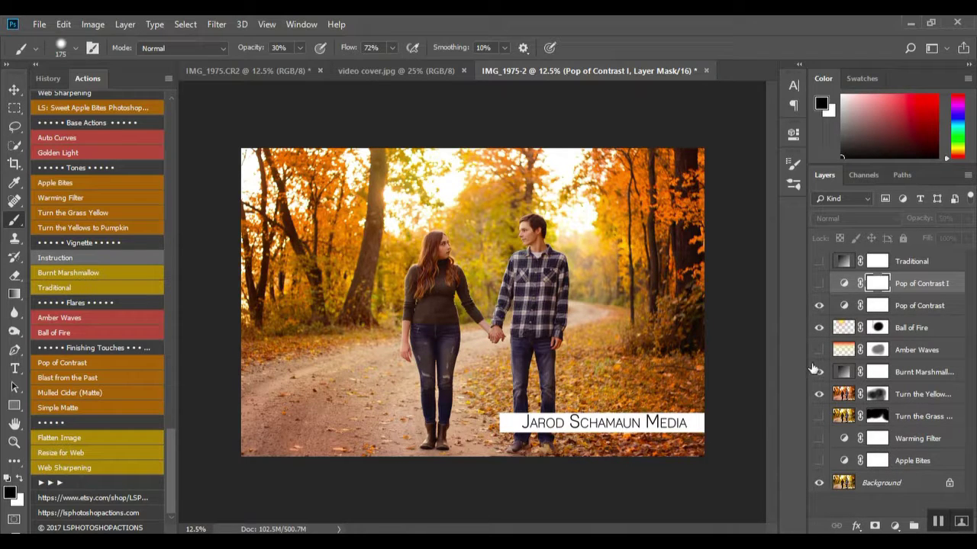
left_click(93, 380)
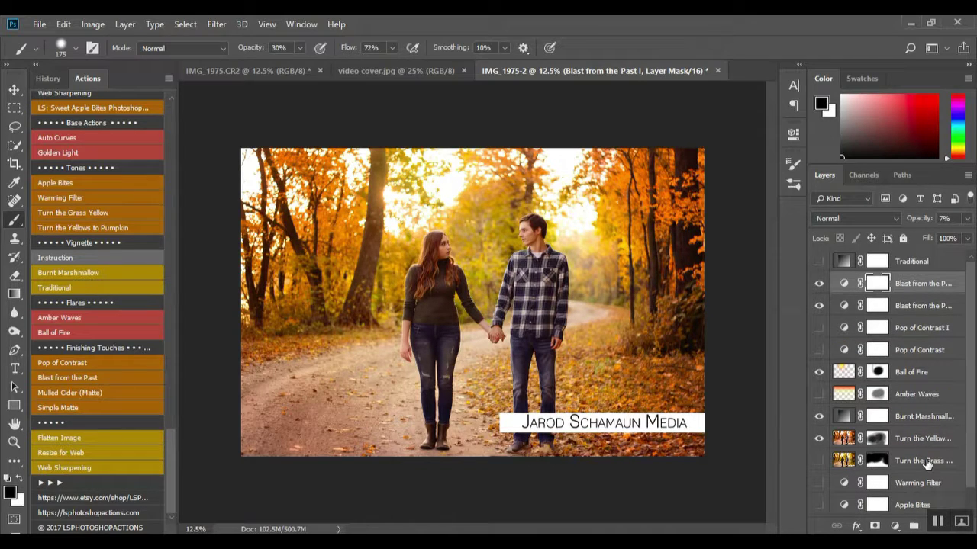
- Toggle the two Blast from the Past layers' visibility, zoom in, and apply Mulled Cider (Matte)
left_click(818, 305)
left_click(819, 285)
key("ctrl+plus")
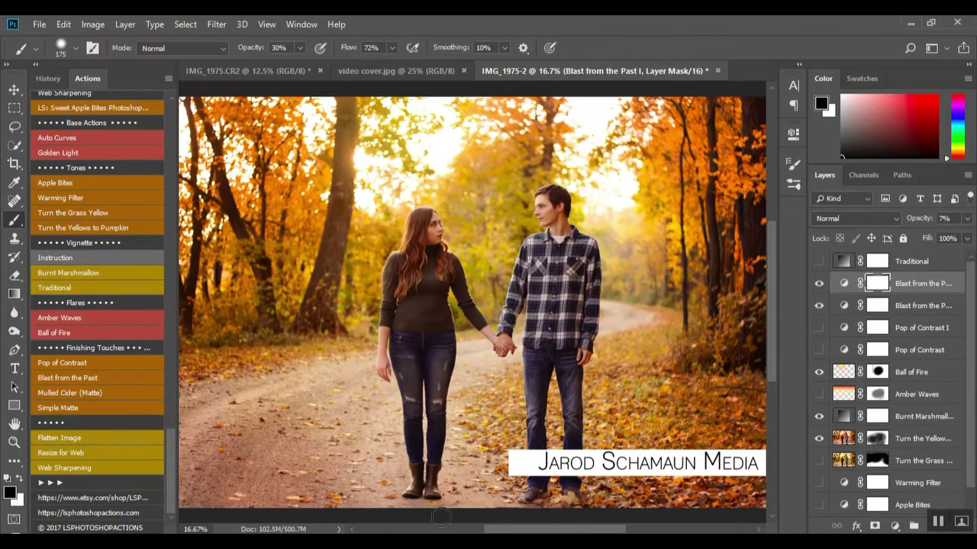
left_click(110, 394)
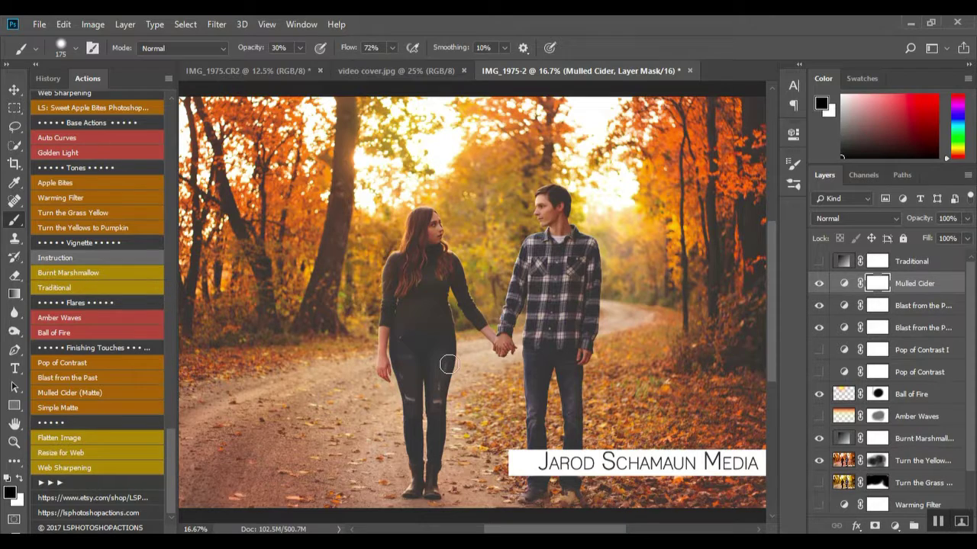
- Mask the Mulled Cider matte off the couple with a 2659 px brush at 60% opacity
left_click_drag(450, 363, 570, 300)
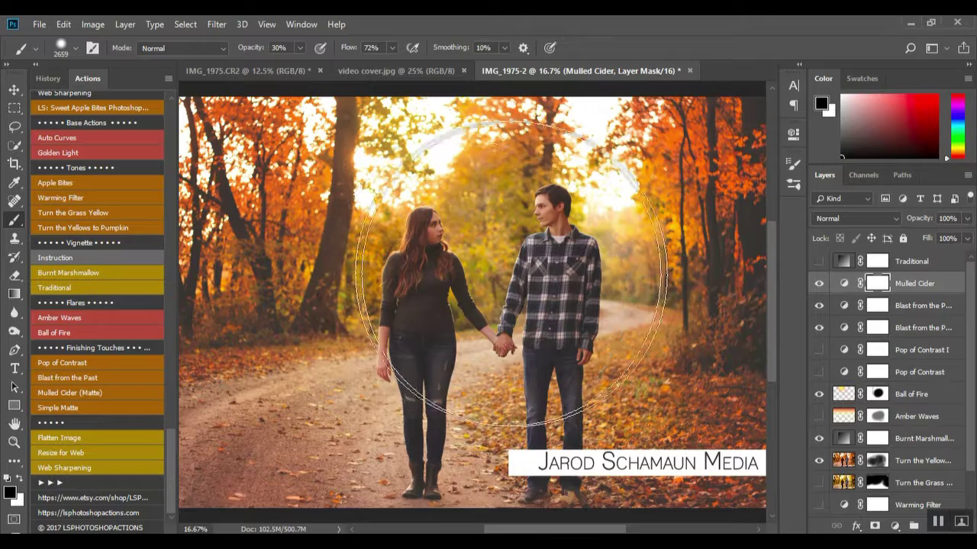
left_click(544, 477)
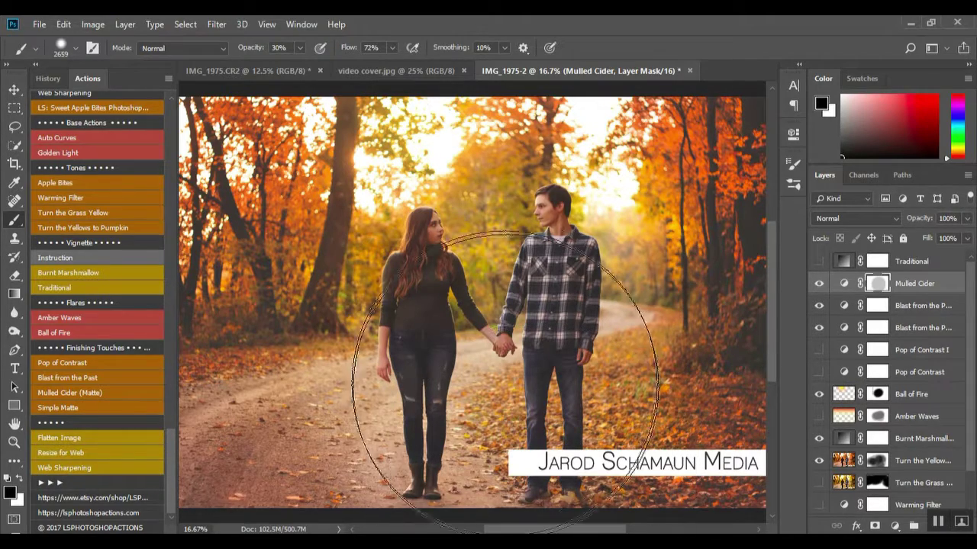
key("6")
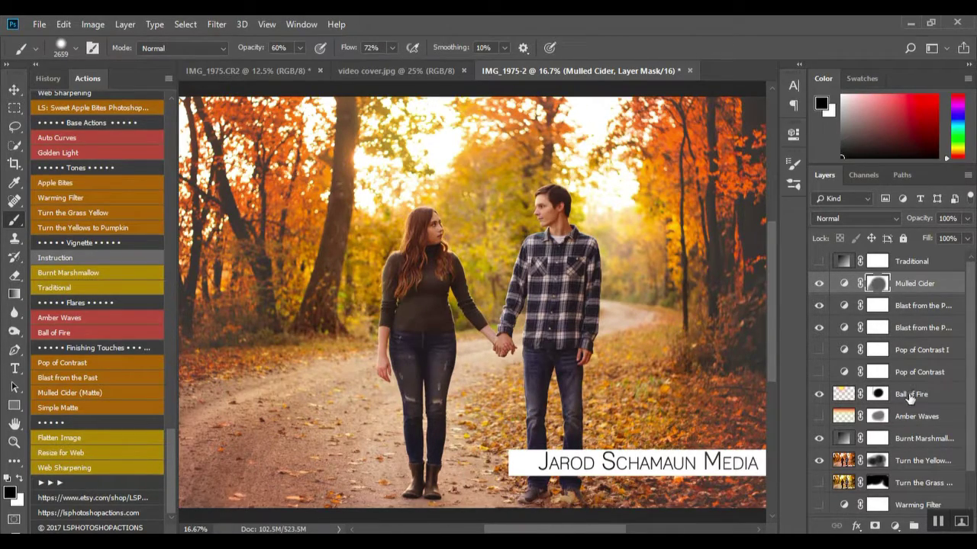
key("ctrl+minus")
- Compare the Mulled Cider layer on and off several times, then leave it hidden
left_click(817, 282)
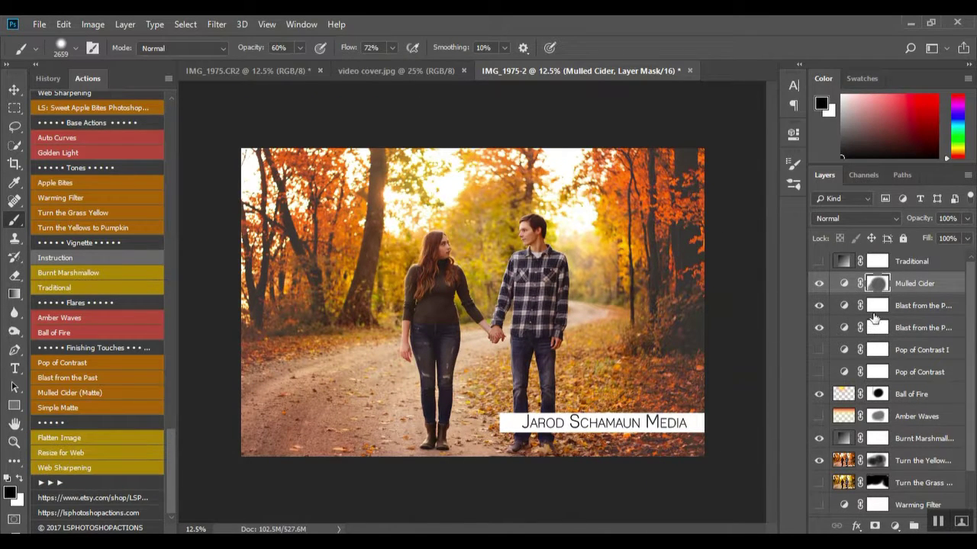
left_click(819, 283)
left_click(817, 286)
left_click(817, 284)
left_click(817, 284)
left_click(817, 288)
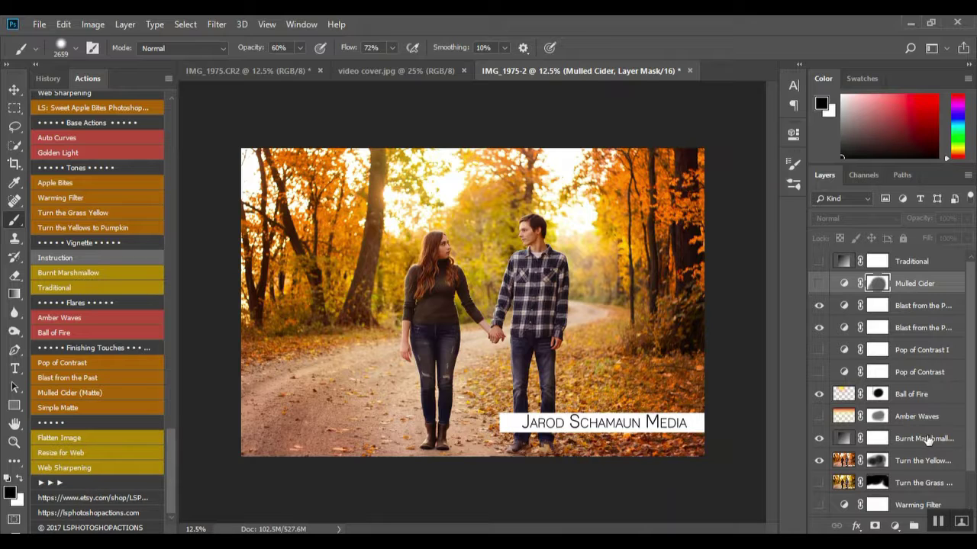
- Create a document from the current history state, then close the Duplicate State document without saving
left_click(48, 78)
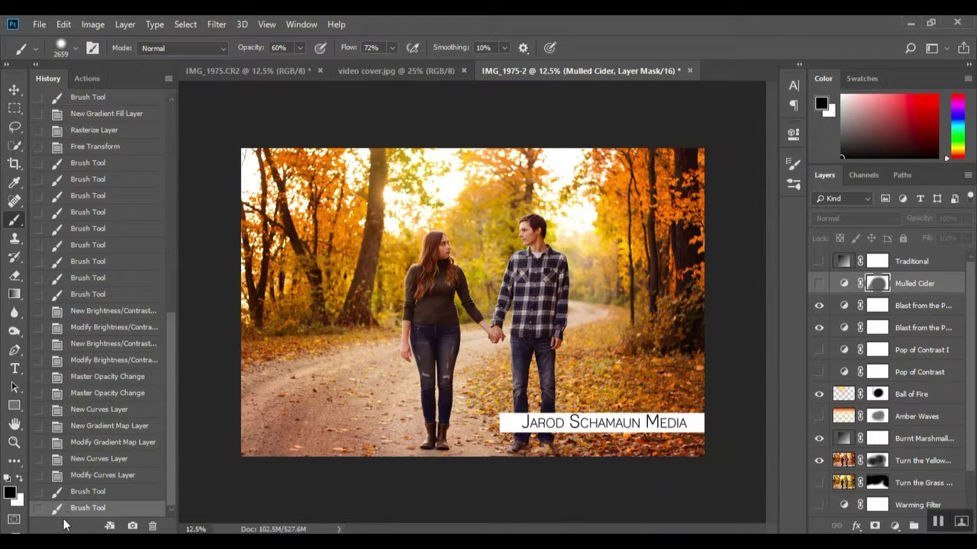
left_click(109, 526)
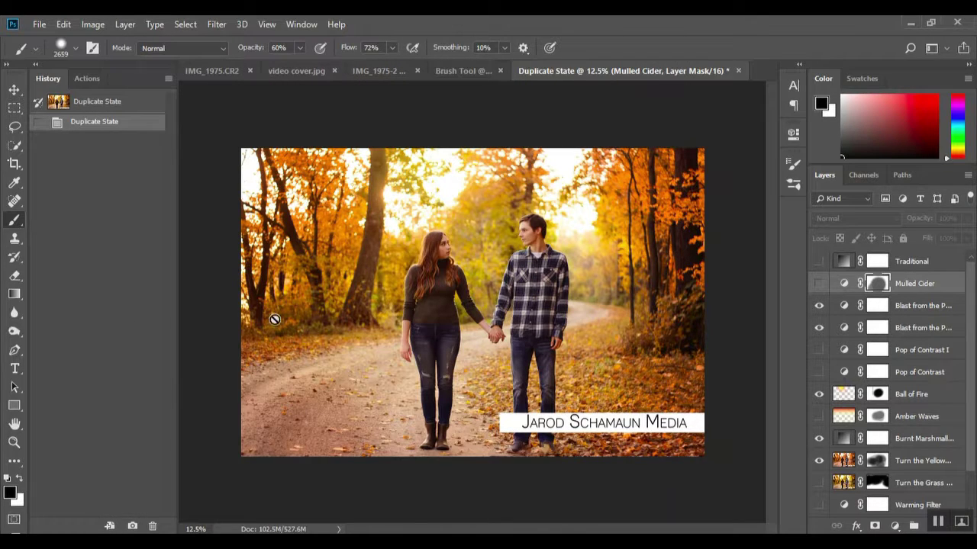
left_click(739, 71)
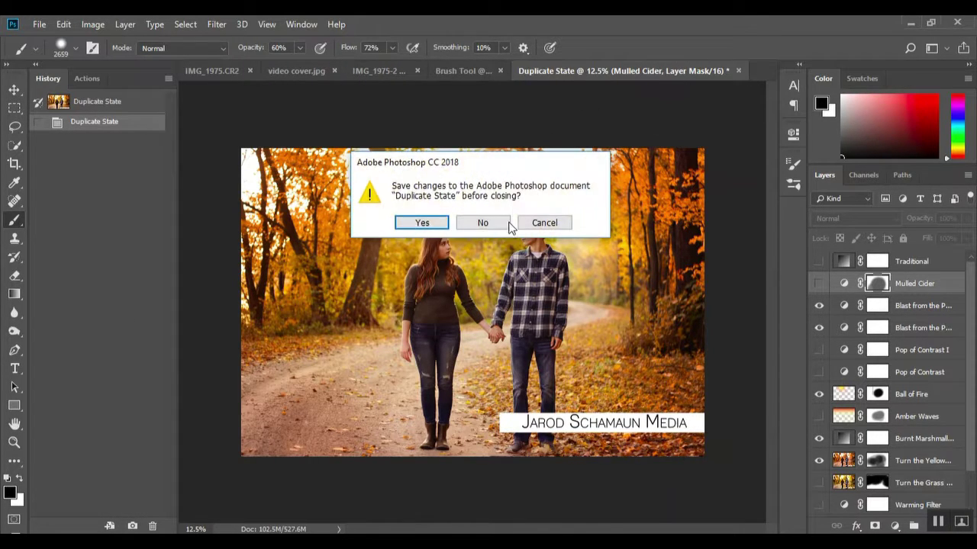
left_click(550, 219)
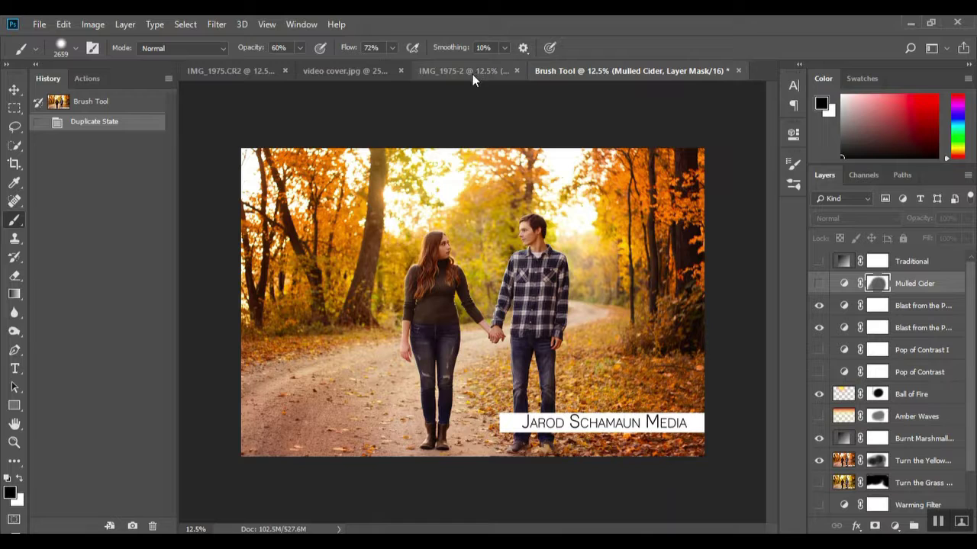
- Return to IMG_1975-2 and close the Brush Tool snapshot document without saving
left_click(465, 71)
scroll(147, 511, "down", 5)
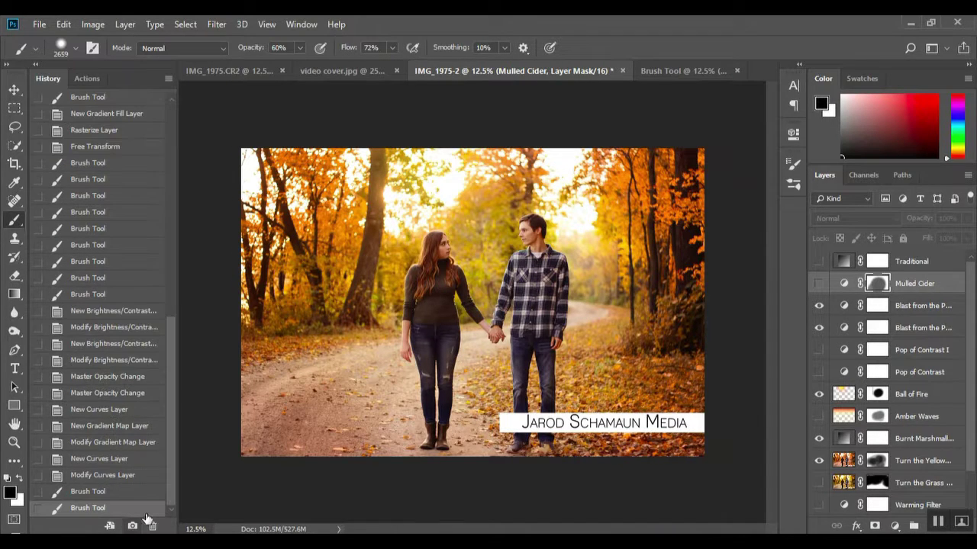
left_click(737, 70)
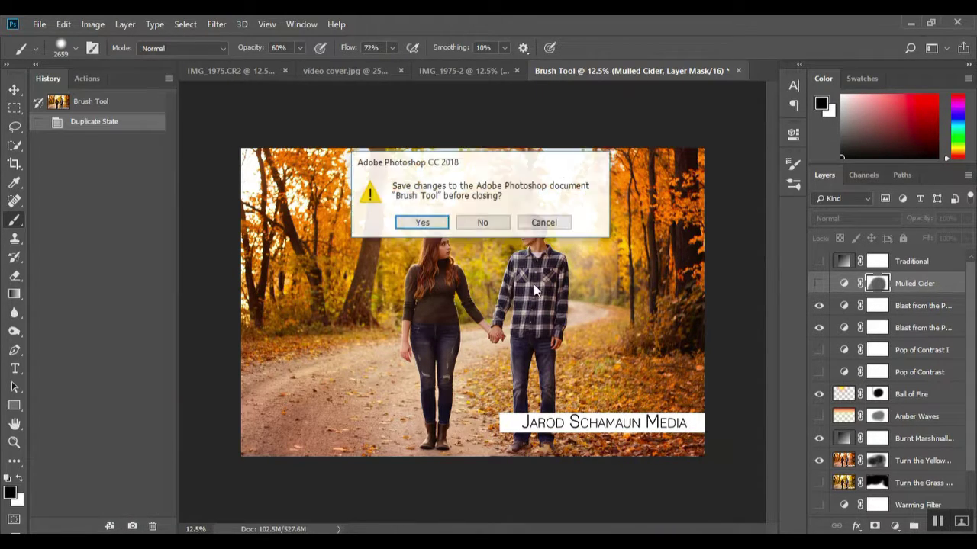
left_click(509, 220)
- Flatten IMG_1975-2 into one Background layer, discarding hidden layers, and fit the photo to screen
left_click(89, 79)
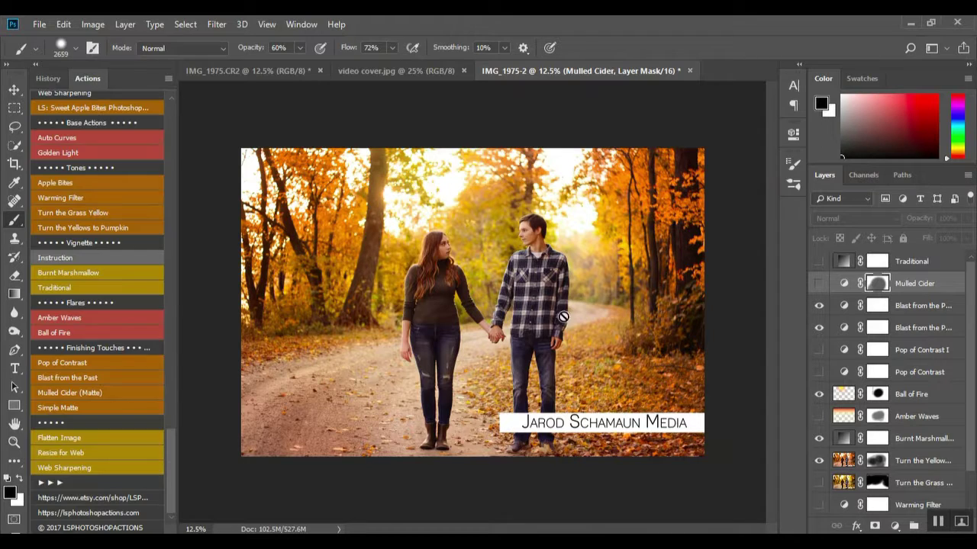
scroll(899, 444, "down", 2)
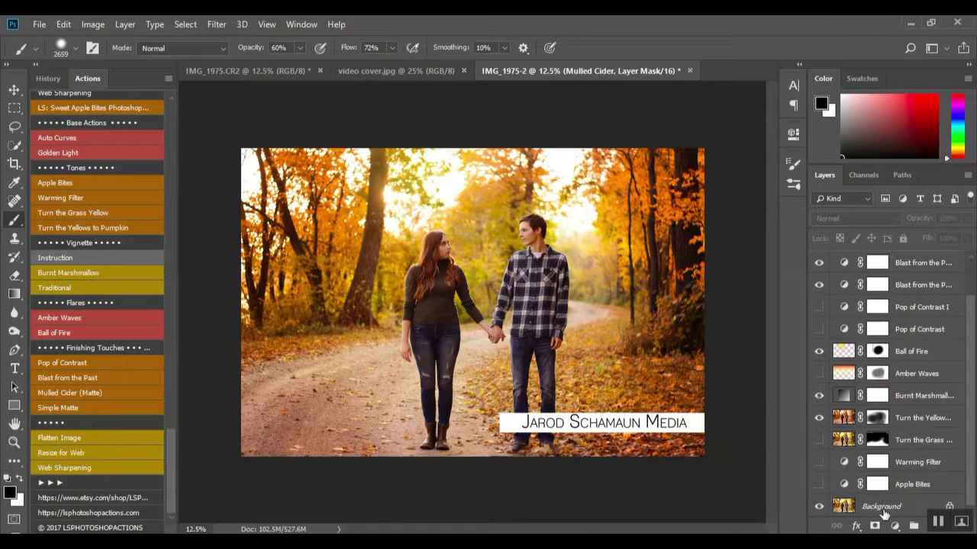
right_click(896, 510)
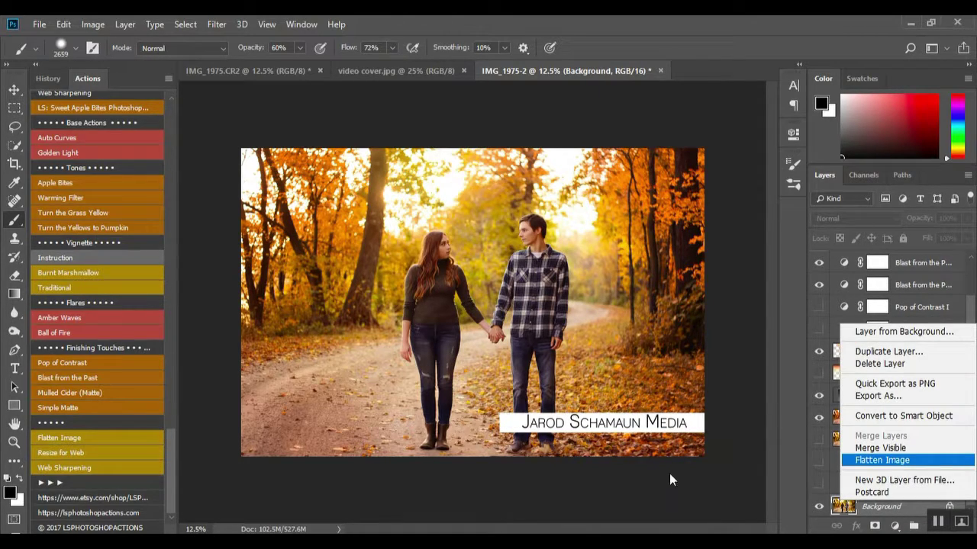
left_click(882, 460)
left_click(420, 222)
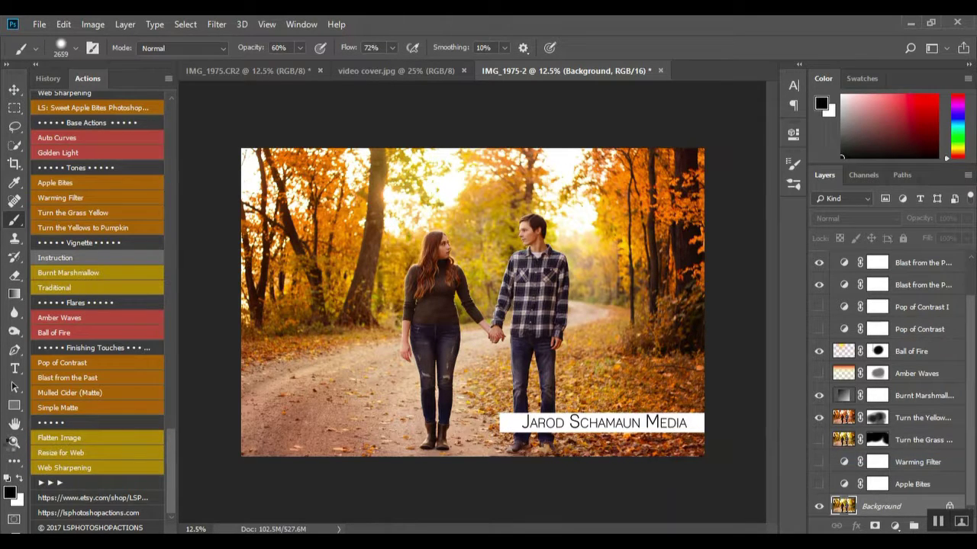
left_click(14, 442)
left_click(385, 48)
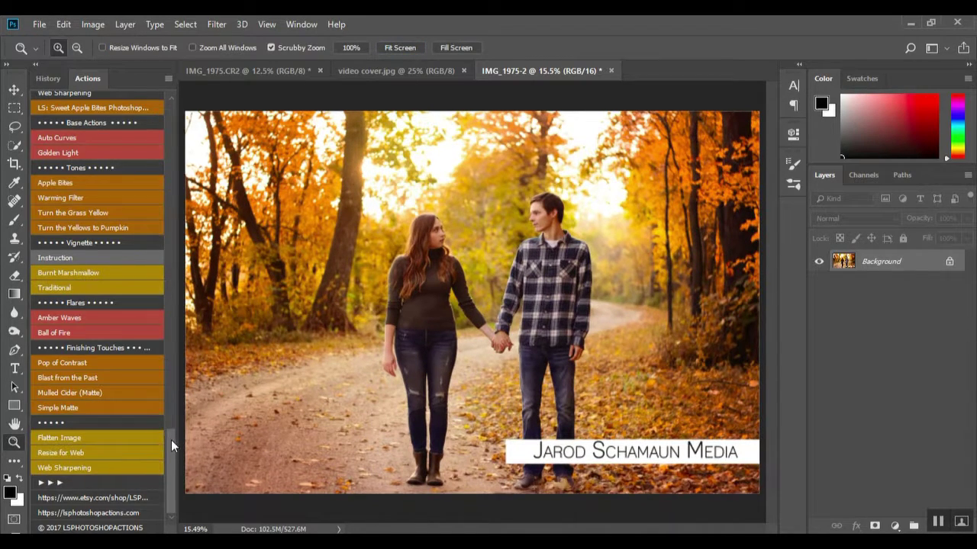
- Play the LS La Touche Finale action with an 8-pixel High Pass radius and view the whole photo
left_click_drag(171, 440, 207, 85)
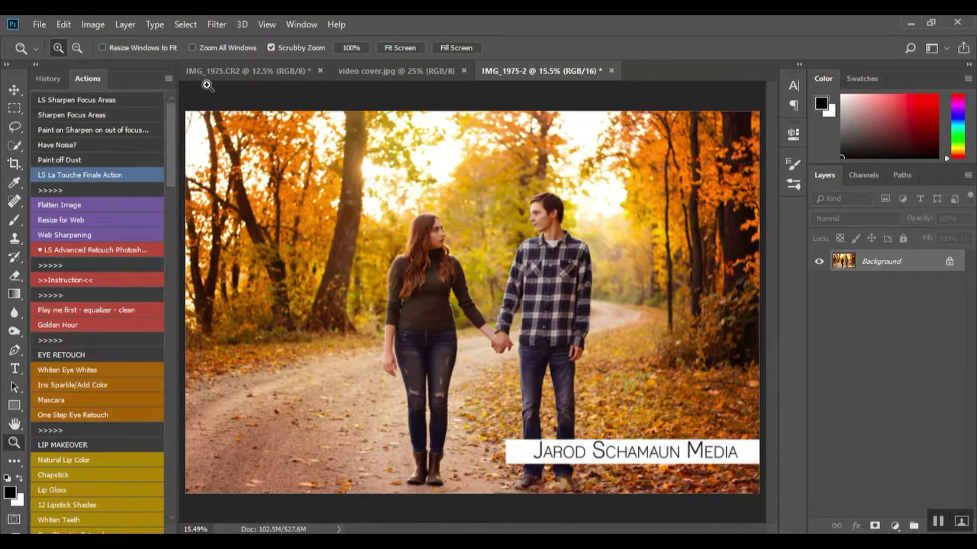
left_click(99, 176)
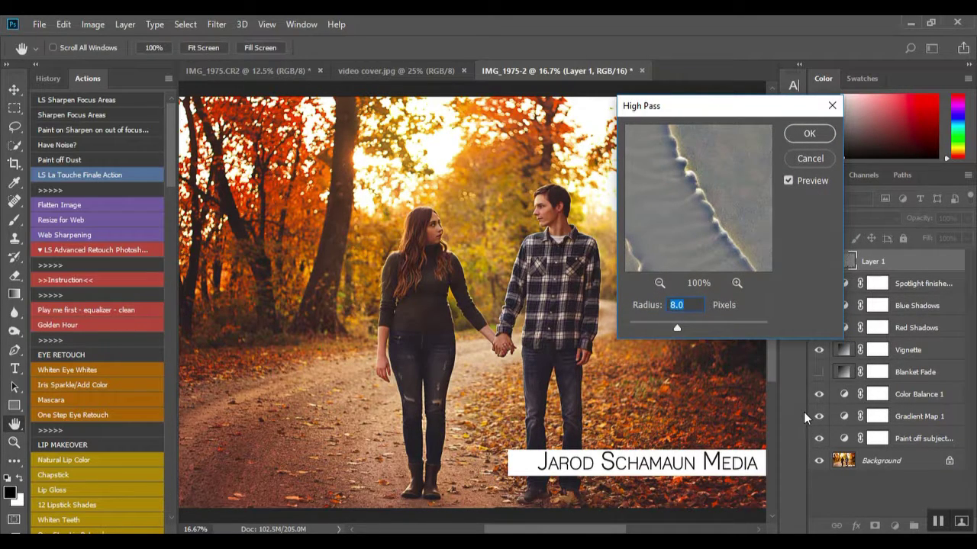
type("8")
key("Return")
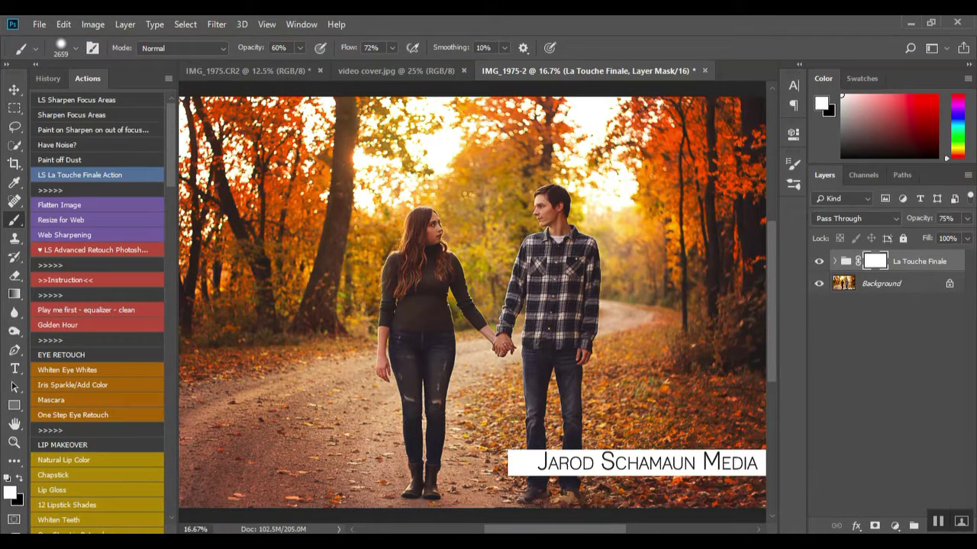
key("ctrl+minus")
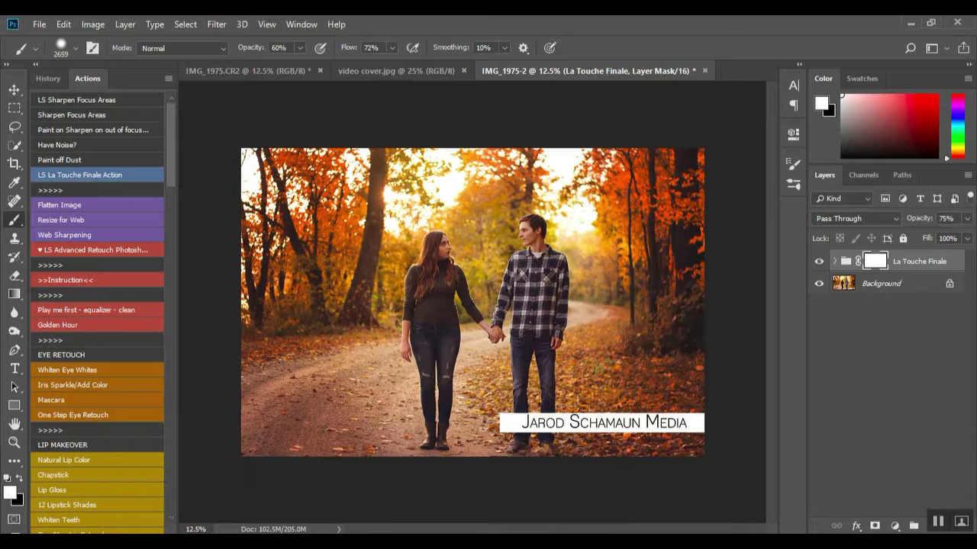
- Expand La Touche Finale, select the Spotlight finisher mask, and make black the painting colour
left_click(835, 262)
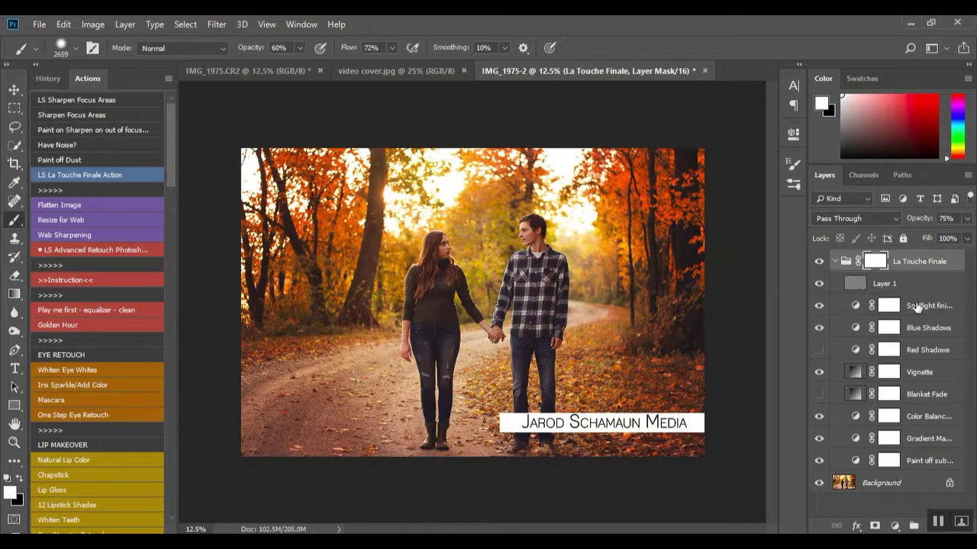
left_click(886, 306)
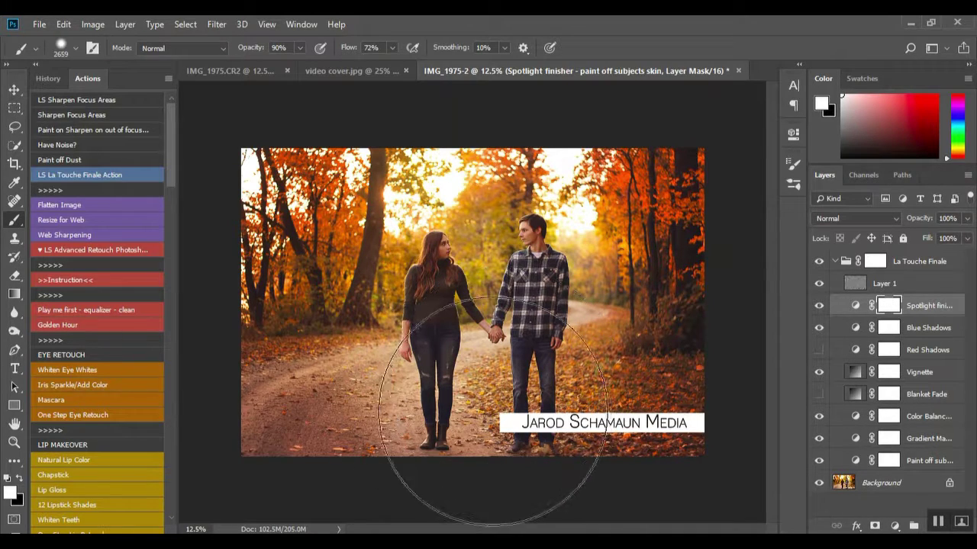
key("x")
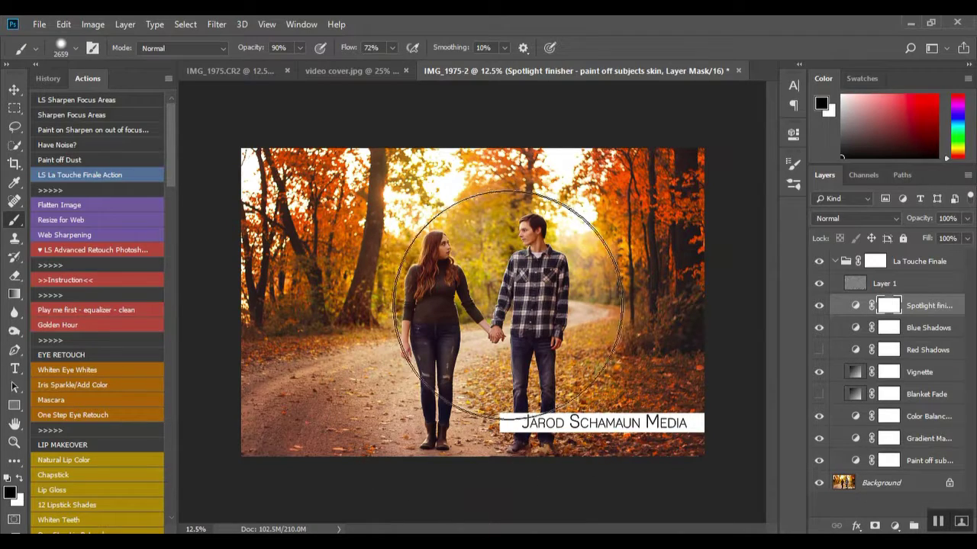
- Paint black into the Spotlight finisher mask with a smaller brush and compare it on and off
left_click(546, 290)
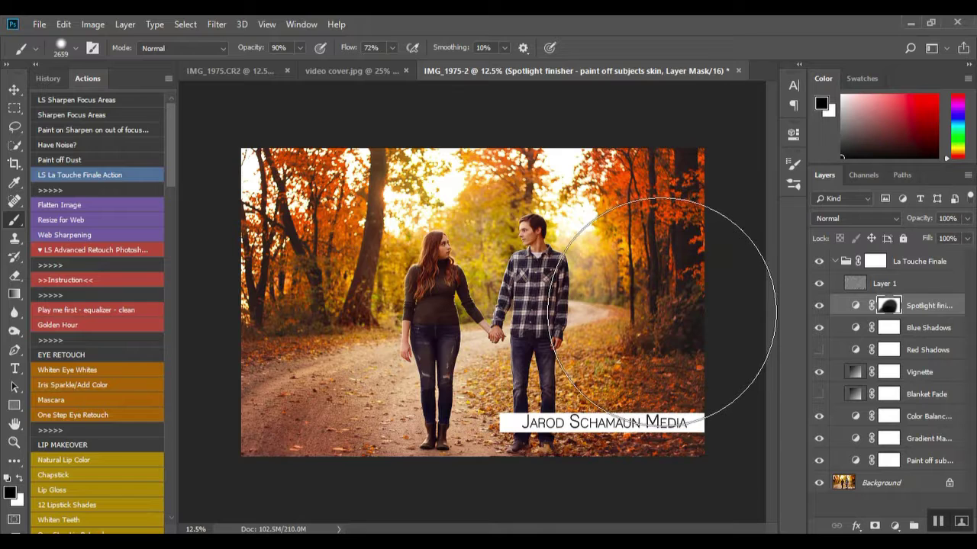
key("bracketleft")
key("bracketleft")
key("bracketleft")
key("bracketleft")
key("bracketleft")
key("bracketleft")
key("bracketleft")
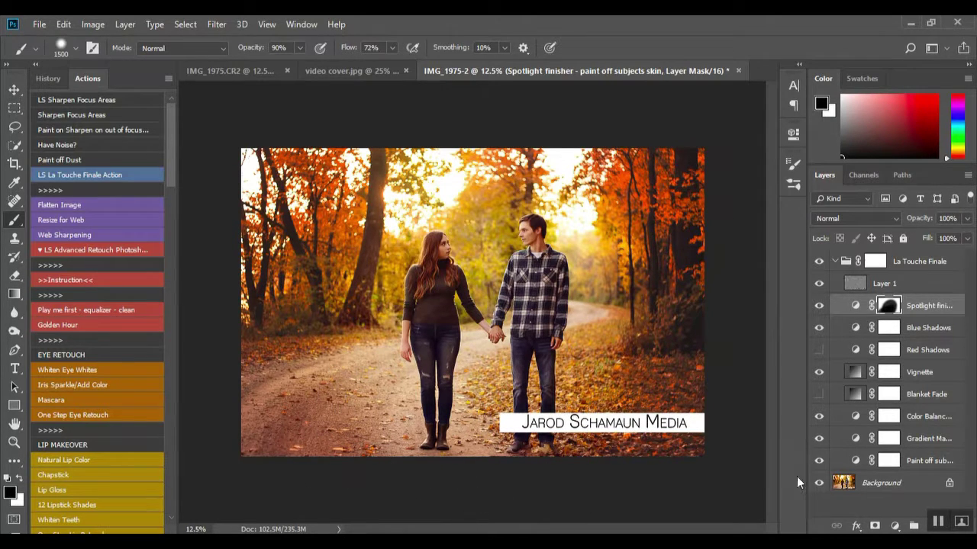
left_click(818, 306)
left_click(819, 306)
- Turn off Red Shadows, inspect Blanket Fade's gradient fill unchanged, and turn Blanket Fade off
left_click(818, 349)
left_click(819, 393)
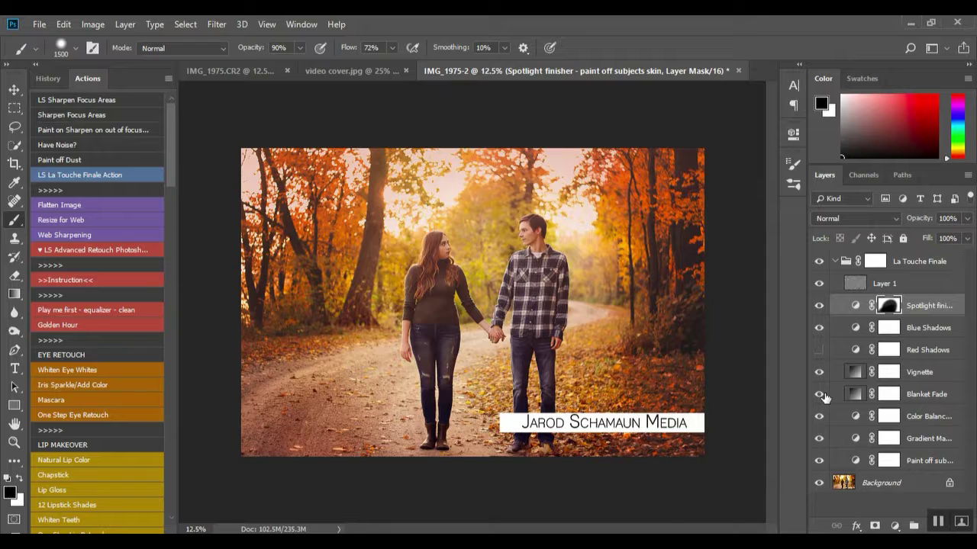
double_click(855, 395)
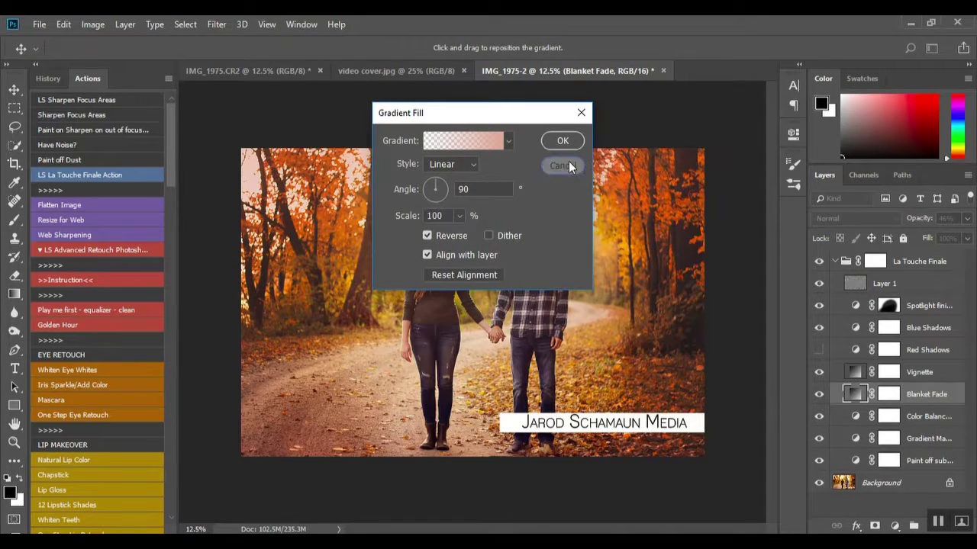
left_click(569, 167)
left_click(818, 394)
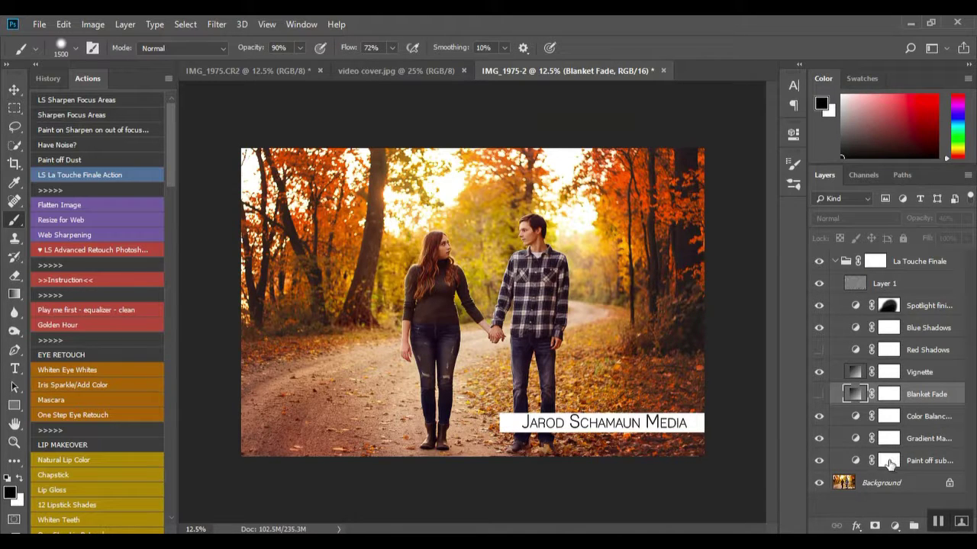
- Zoom in and paint the couple's faces and hands out of the Paint off subjects skin mask with a small brush
left_click(889, 460)
key("ctrl+plus")
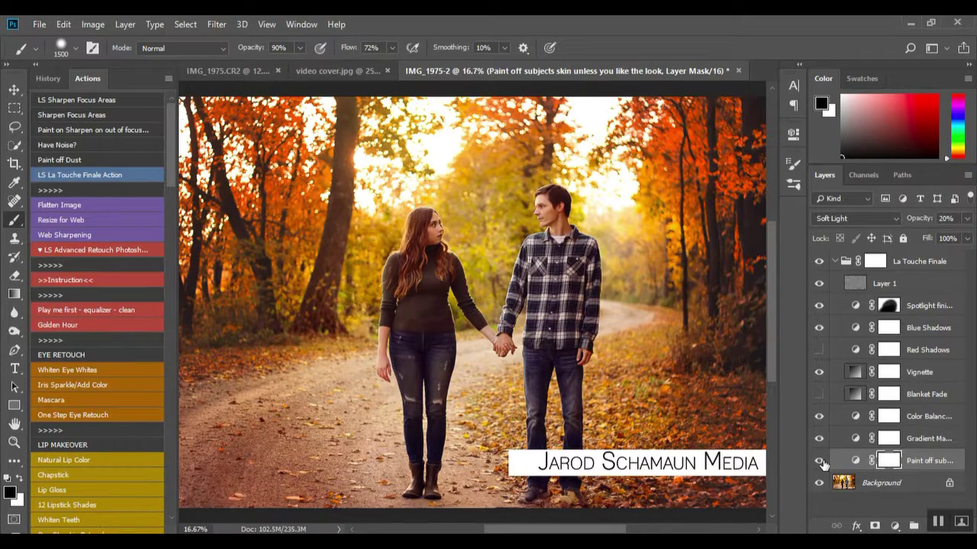
key("ctrl+plus")
key("ctrl+plus")
key("bracketleft")
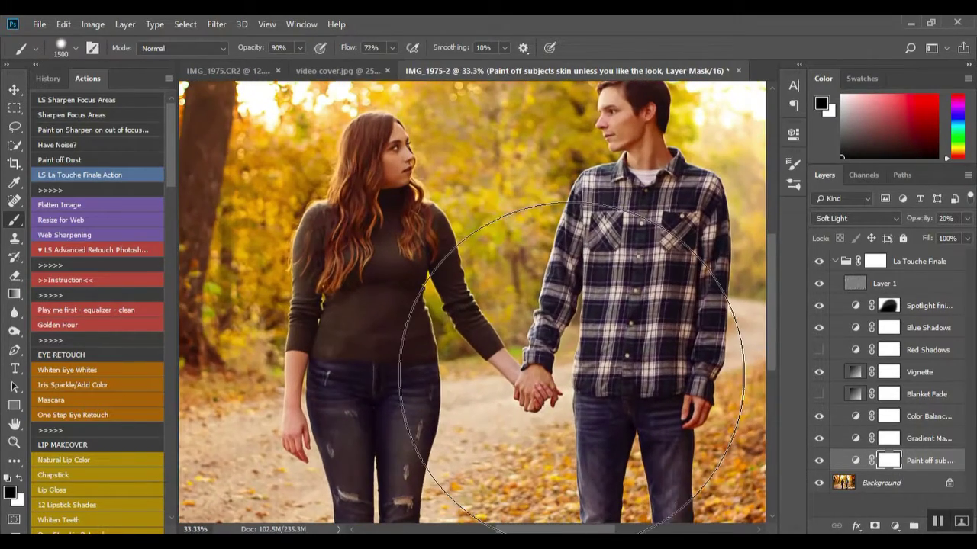
key("bracketleft")
key("bracketleft")
key("bracketleft")
key("bracketleft")
key("bracketleft")
key("bracketleft")
key("bracketleft")
key("bracketleft")
key("bracketleft")
key("bracketleft")
key("bracketleft")
key("bracketleft")
key("bracketleft")
key("bracketleft")
key("bracketleft")
key("bracketleft")
key("bracketleft")
key("bracketleft")
key("bracketleft")
key("bracketleft")
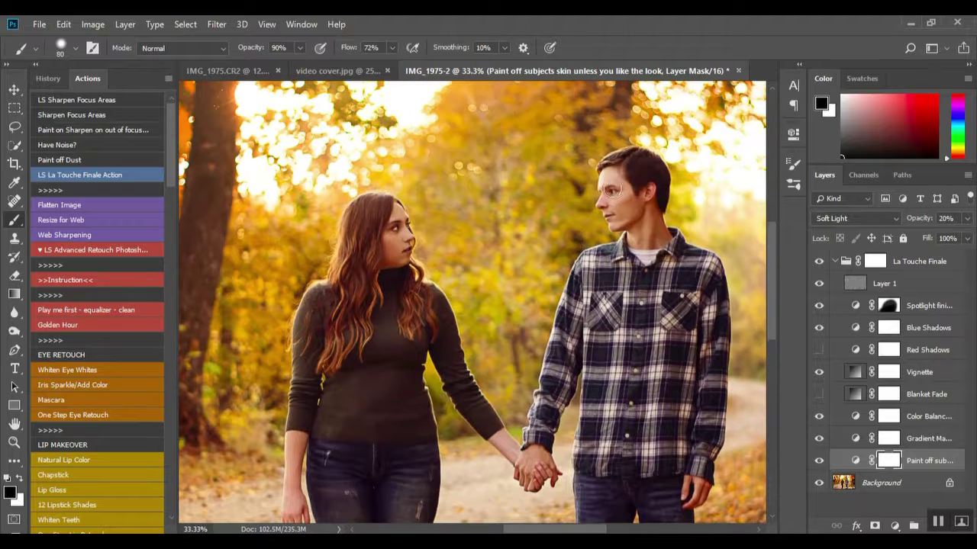
scroll(623, 183, "up", 2)
key("bracketleft")
key("bracketleft")
scroll(281, 457, "down", 3)
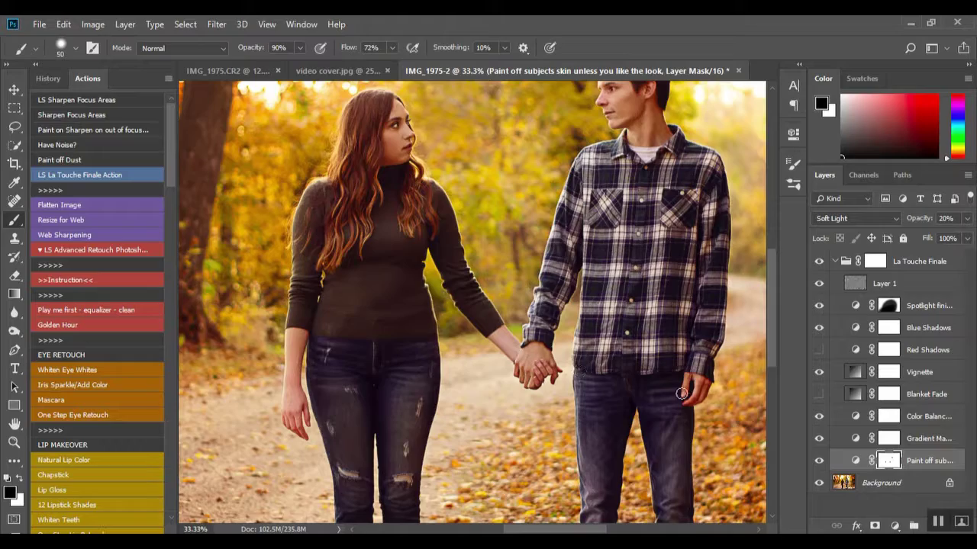
key("ctrl+minus")
key("ctrl+minus")
key("ctrl+minus")
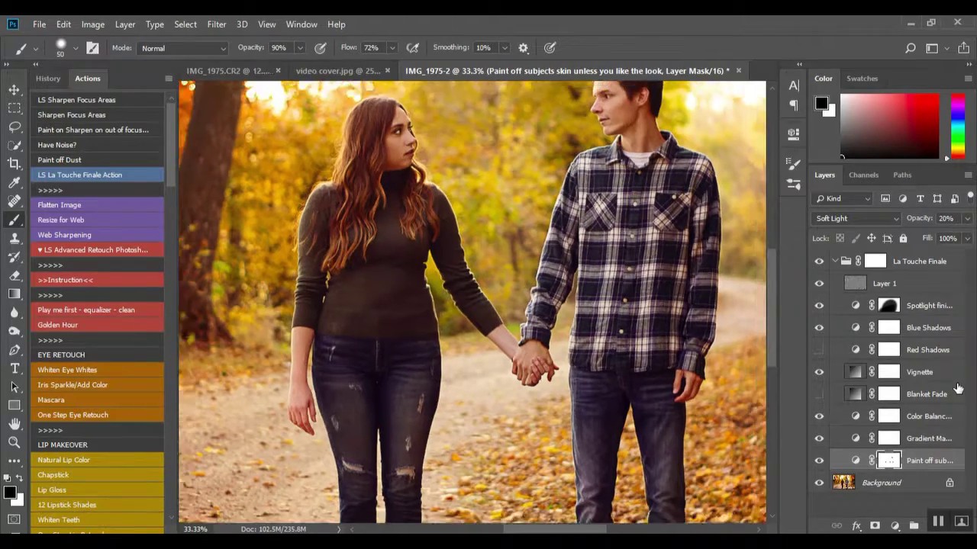
key("ctrl+plus")
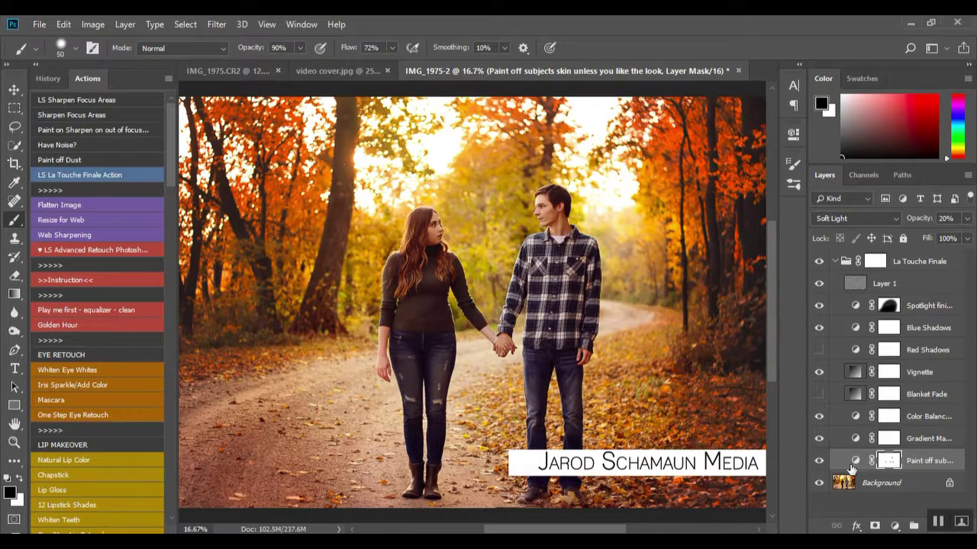
- Collapse La Touche Finale, compare it on and off, and lower its opacity to 60%
left_click(835, 262)
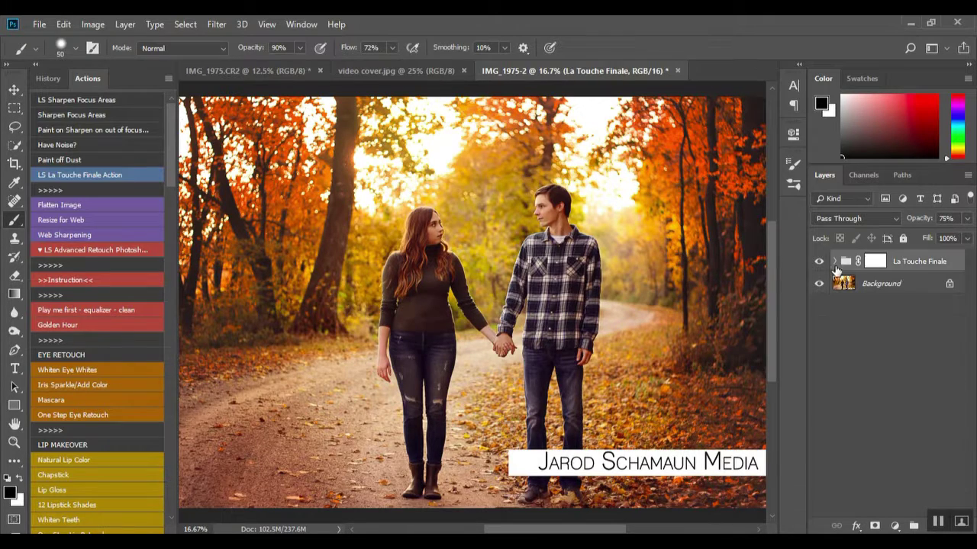
left_click(818, 261)
left_click(818, 262)
left_click(819, 262)
left_click(819, 262)
left_click(949, 219)
type("60")
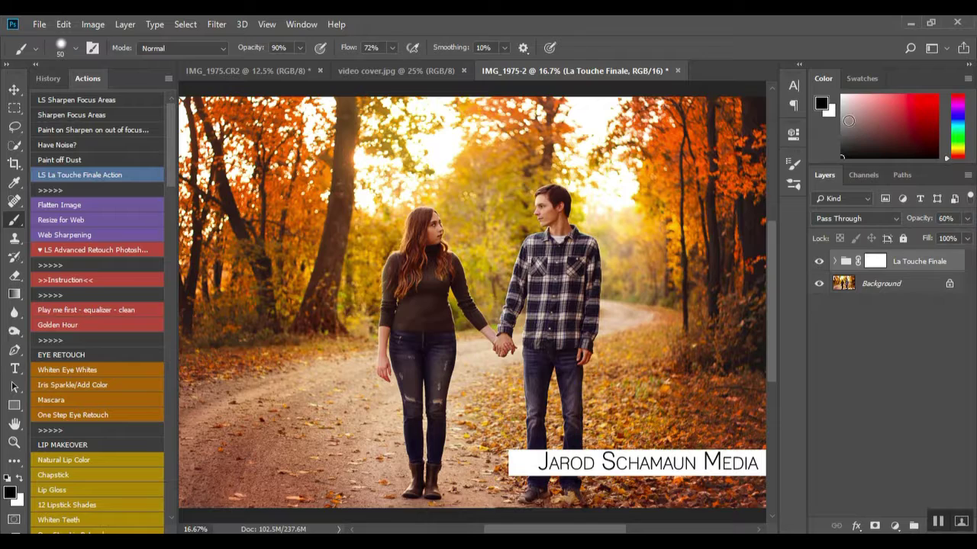
left_click(819, 262)
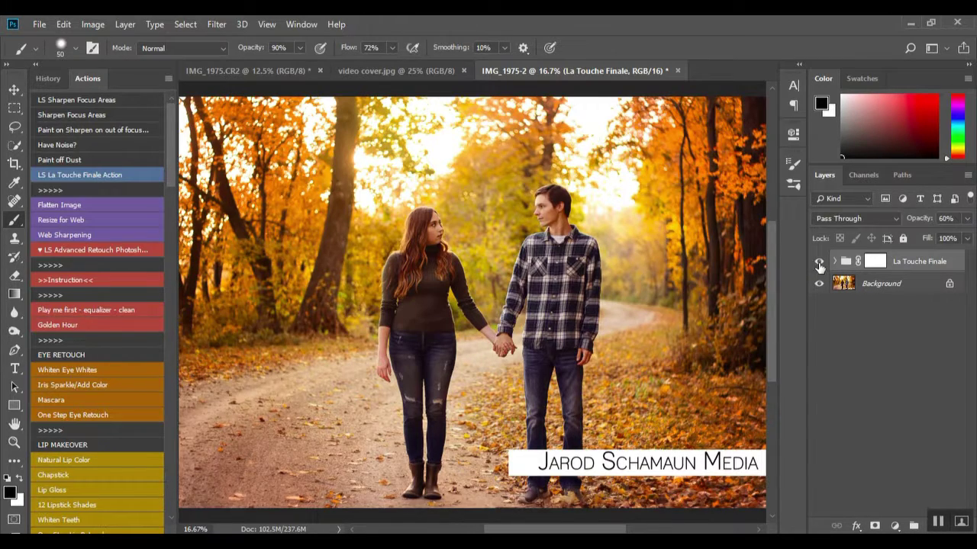
left_click(819, 262)
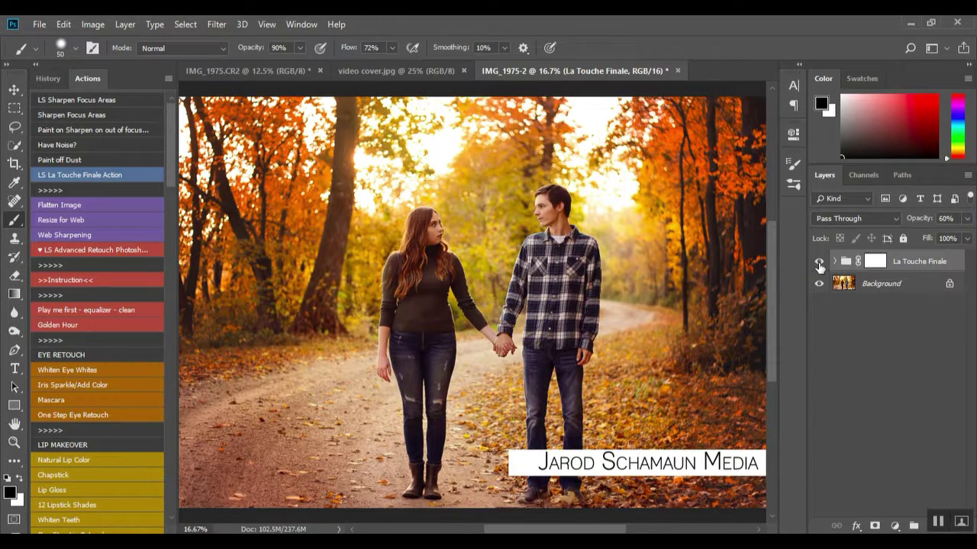
- Add a Curves adjustment layer with the curve lifted slightly to brighten the image
left_click(901, 528)
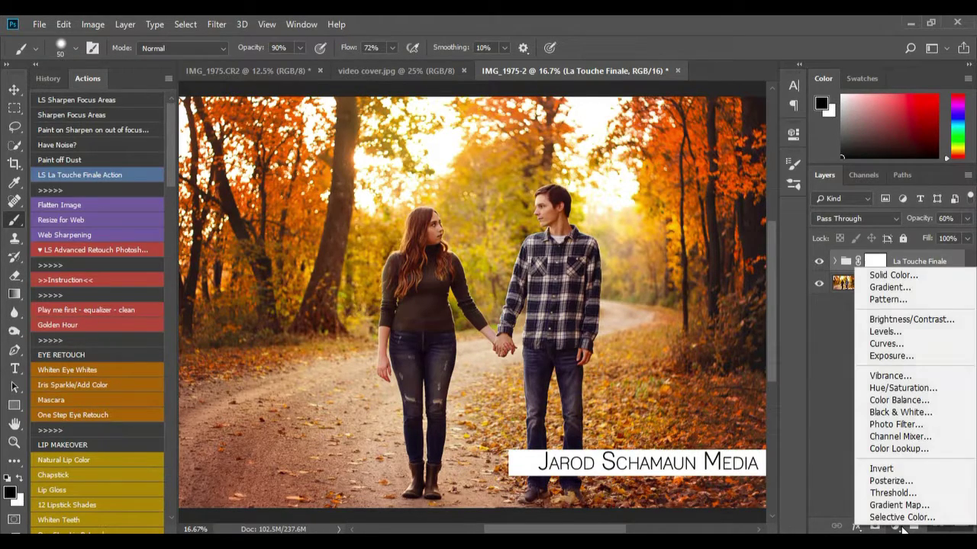
left_click(881, 345)
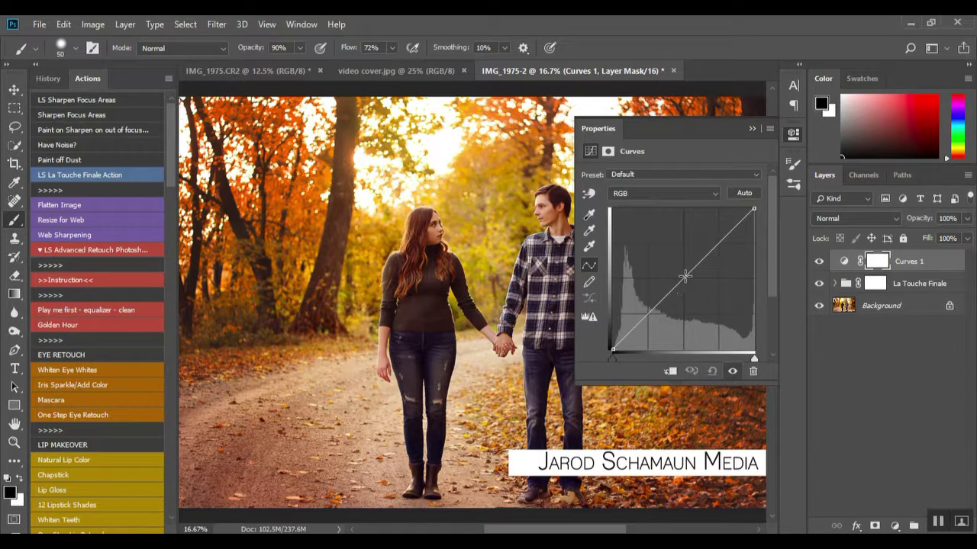
left_click_drag(700, 260, 699, 254)
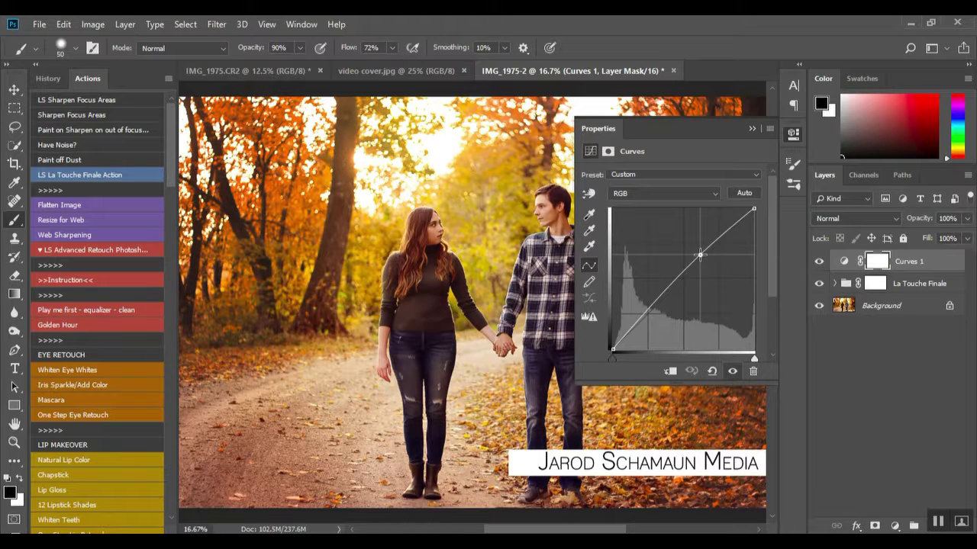
left_click(794, 134)
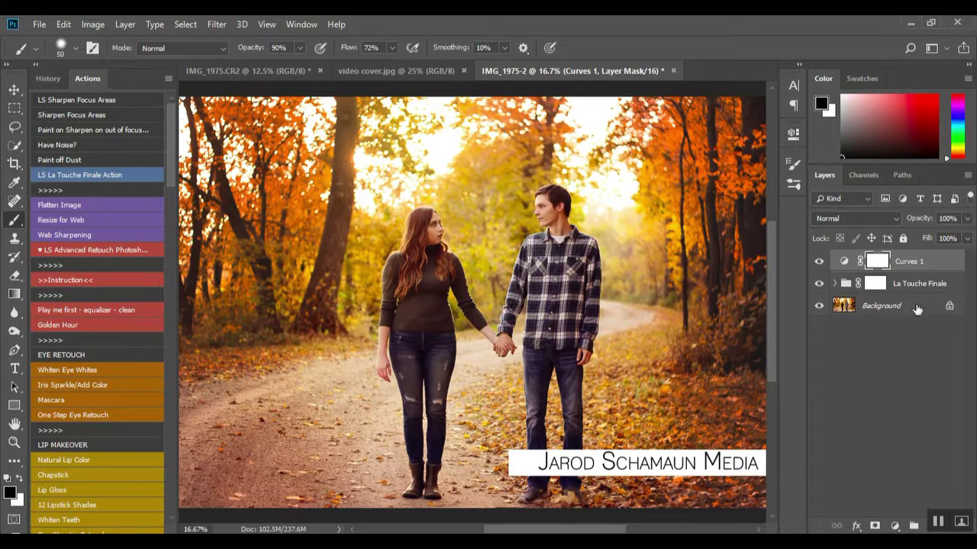
- Invert the Curves mask to black, then paint white once over the couple with a 2486 px brush
key("ctrl+i")
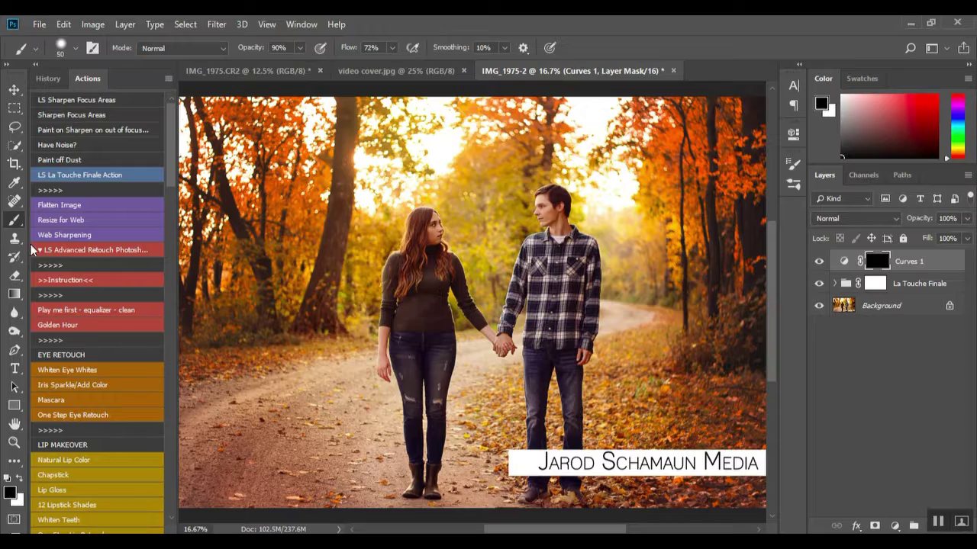
left_click_drag(592, 309, 633, 286)
key("x")
mouse_move(470, 293)
left_mouse_down()
mouse_move(496, 293)
mouse_move(476, 295)
left_mouse_up()
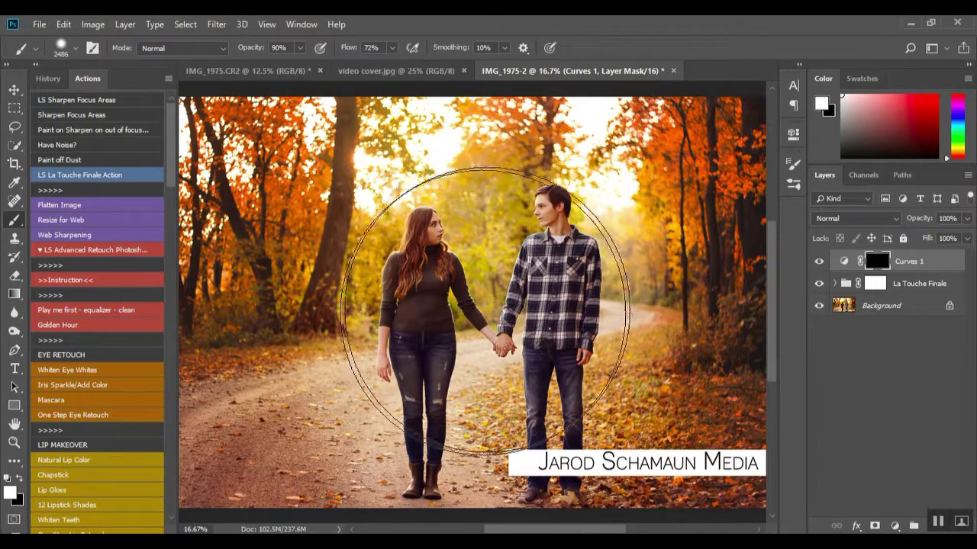
left_click(518, 385)
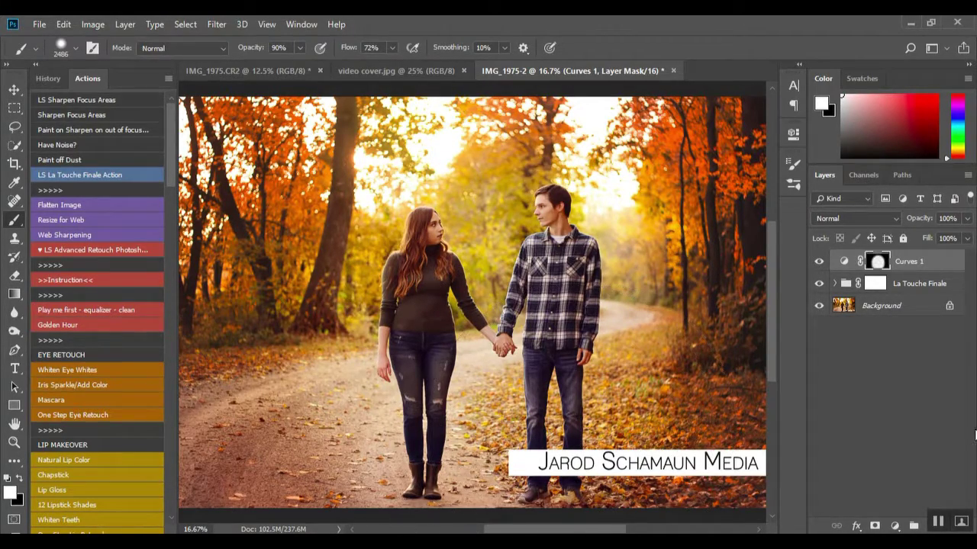
key("ctrl+minus")
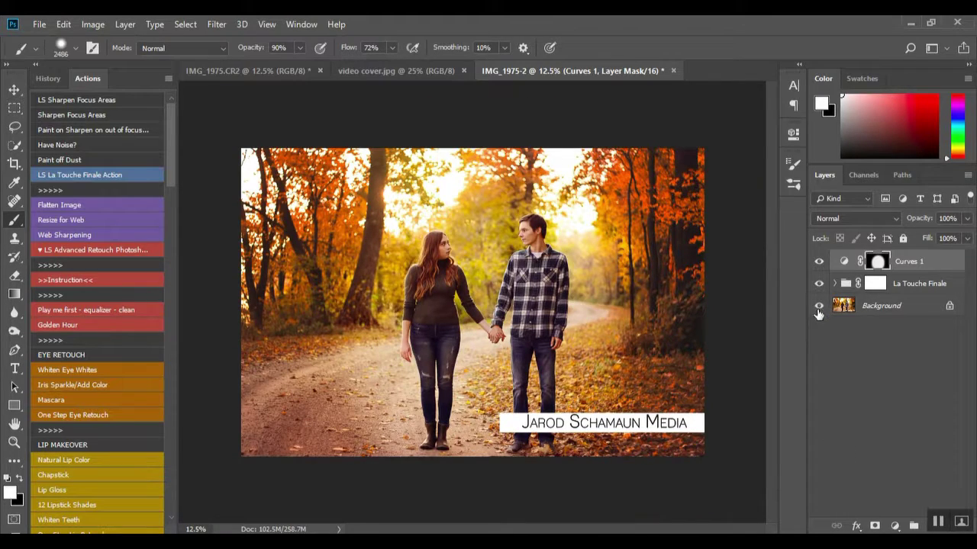
key("ctrl+plus")
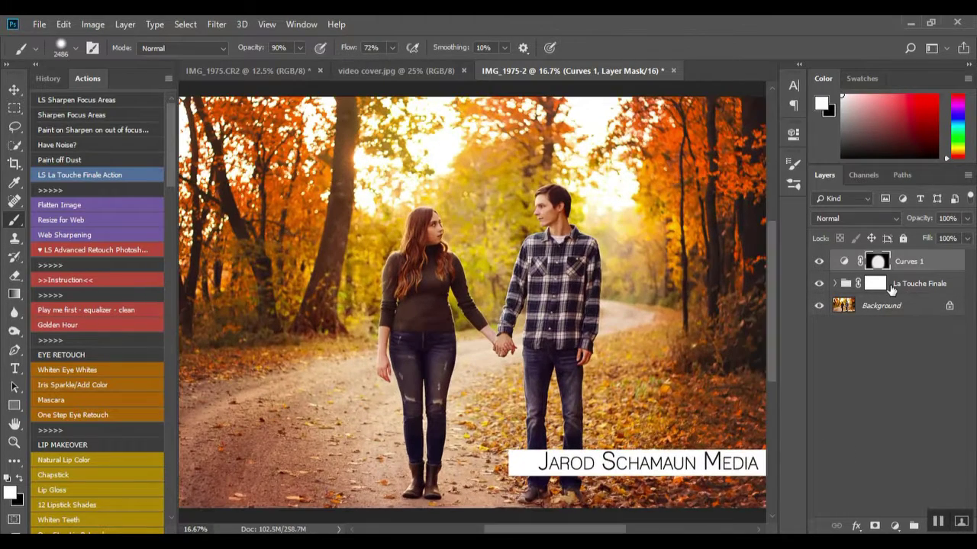
- Compare the Curves 1 spotlight on and off, then set its opacity to 60%
left_click(31, 65)
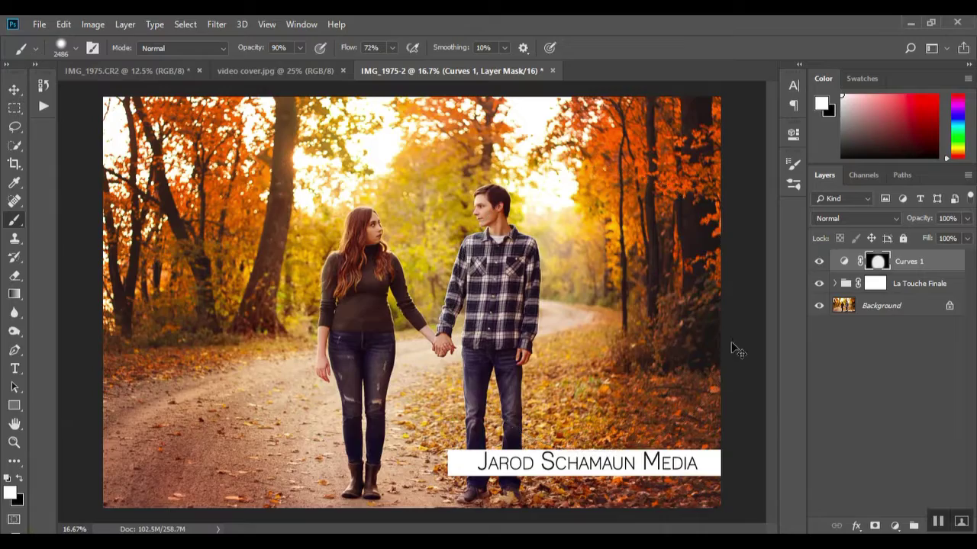
key("ctrl+plus")
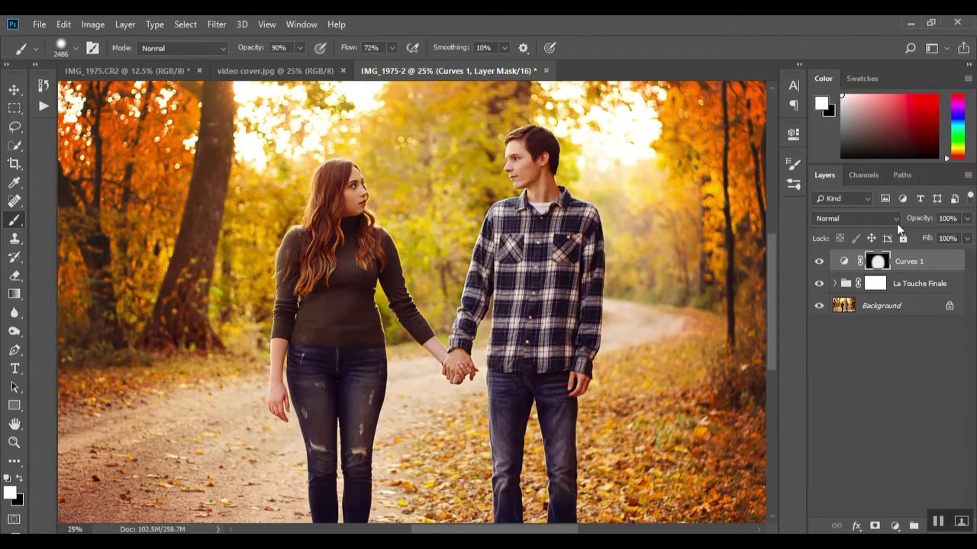
key("ctrl+minus")
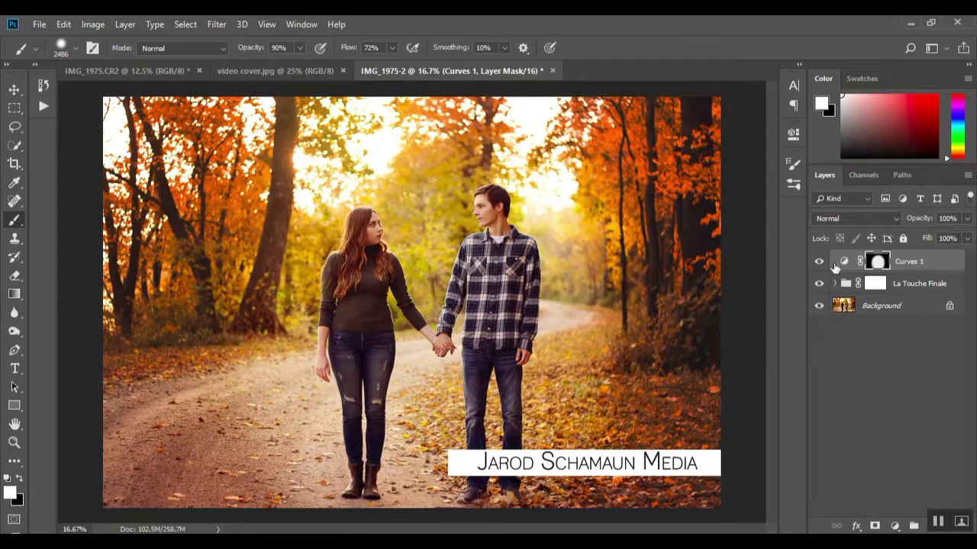
left_click(819, 263)
left_click(819, 263)
left_click(819, 263)
left_click(819, 263)
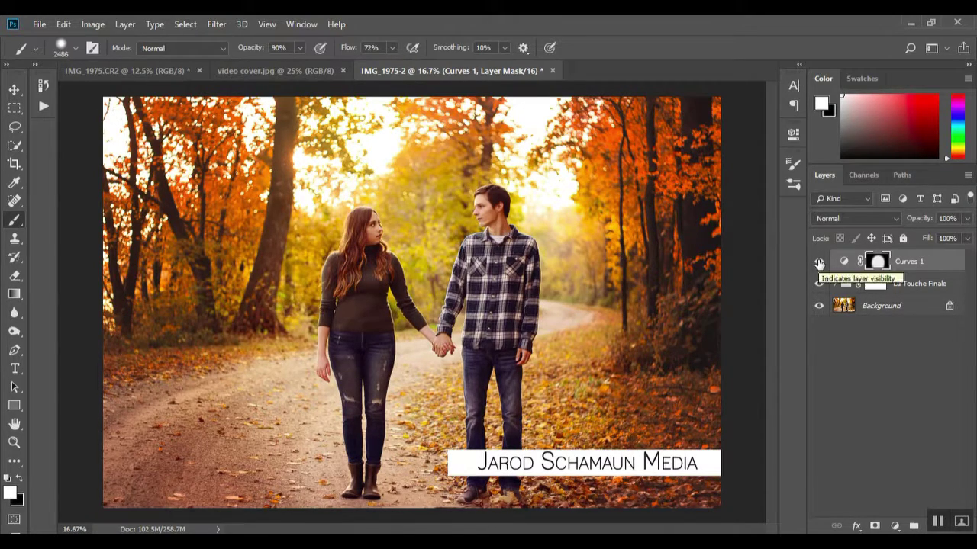
left_click(950, 218)
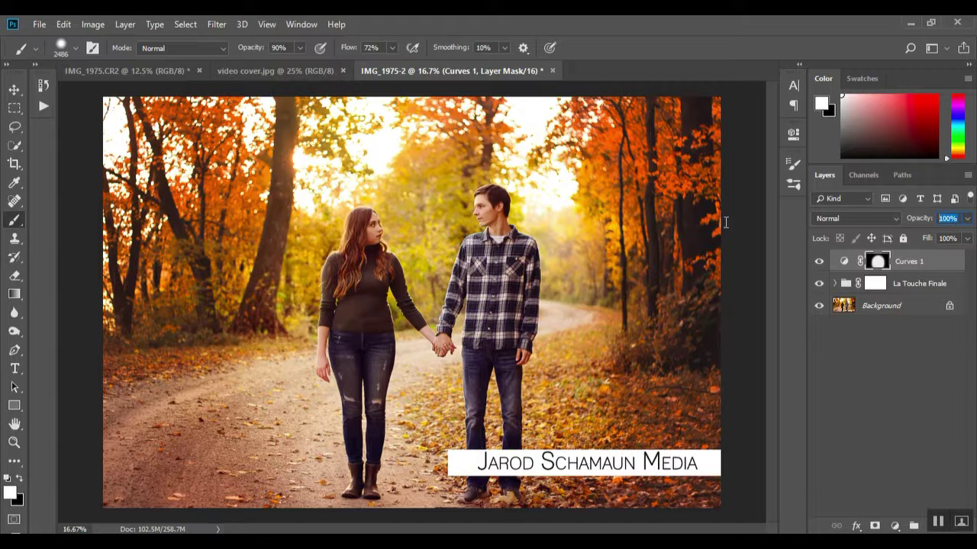
type("60")
key("Return")
- In the History panel, save the current edit as a new snapshot, Snapshot 4
left_click(35, 65)
left_click(54, 83)
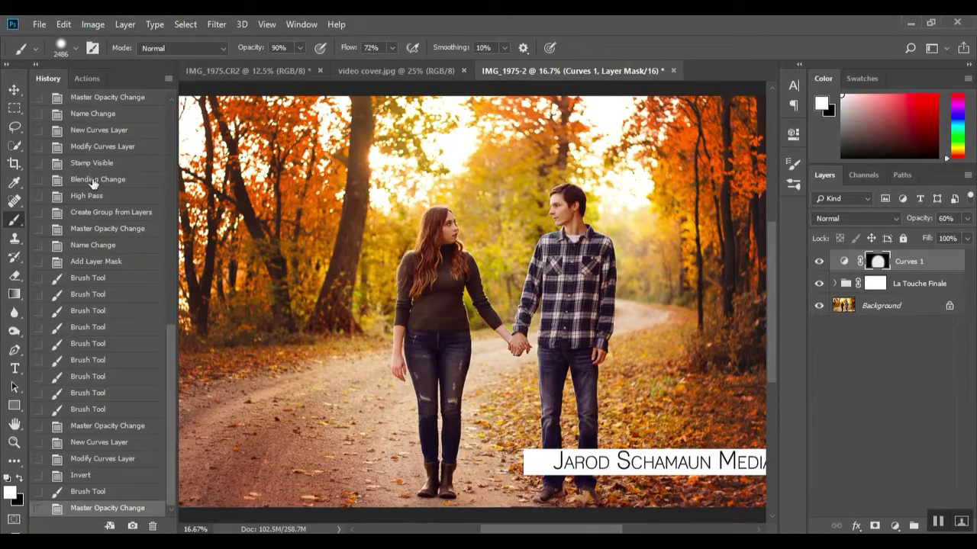
scroll(114, 228, "up", 10)
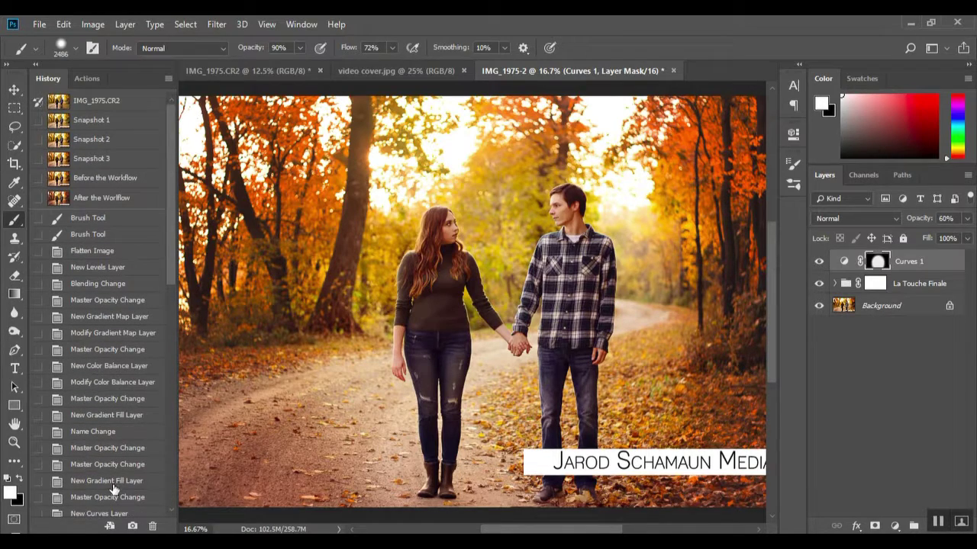
left_click(132, 526)
- Step through the original photo, Snapshots 1, 2 and 3, ending on Before the Workflow
scroll(130, 398, "up", 10)
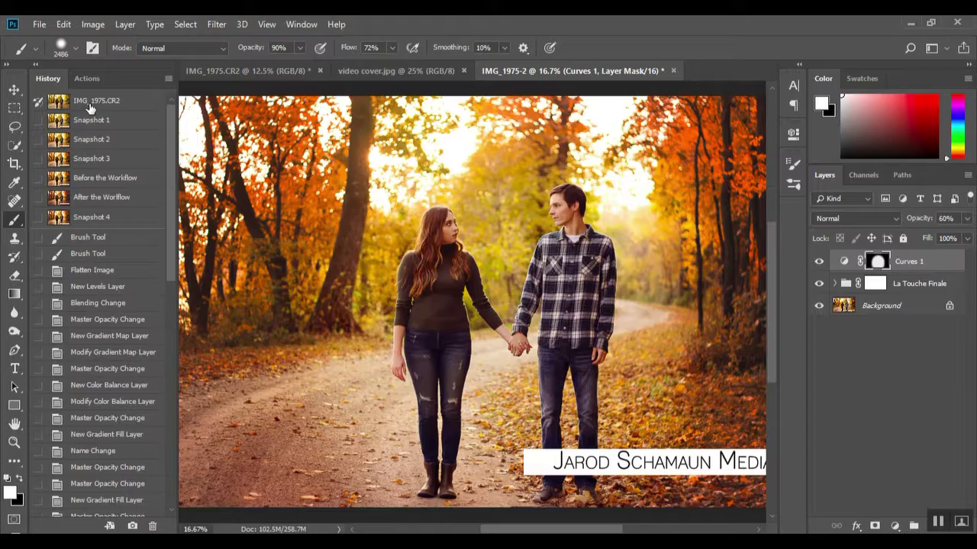
left_click(90, 103)
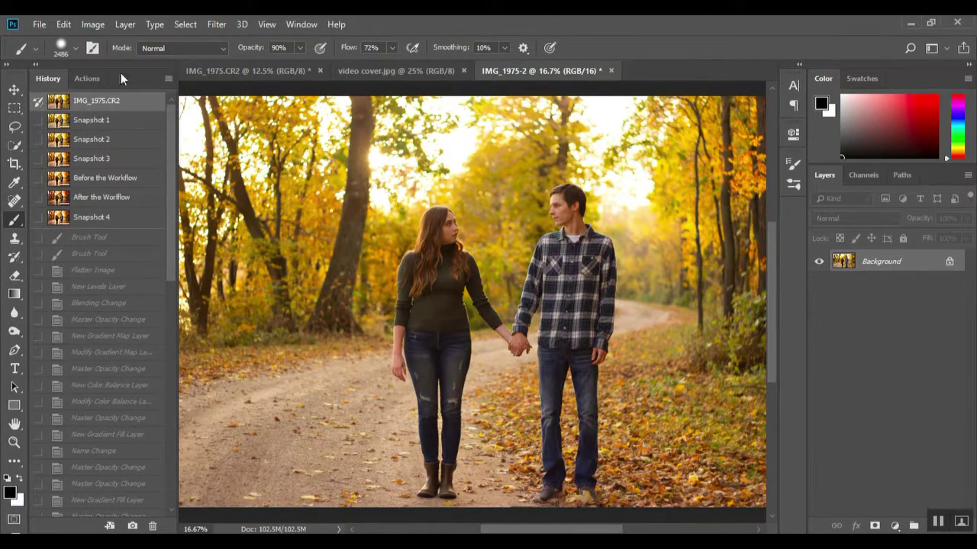
left_click(104, 122)
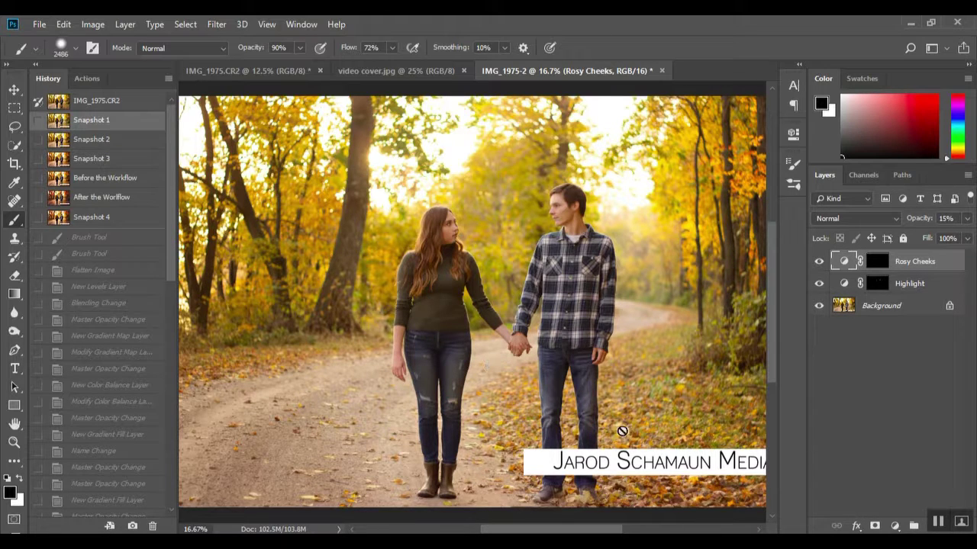
left_click(107, 140)
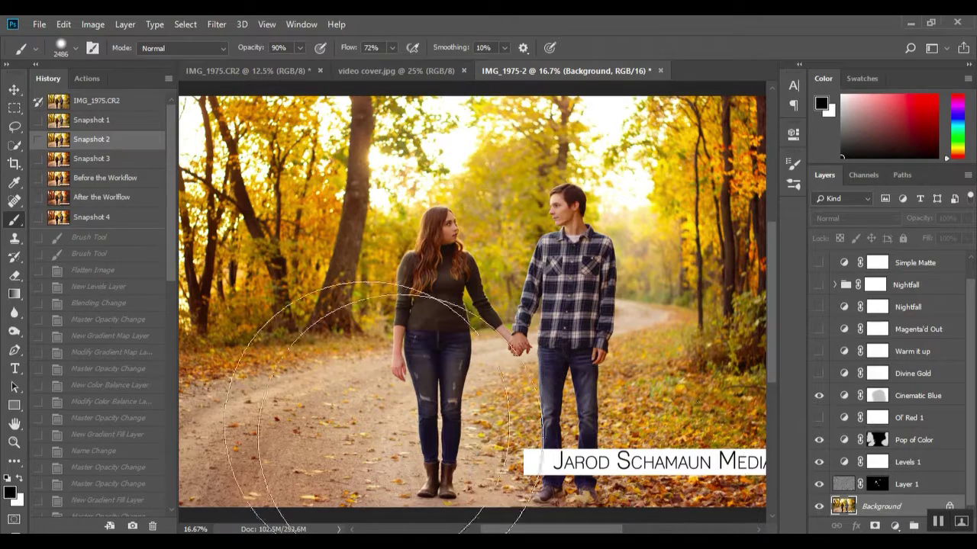
left_click(88, 160)
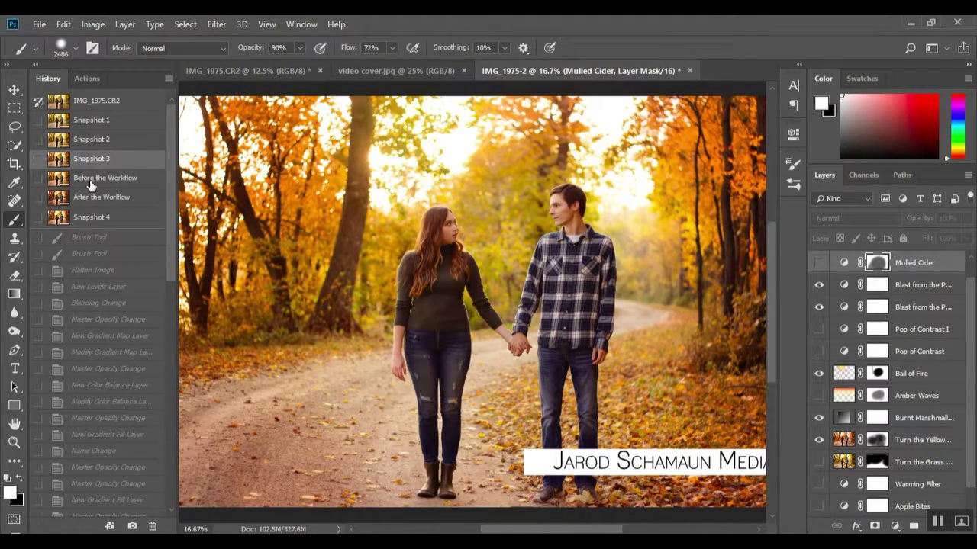
left_click(90, 184)
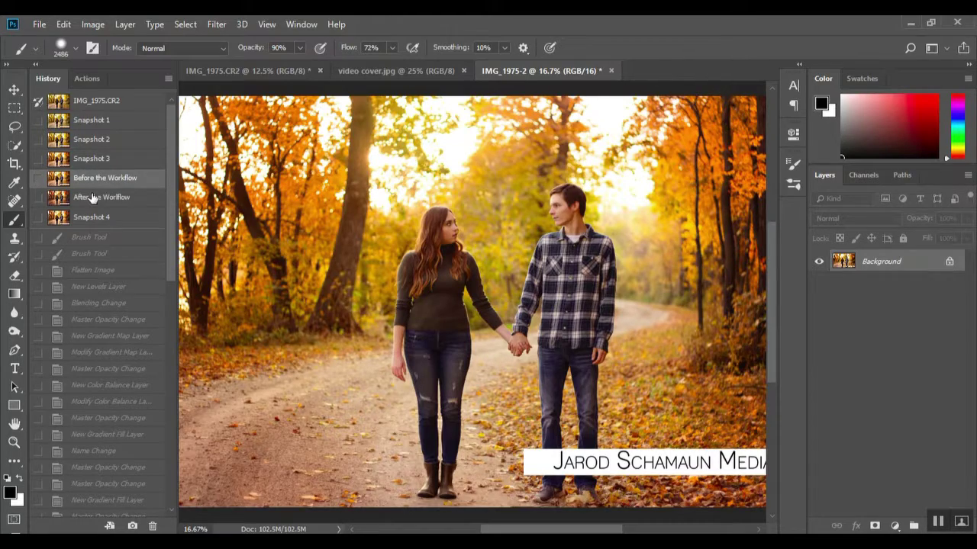
- View After the Workflow, return to Snapshot 4, and swap the painting colour back to white
left_click(92, 198)
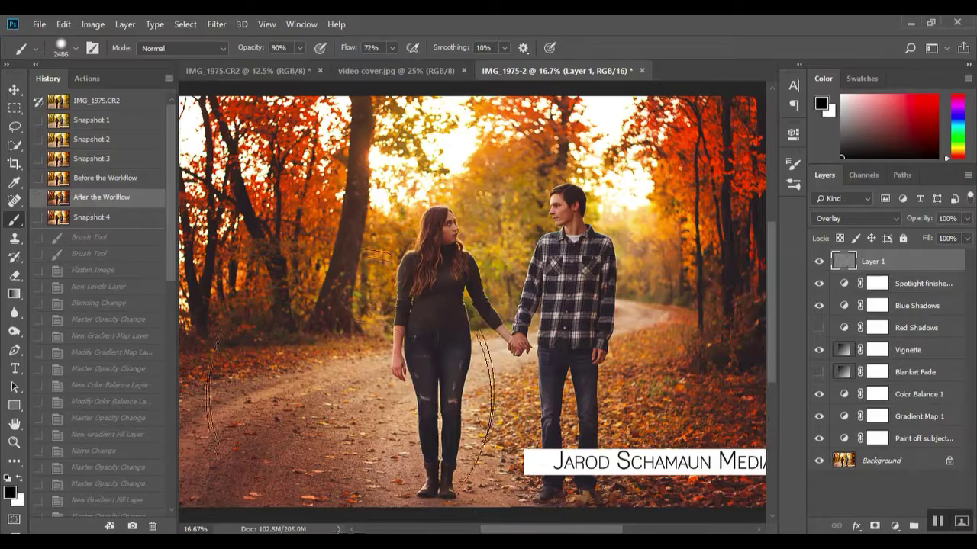
left_click(102, 221)
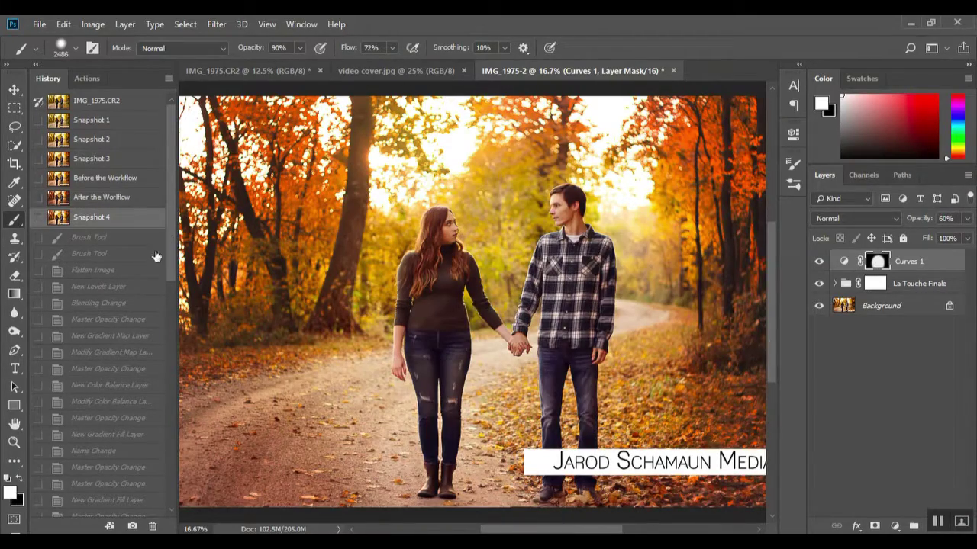
key("x")
- Flip between the original IMG_1975.CR2 and Snapshot 4 twice, finishing on Snapshot 4
left_click(44, 65)
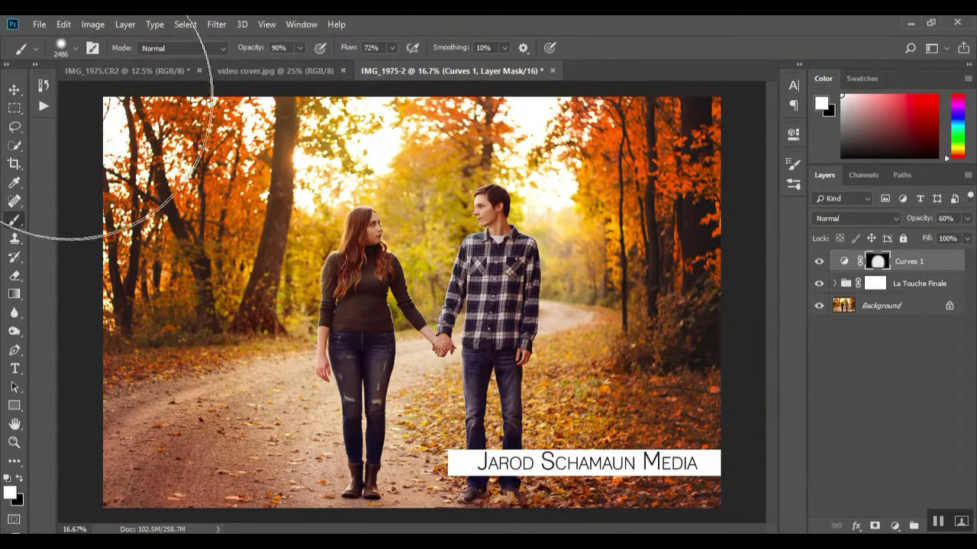
left_click(34, 64)
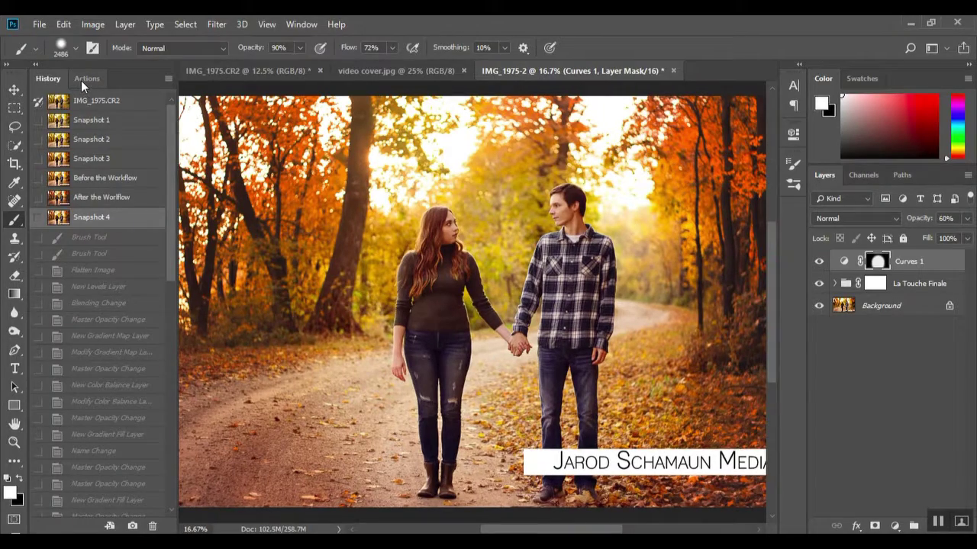
left_click(93, 103)
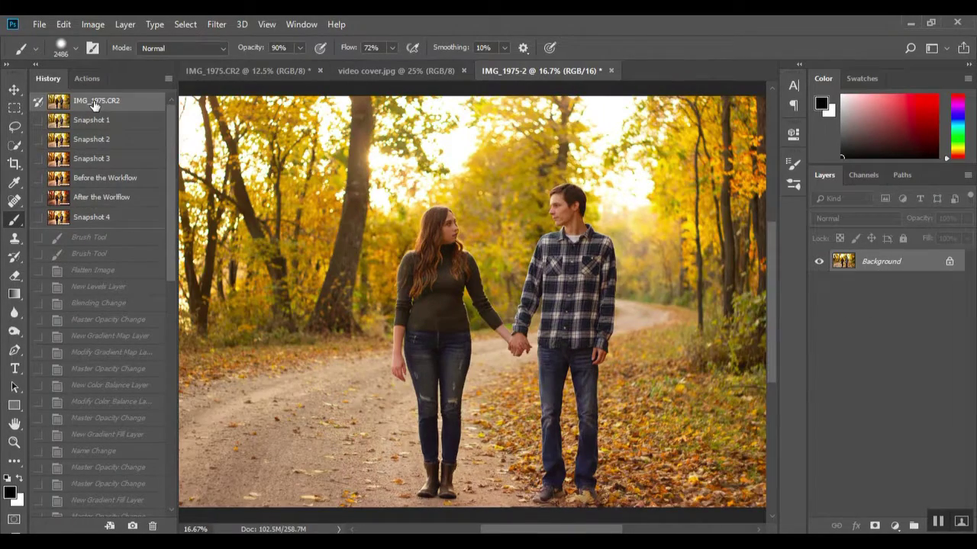
left_click(82, 224)
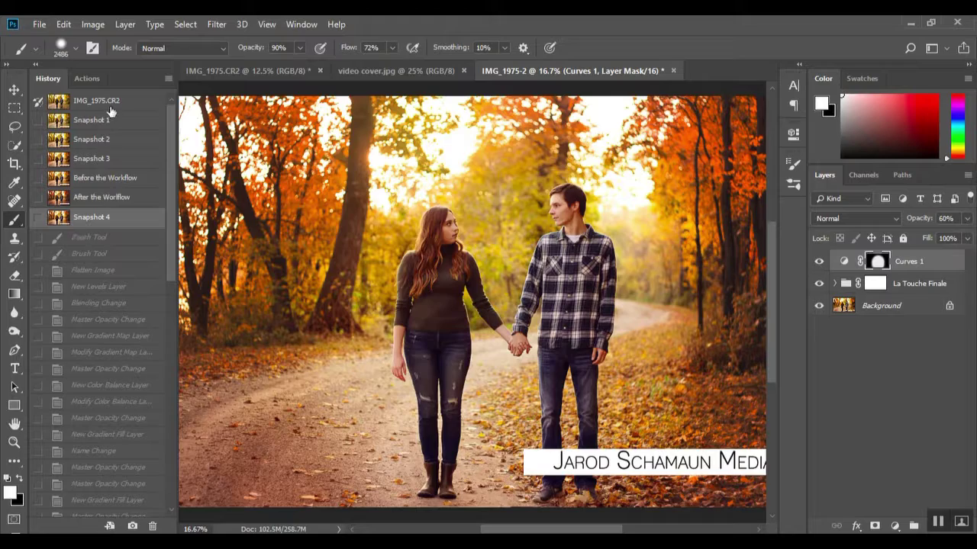
left_click(109, 107)
left_click(95, 218)
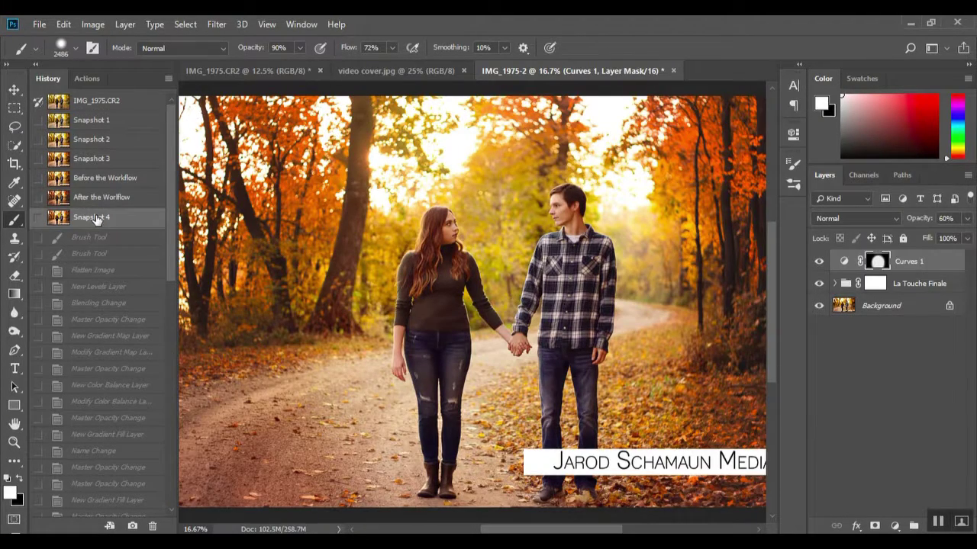